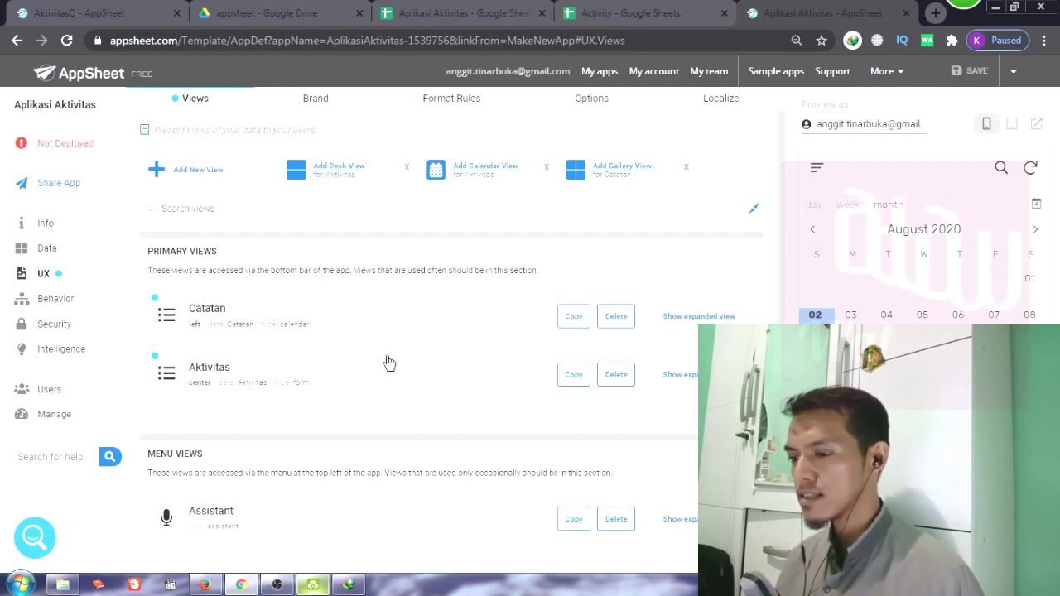
- Add a new primary view to the app and name it Lihat
left_click(214, 182)
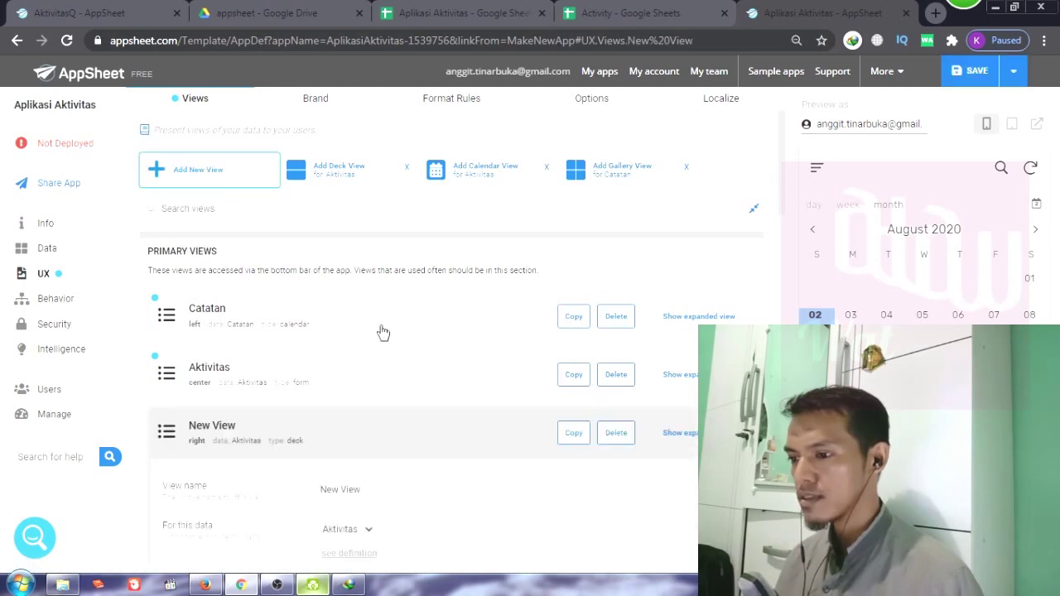
scroll(380, 298, "down", 3)
scroll(379, 232, "up", 1)
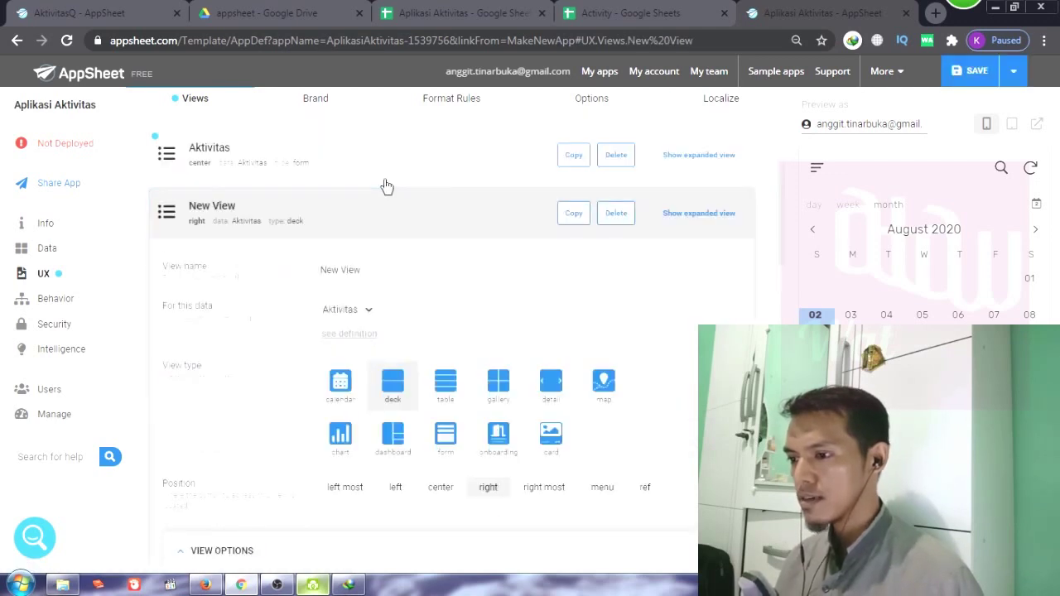
left_click(386, 272)
type("Lina")
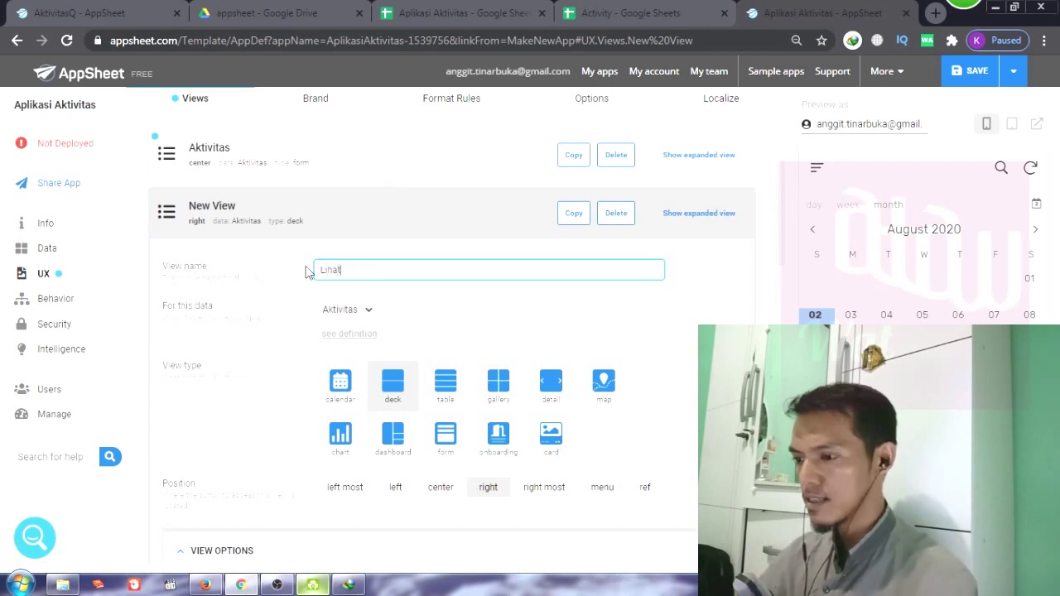
type("t")
- Use the Aktivitas data for the Lihat view and set its view type to table
scroll(307, 271, "down", 1)
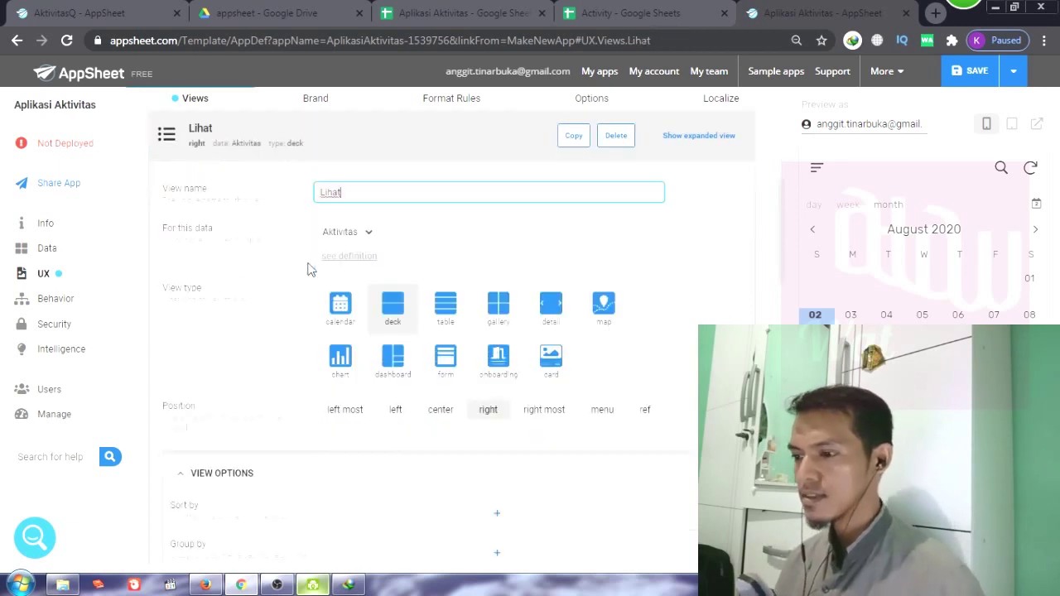
left_click(369, 236)
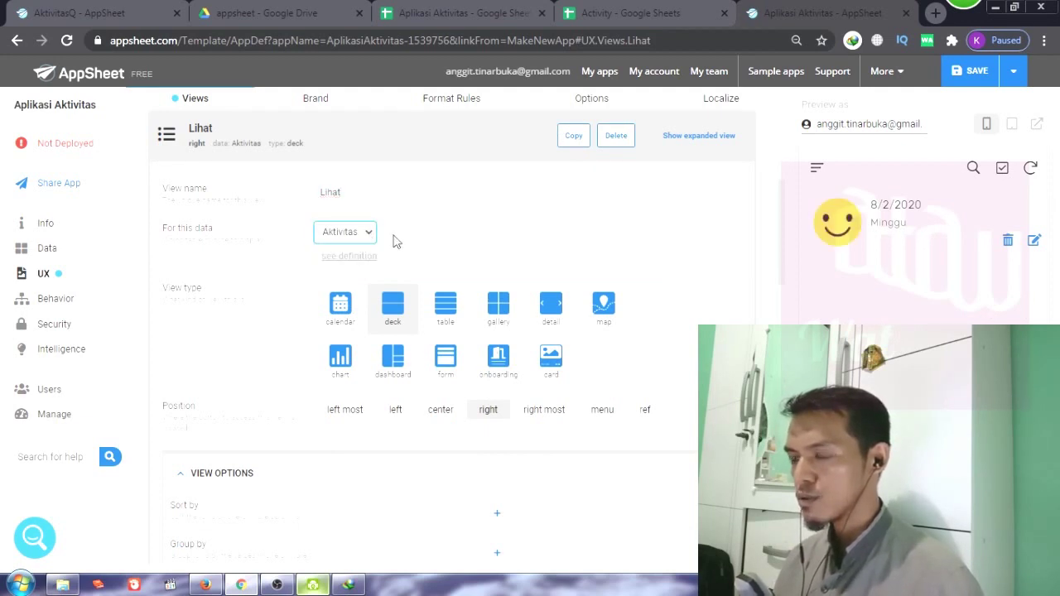
left_click(445, 322)
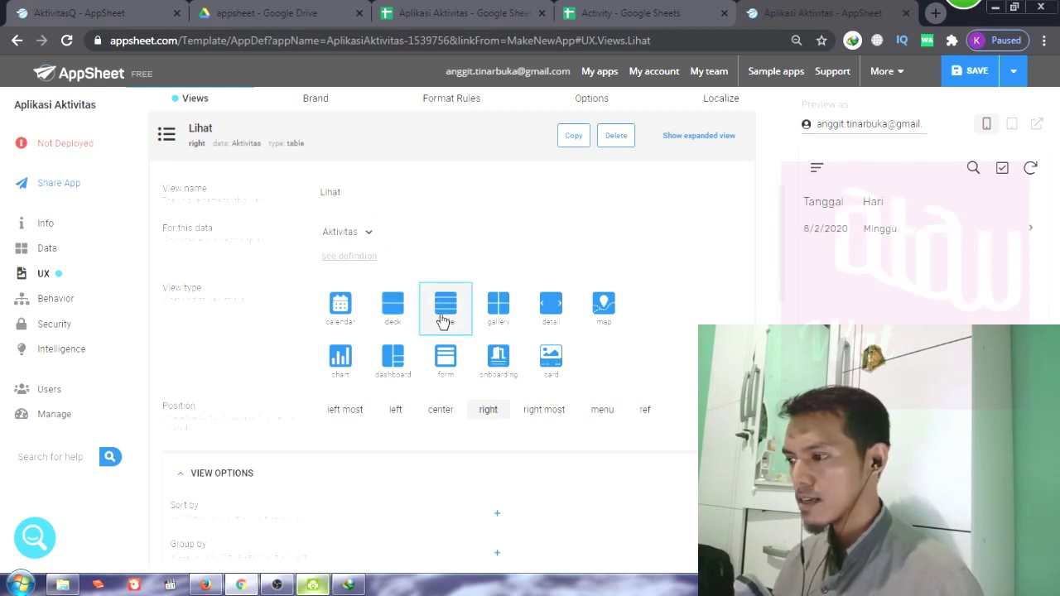
- Set the Lihat view's column order to Tanggal, Hari and Foto
scroll(567, 396, "down", 3)
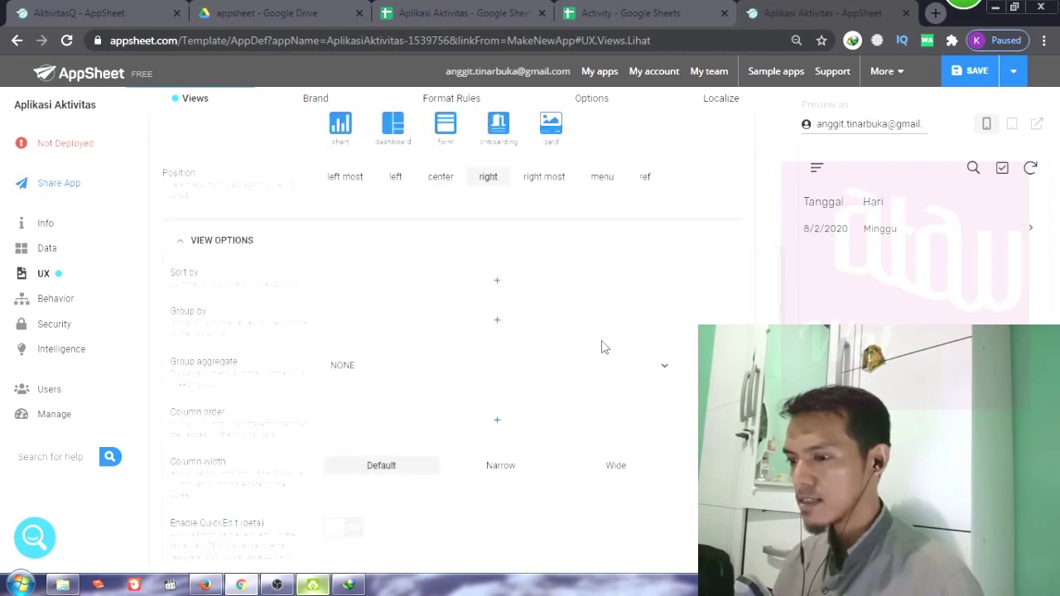
scroll(603, 348, "down", 1)
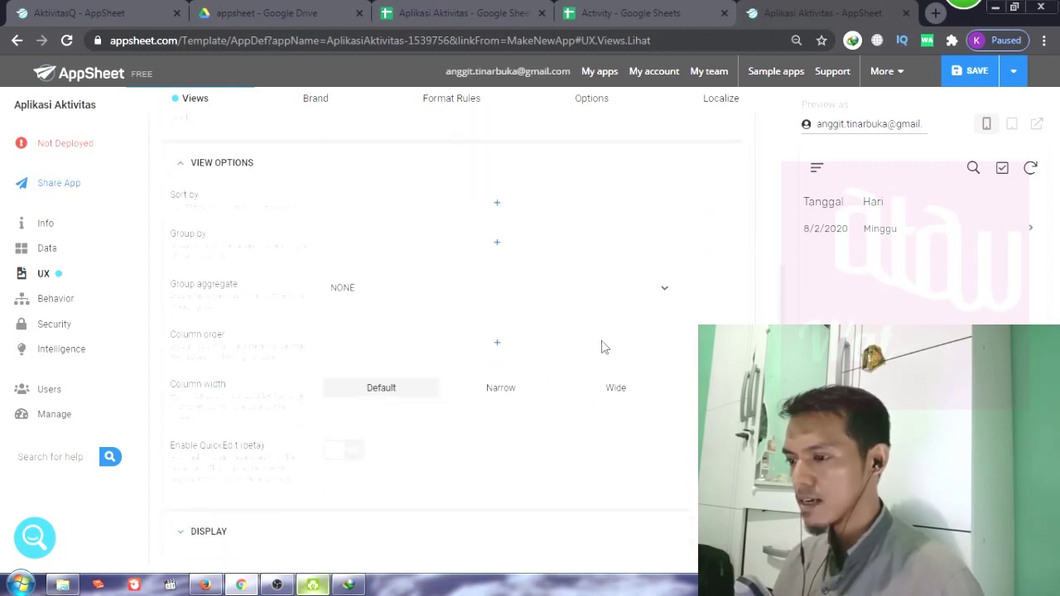
left_click(495, 343)
left_click(511, 323)
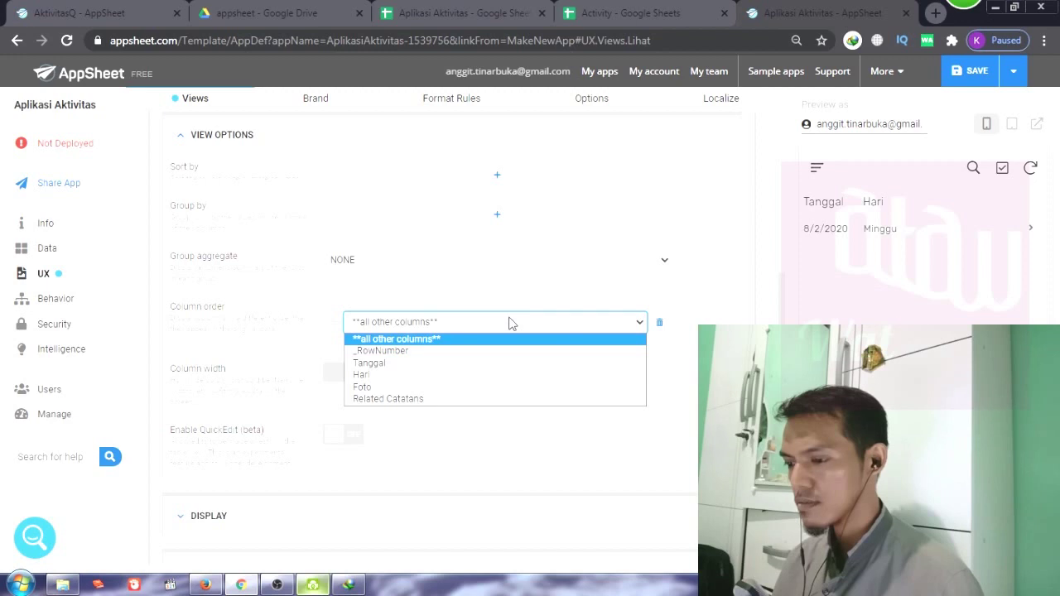
left_click(490, 366)
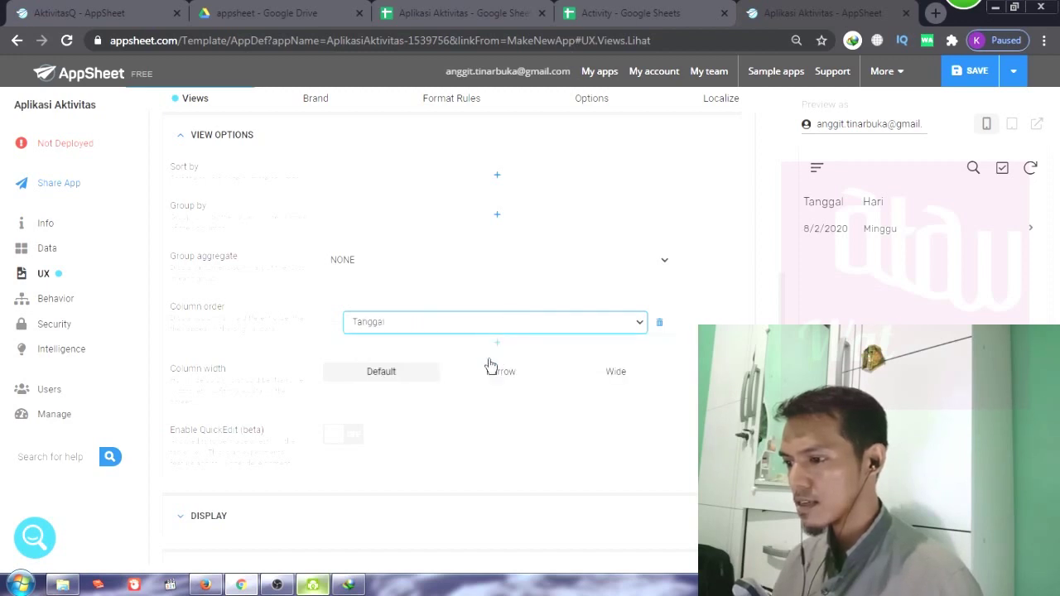
left_click(473, 325)
left_click(449, 365)
left_click(506, 345)
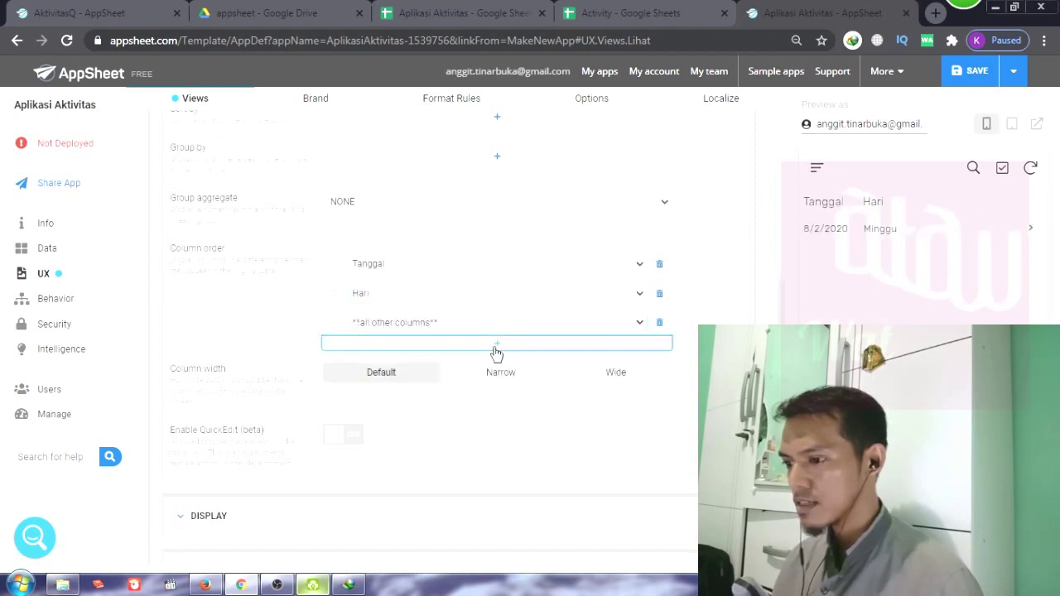
left_click(482, 326)
left_click(471, 364)
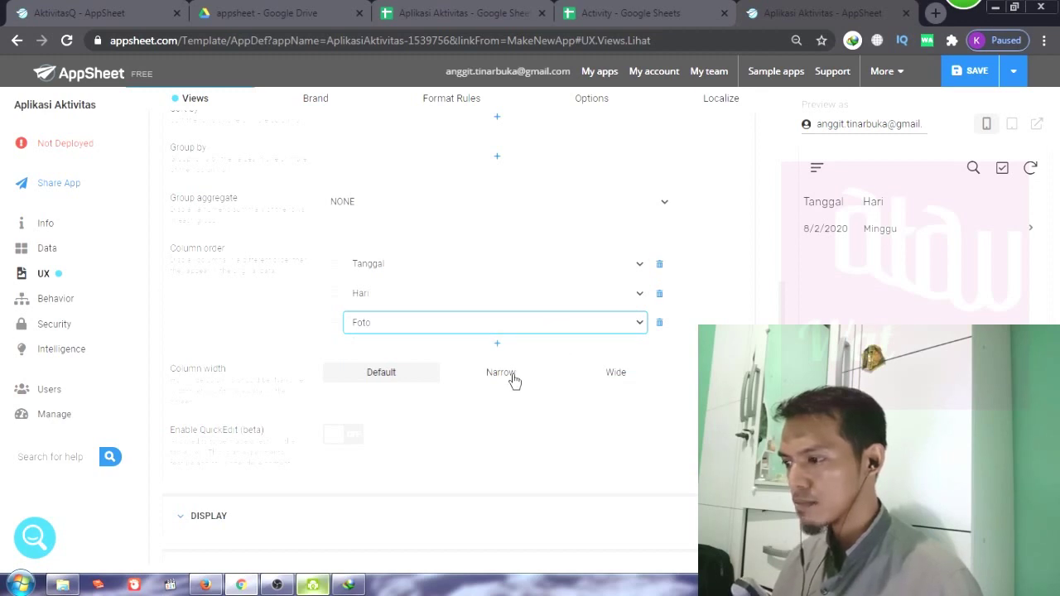
- Set the Lihat view's column width to Narrow and sort its rows by Tanggal in ascending order
left_click(514, 380)
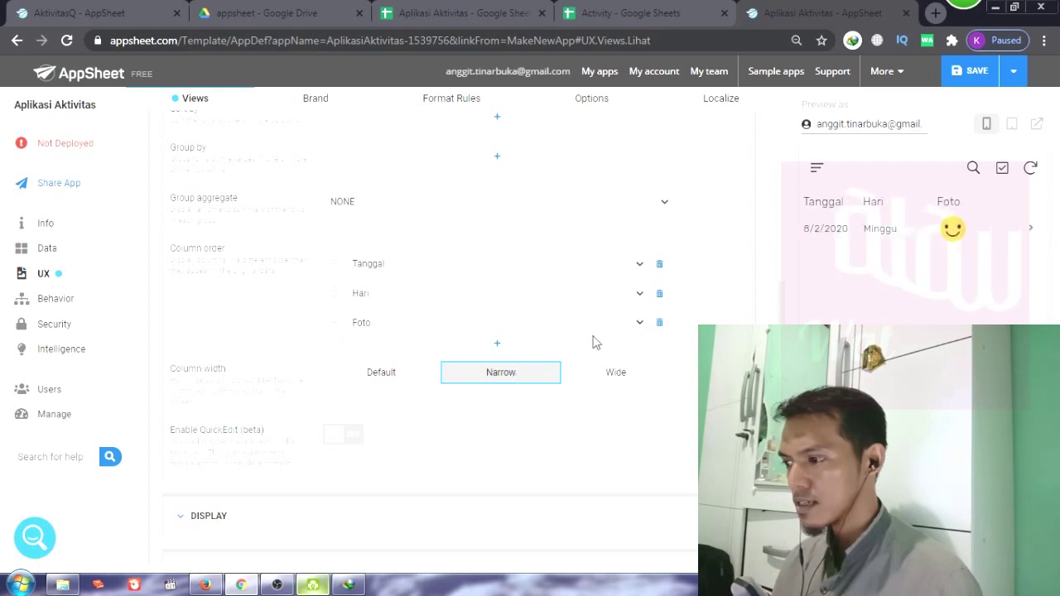
scroll(585, 324, "up", 2)
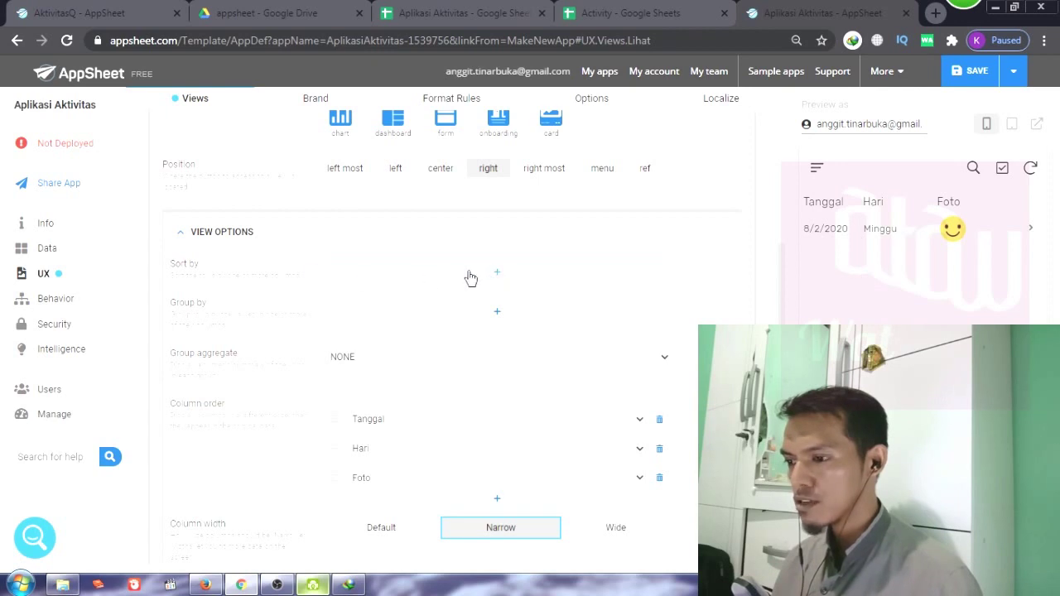
left_click(499, 274)
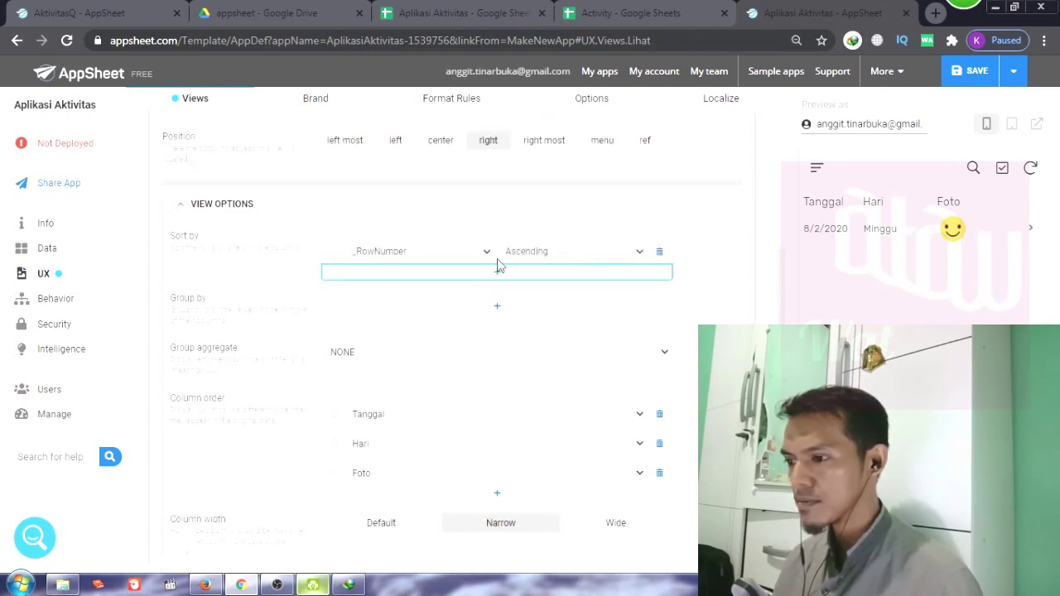
left_click(484, 253)
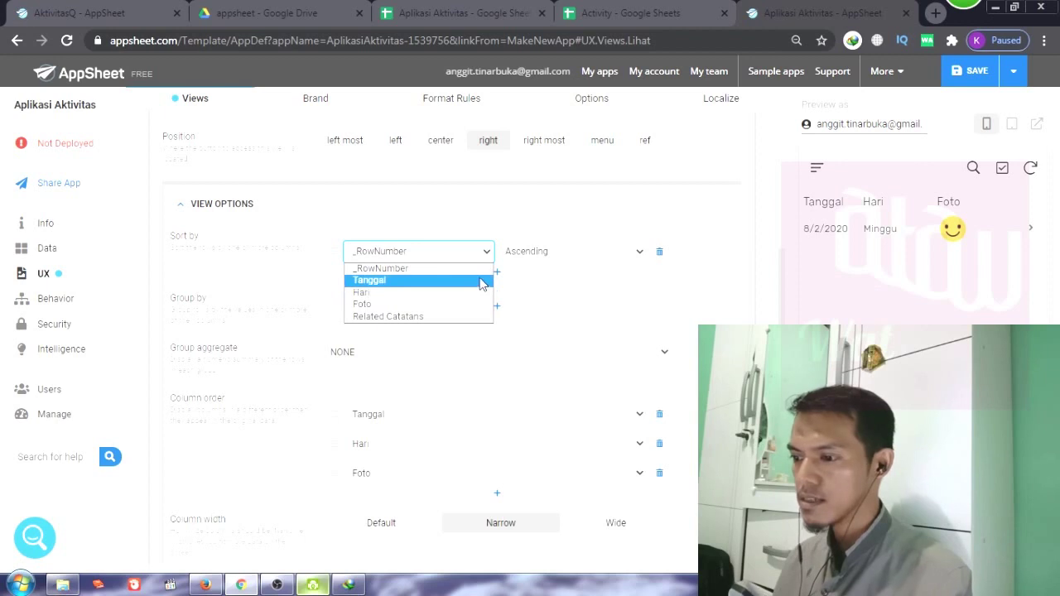
left_click(480, 279)
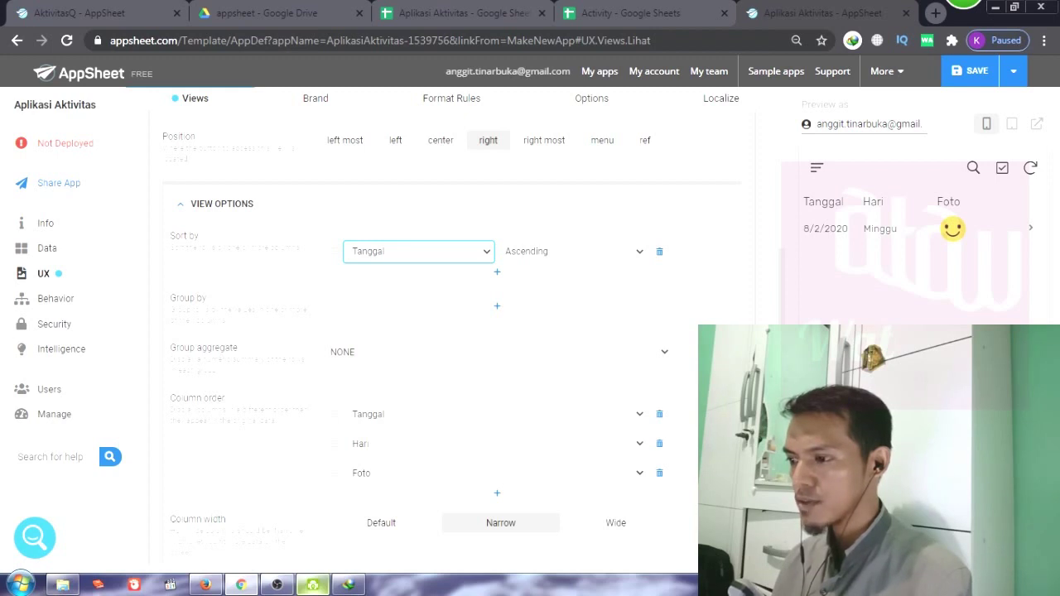
- Give the Lihat view the solid star icon in its display settings and collapse the view's settings
scroll(437, 345, "down", 5)
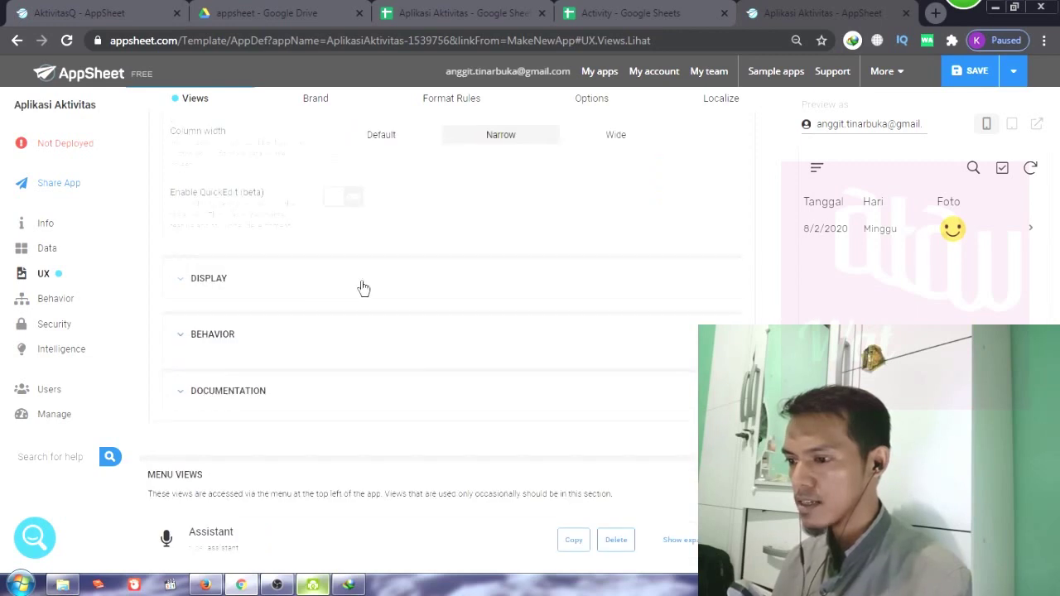
left_click(207, 286)
left_click(210, 288)
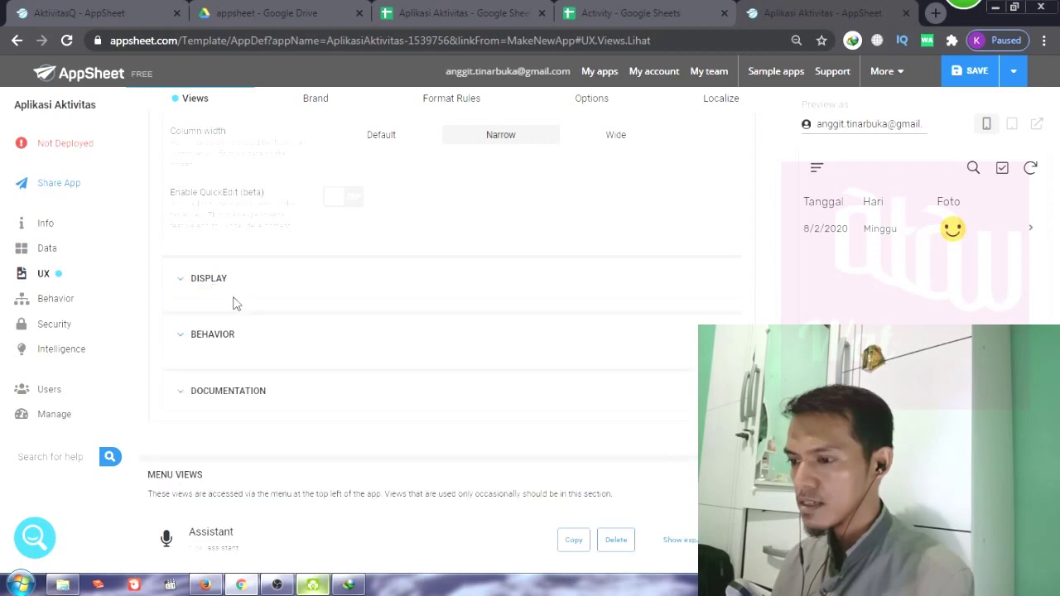
left_click(232, 303)
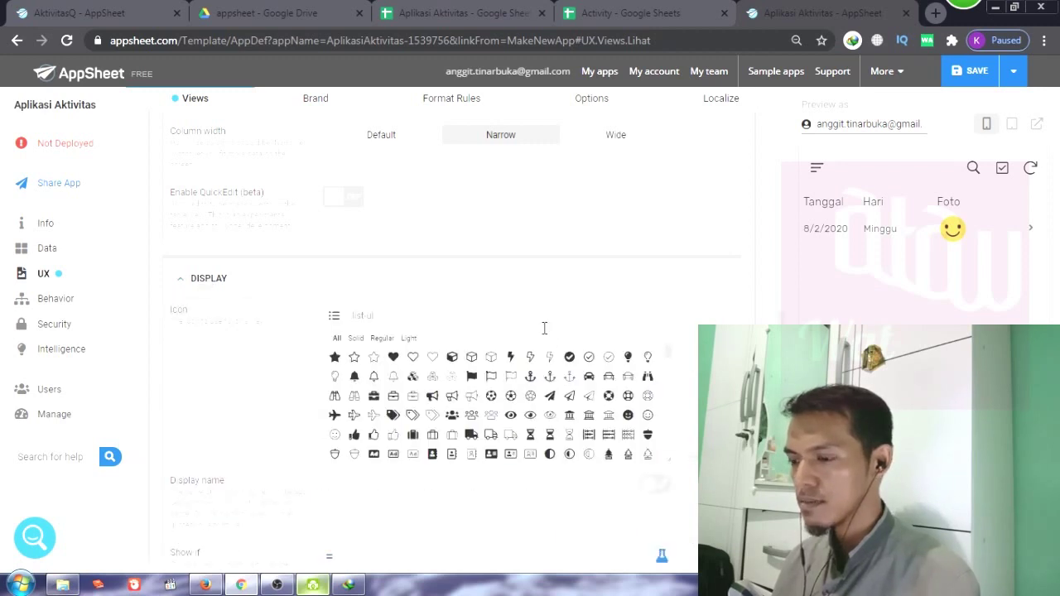
scroll(693, 346, "up", 2)
scroll(694, 346, "up", 2)
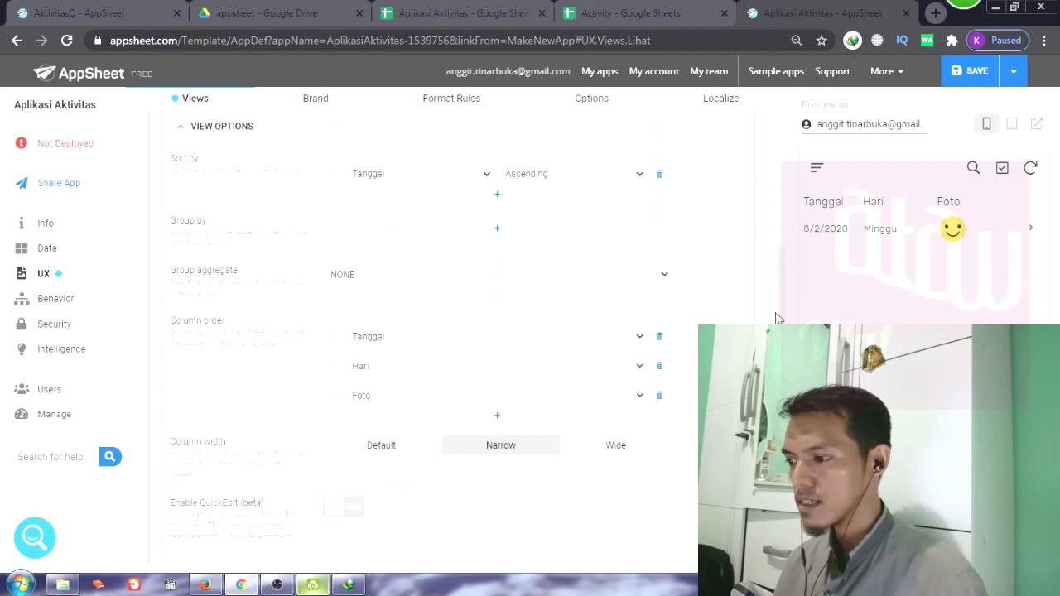
scroll(693, 346, "down", 5)
scroll(584, 290, "up", 1)
scroll(602, 321, "up", 2)
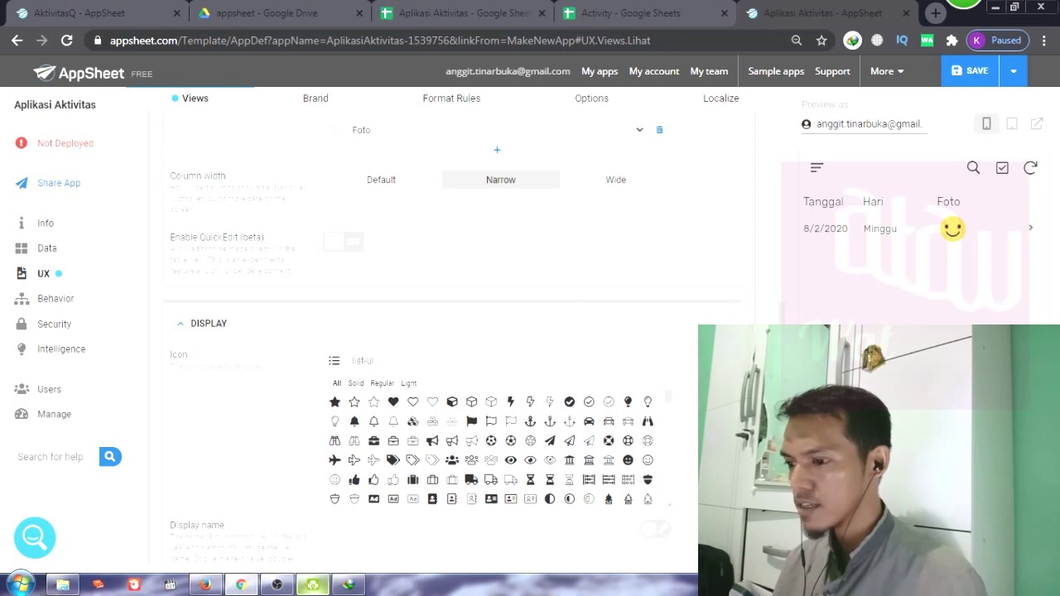
left_click(336, 403)
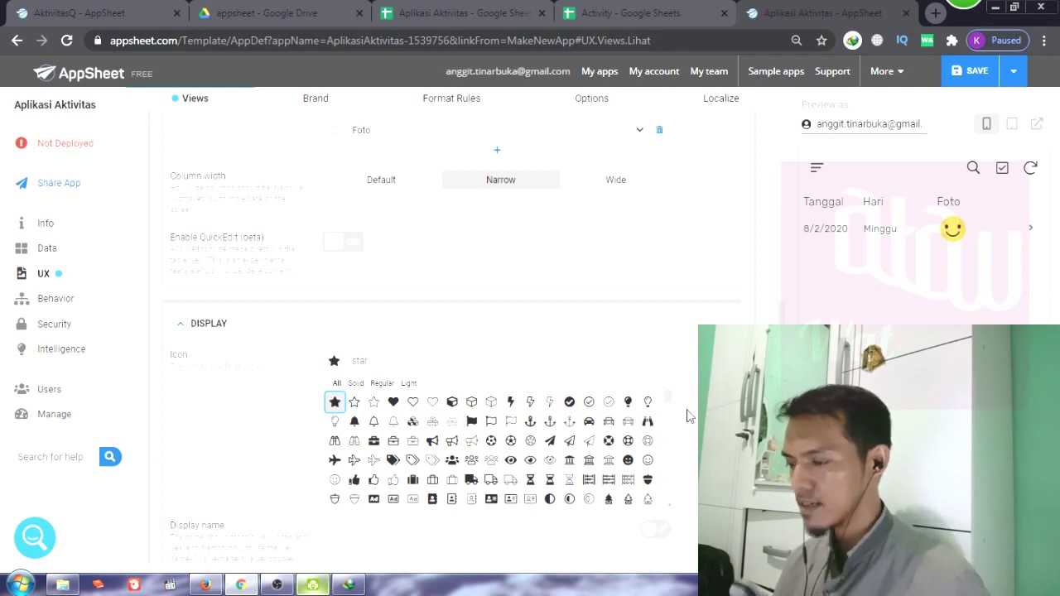
scroll(728, 347, "up", 4)
scroll(785, 284, "up", 5)
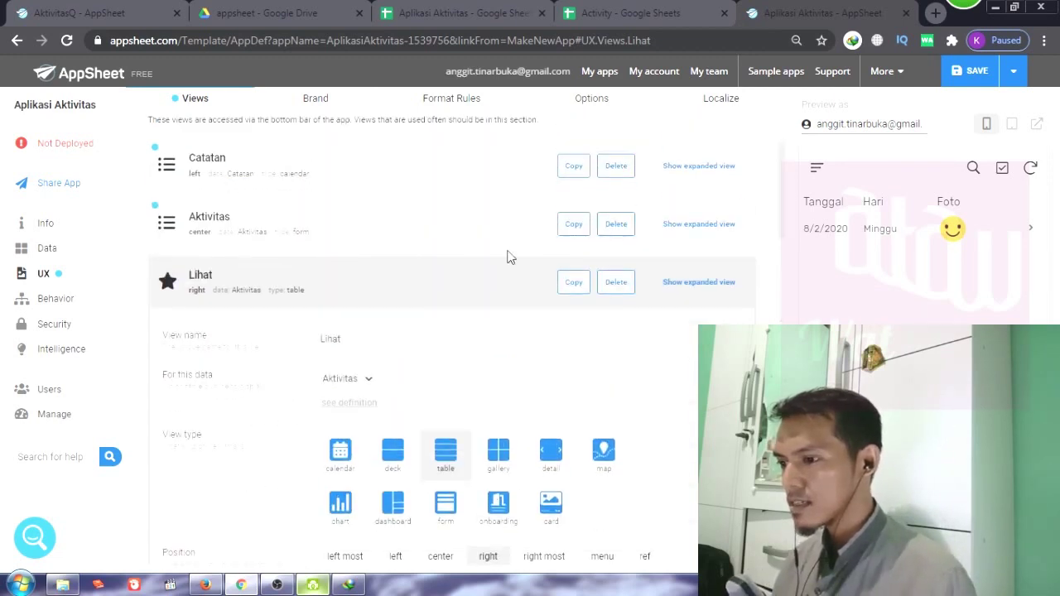
left_click(466, 286)
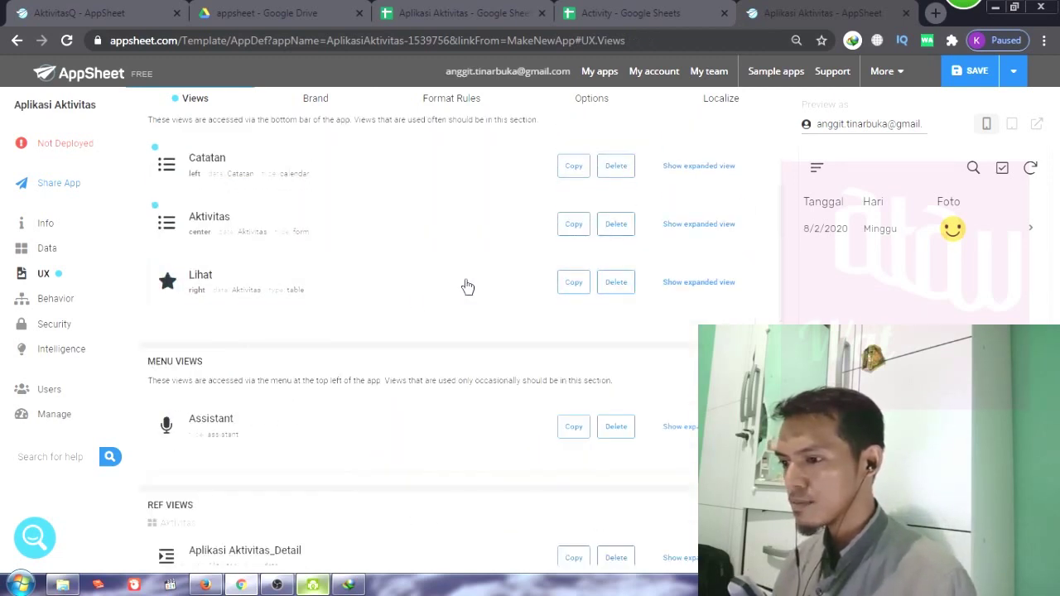
- Give the Aktivitas form view the solid cube icon in its display settings and collapse the view's settings
scroll(398, 363, "up", 1)
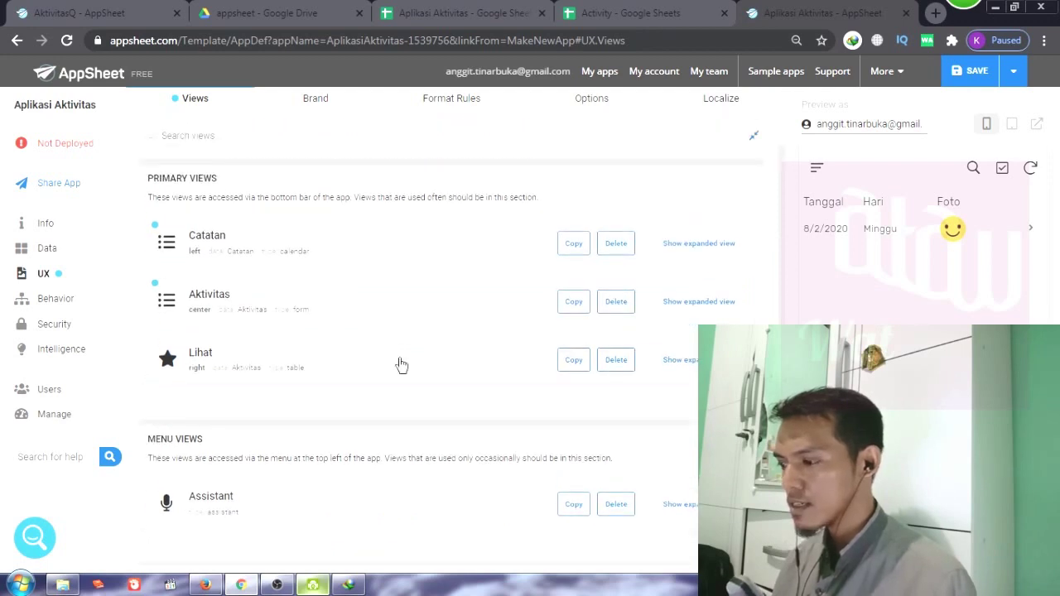
left_click(358, 314)
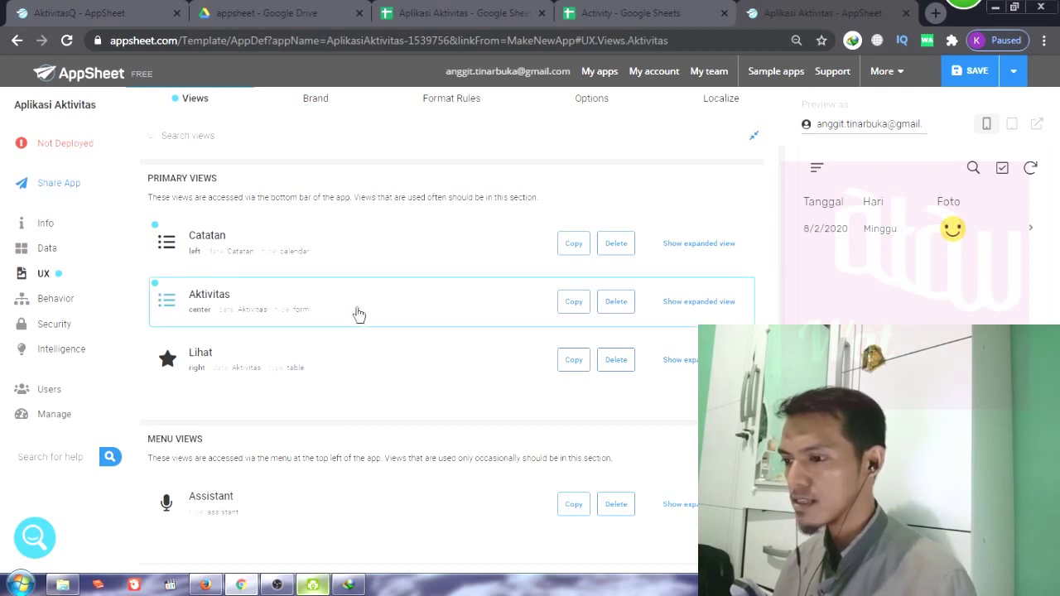
scroll(677, 401, "down", 2)
scroll(677, 401, "down", 2)
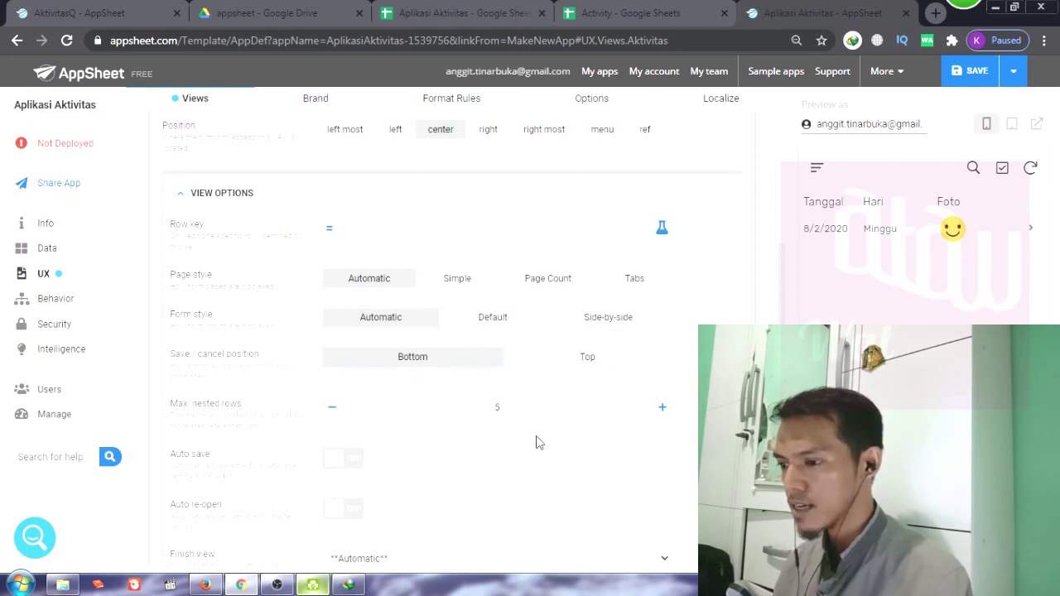
scroll(539, 437, "down", 3)
scroll(535, 443, "down", 1)
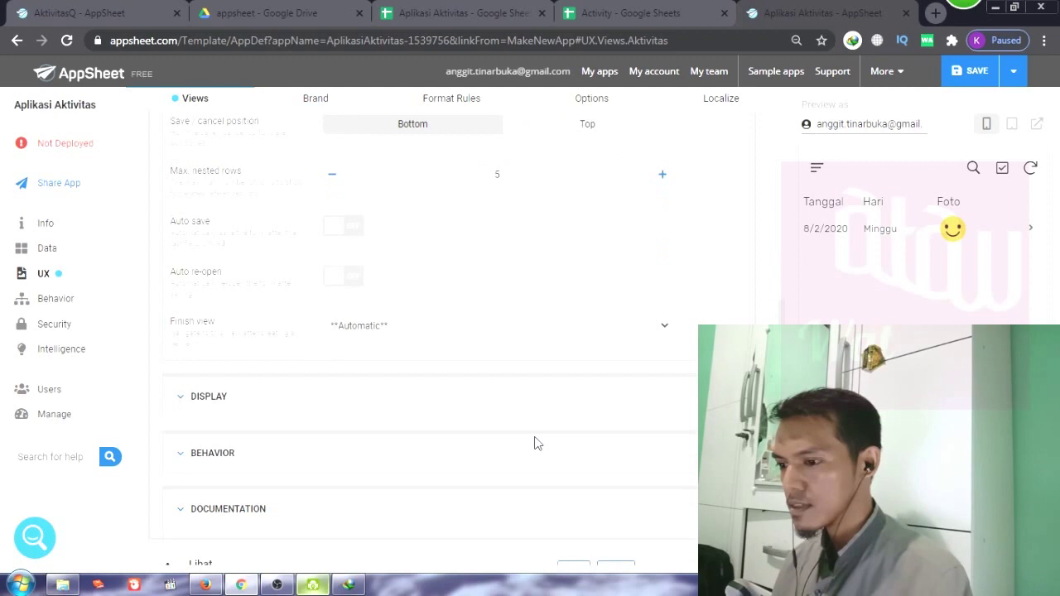
left_click(186, 404)
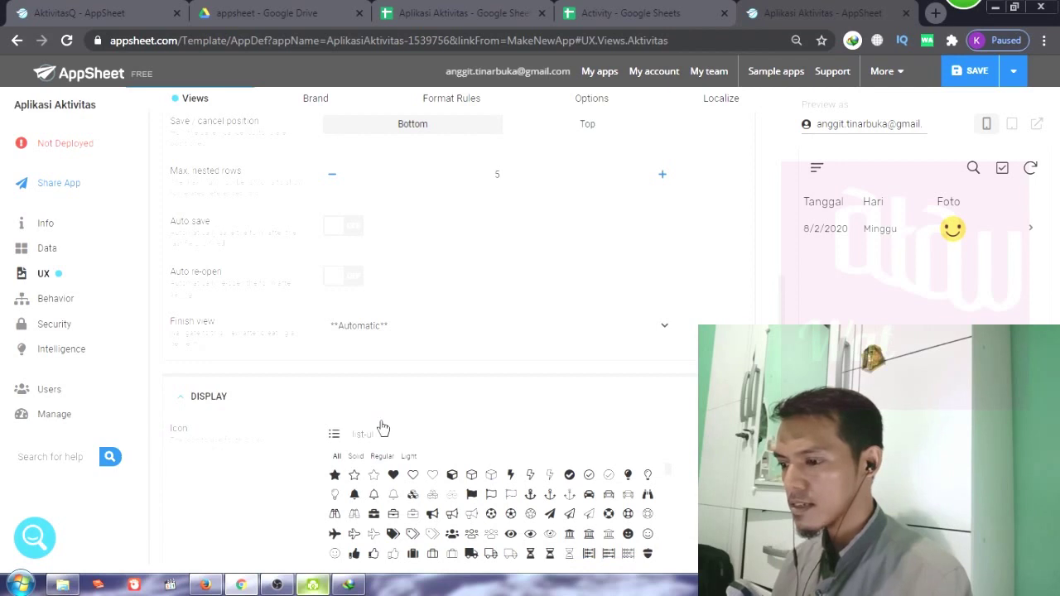
scroll(382, 427, "down", 2)
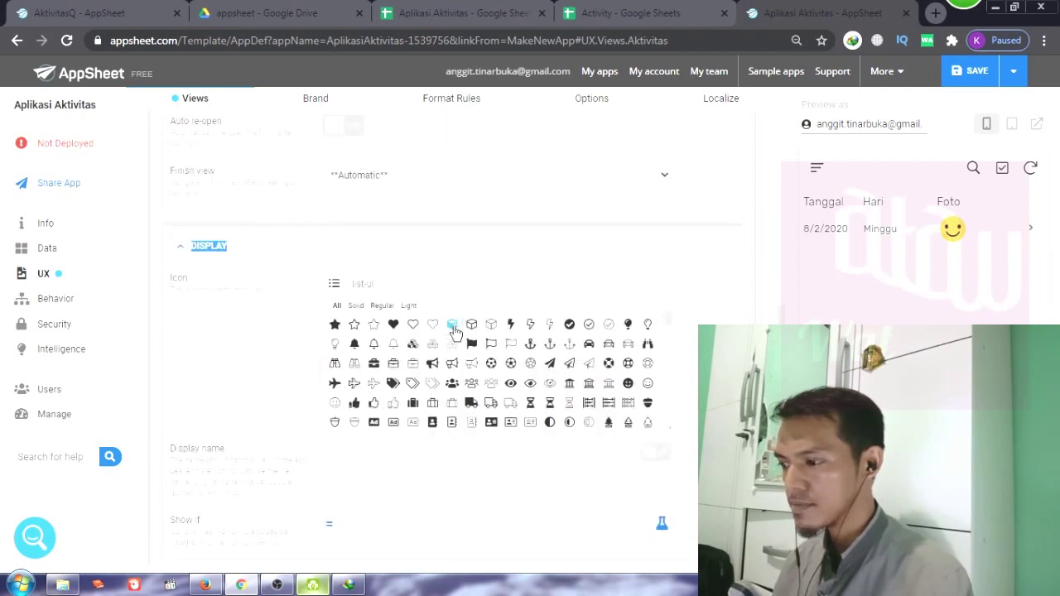
left_click(452, 324)
scroll(692, 348, "up", 2)
scroll(692, 348, "up", 7)
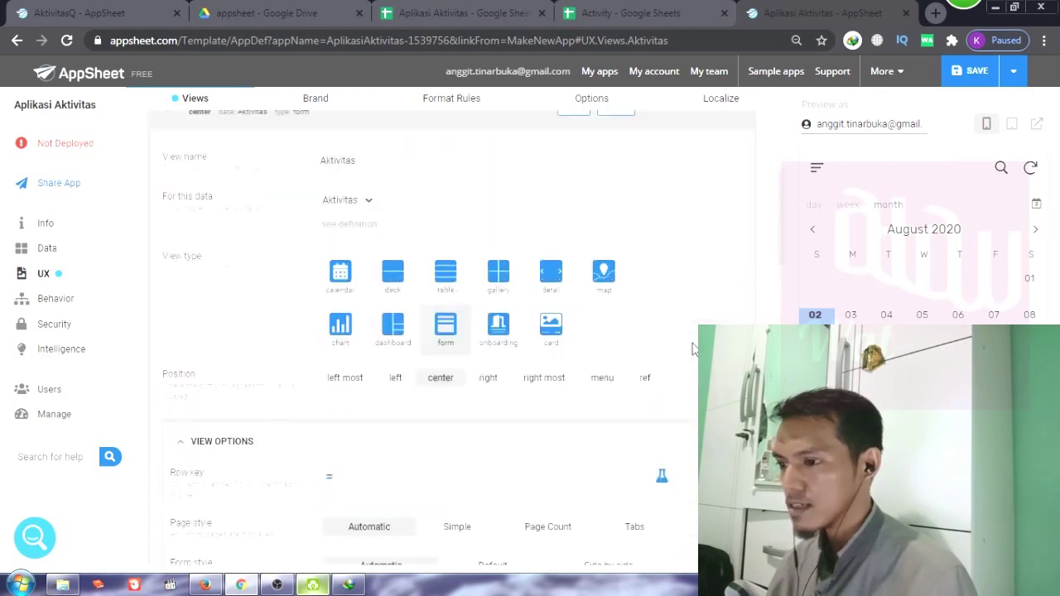
left_click(419, 170)
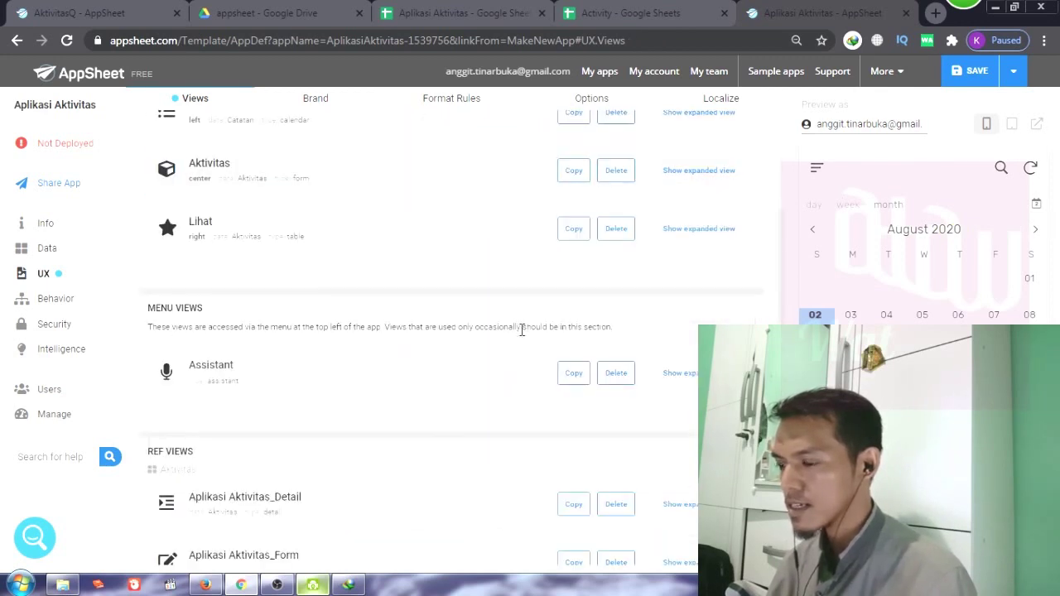
- Set both the start date and the end date of the Catatan calendar view to Tanggal
scroll(521, 330, "up", 1)
left_click(407, 203)
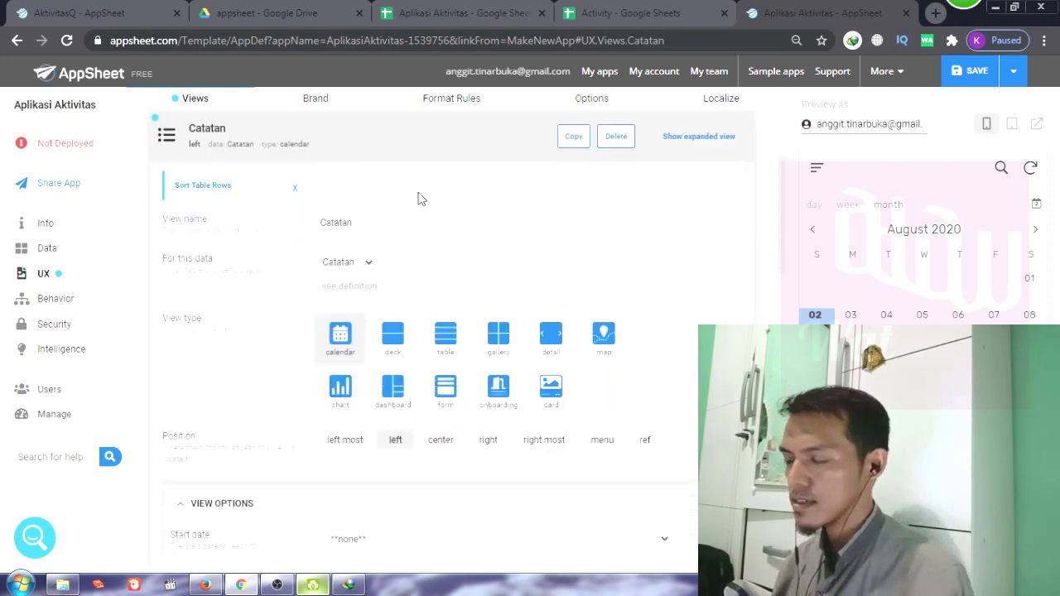
scroll(494, 218, "down", 1)
scroll(530, 272, "down", 4)
scroll(530, 272, "up", 2)
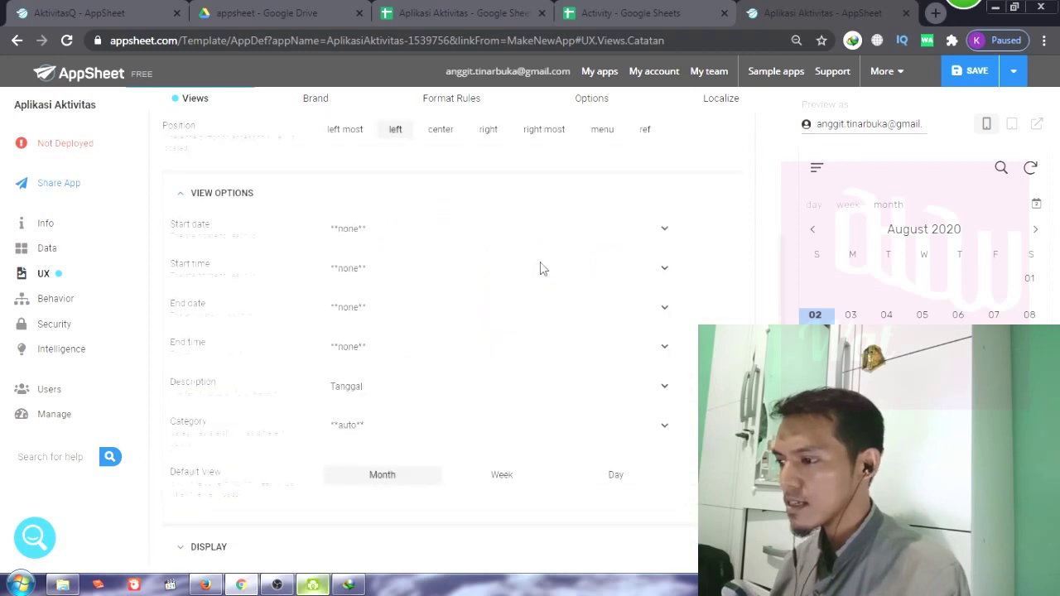
left_click(496, 236)
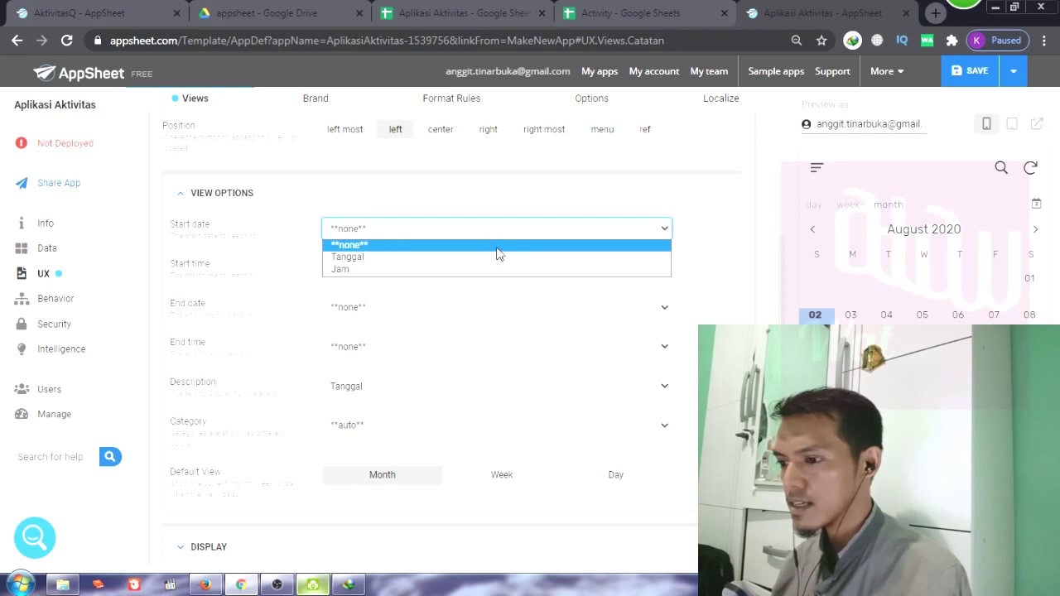
left_click(500, 258)
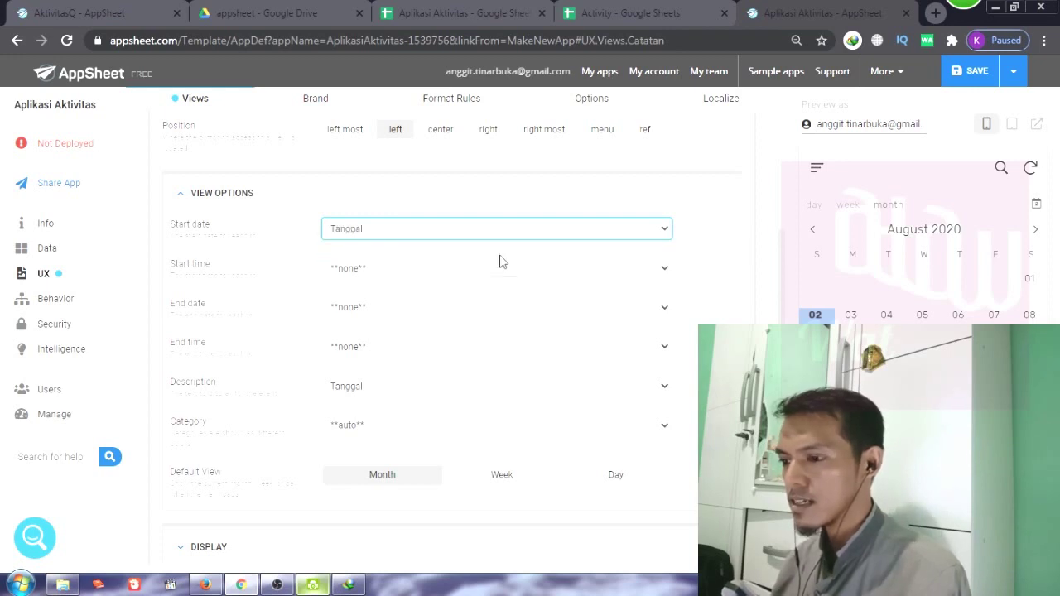
left_click(449, 309)
left_click(442, 340)
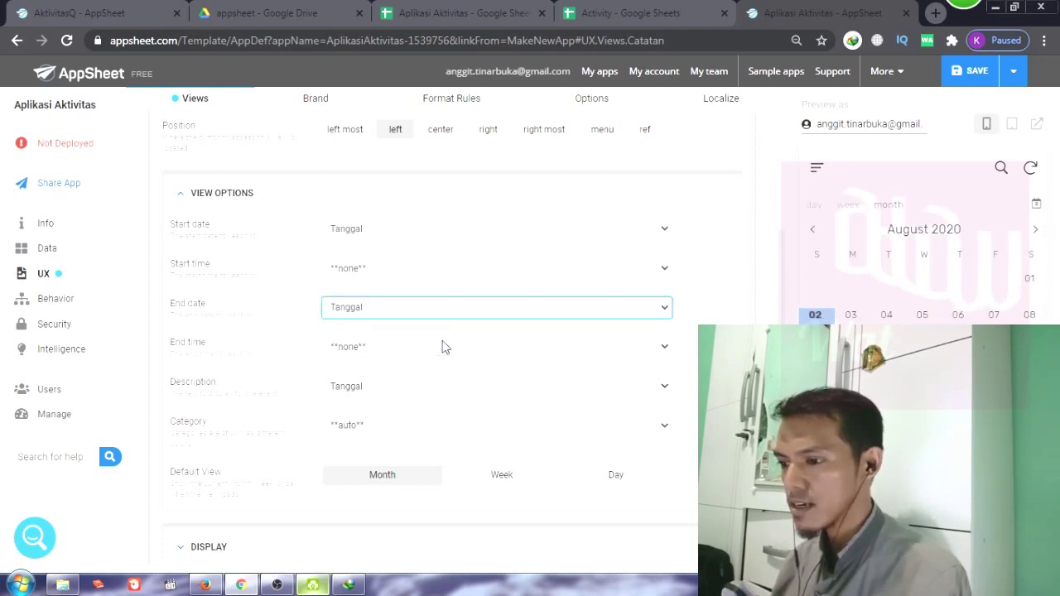
- Set both the start time and the end time of the Catatan calendar view to Jam
left_click(404, 267)
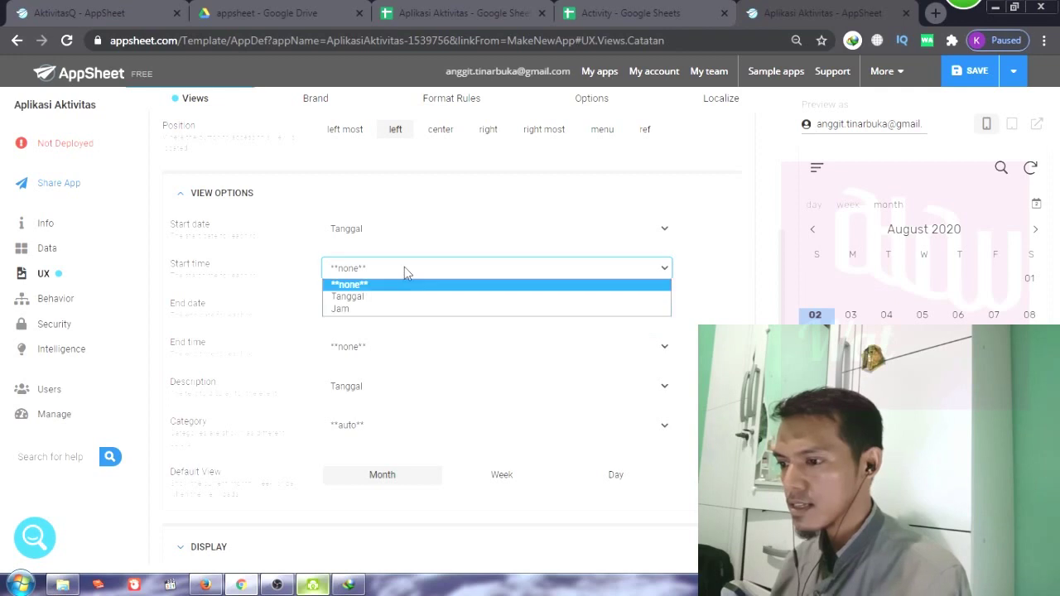
left_click(414, 310)
left_click(423, 354)
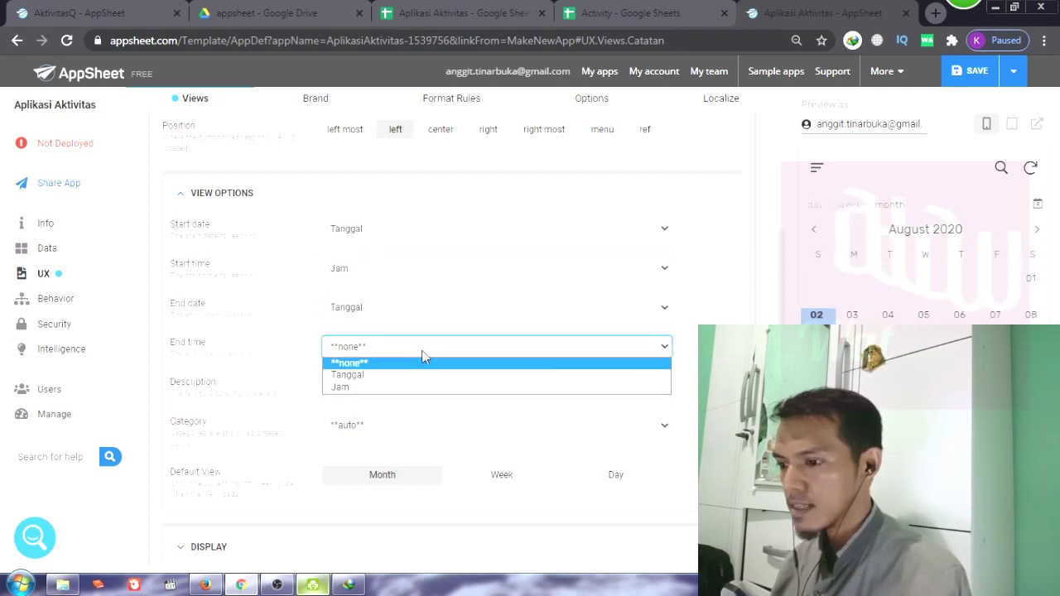
left_click(417, 390)
- Use Aktivitas as the Catatan calendar's description, collapse the view's settings and save the app
left_click(417, 389)
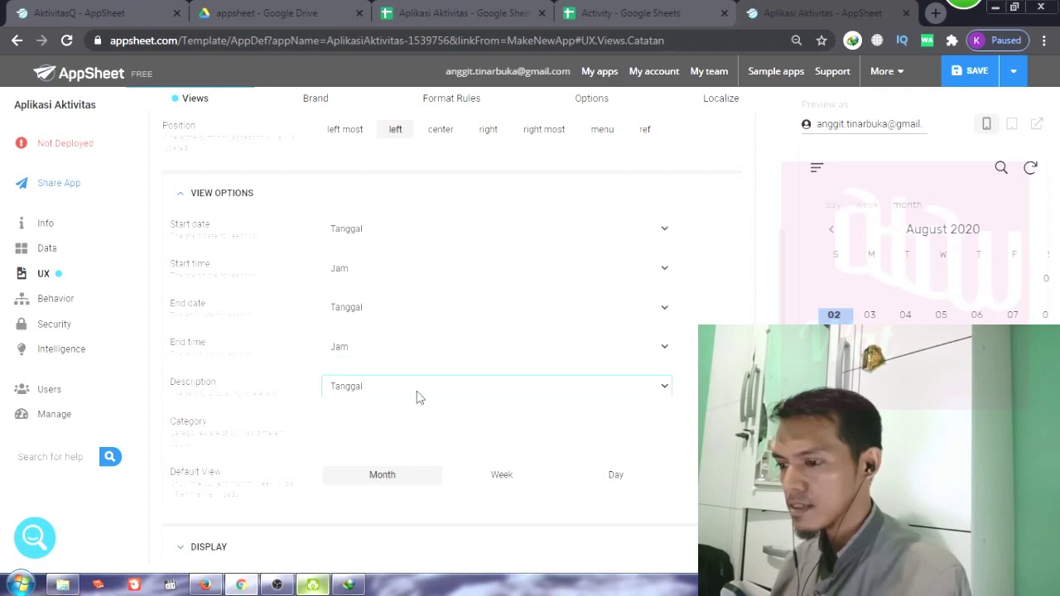
left_click(418, 426)
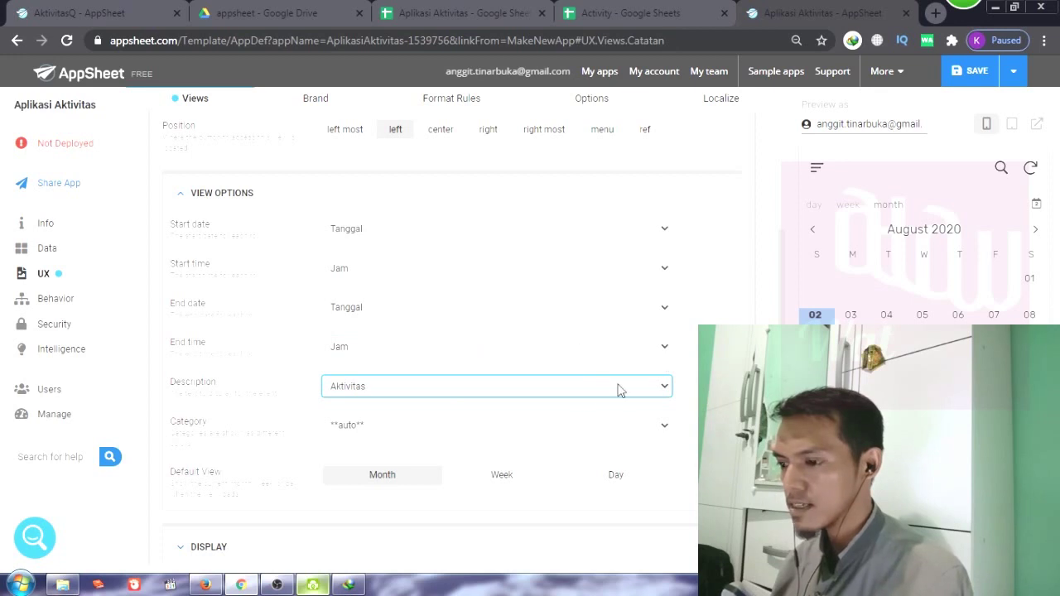
scroll(620, 329, "down", 1)
scroll(621, 331, "up", 2)
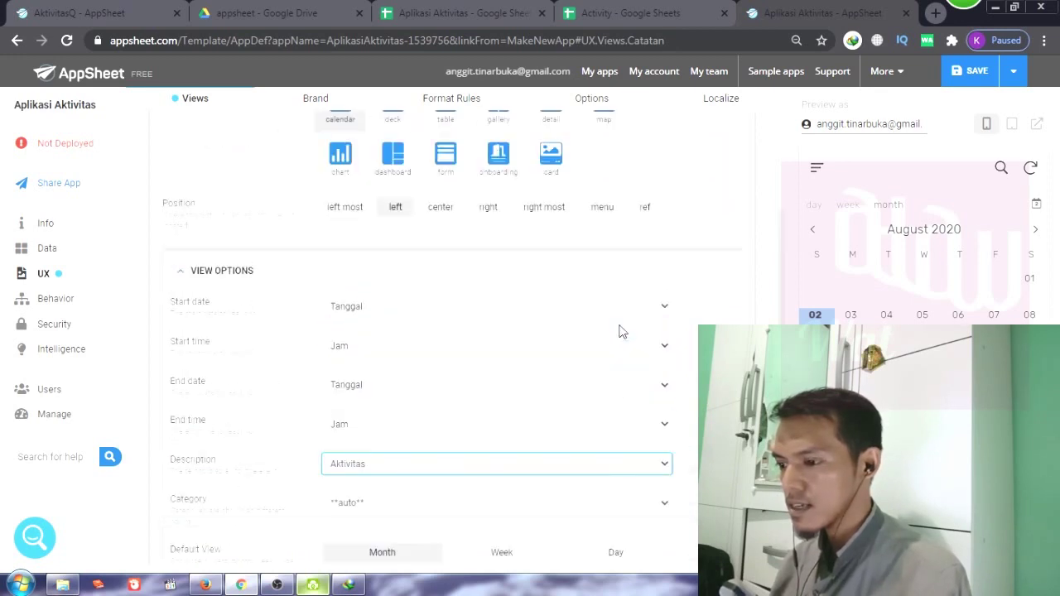
scroll(451, 340, "down", 3)
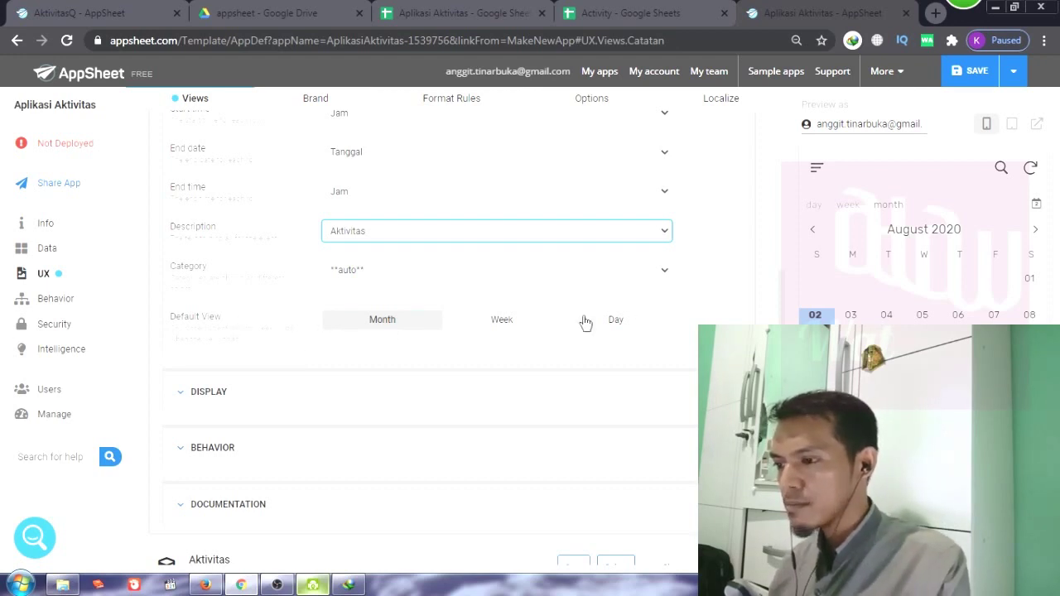
scroll(447, 327, "up", 4)
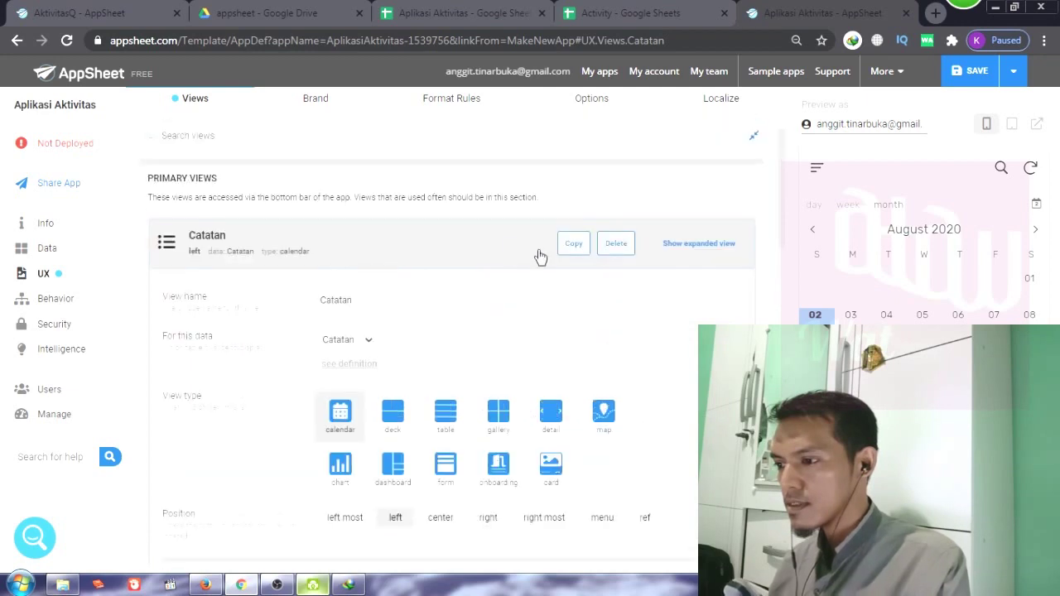
left_click(501, 246)
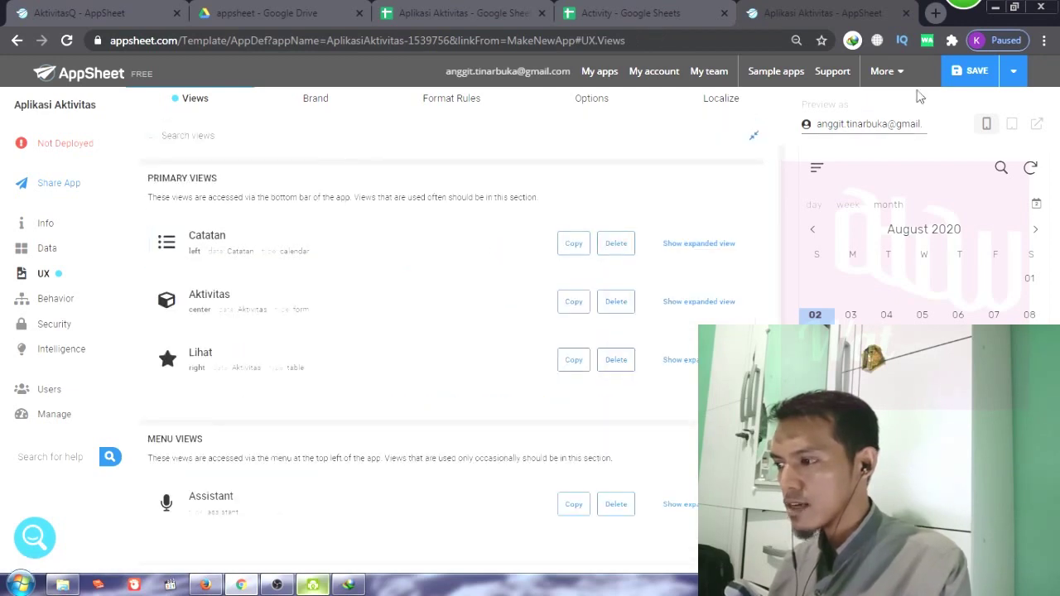
left_click(967, 78)
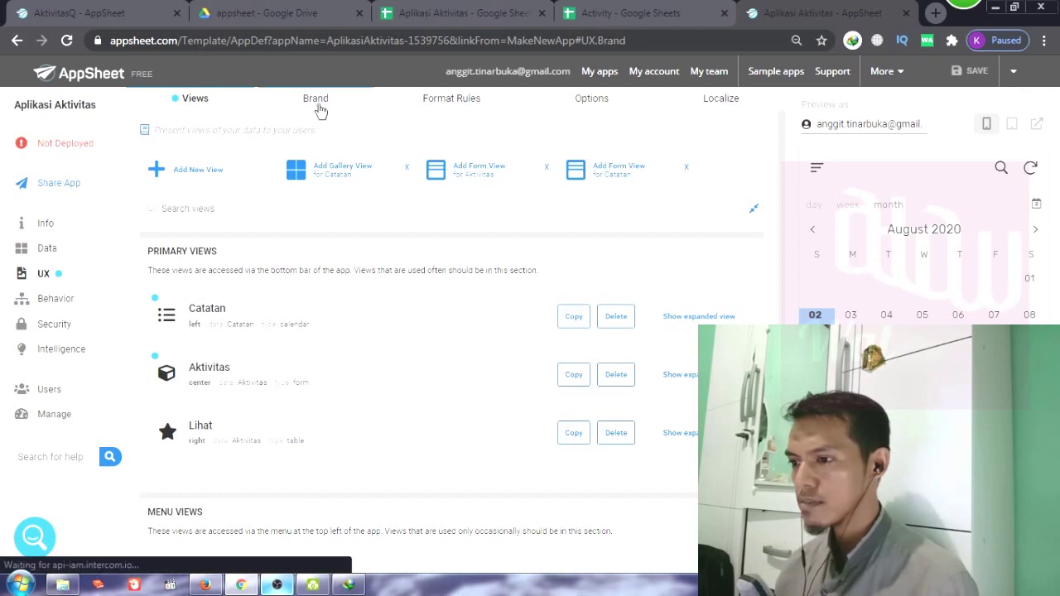
- Switch the app's branding to the dark theme with purple as the primary color
left_click(320, 111)
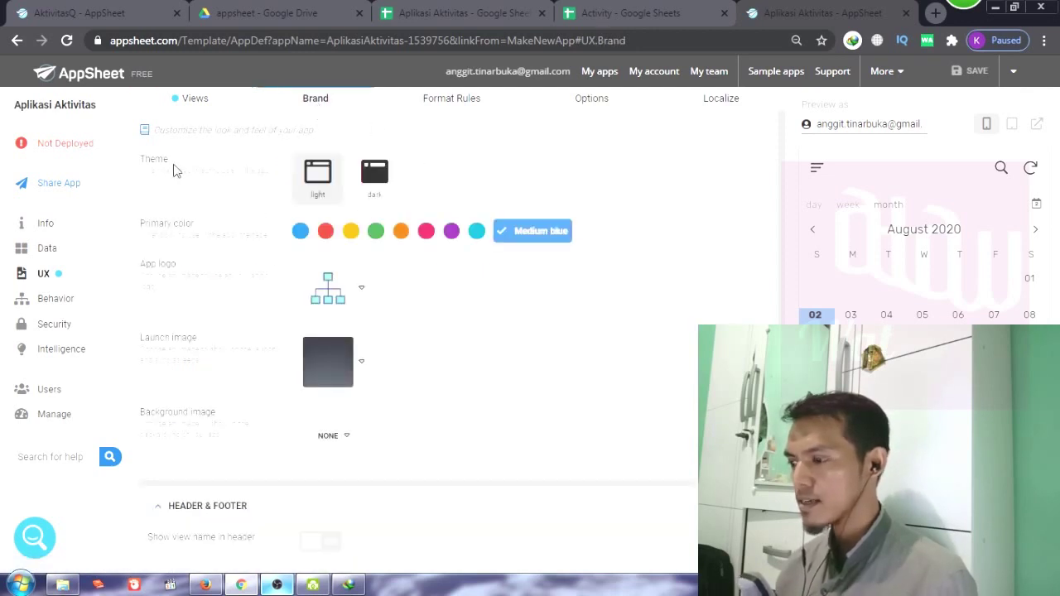
left_click(333, 201)
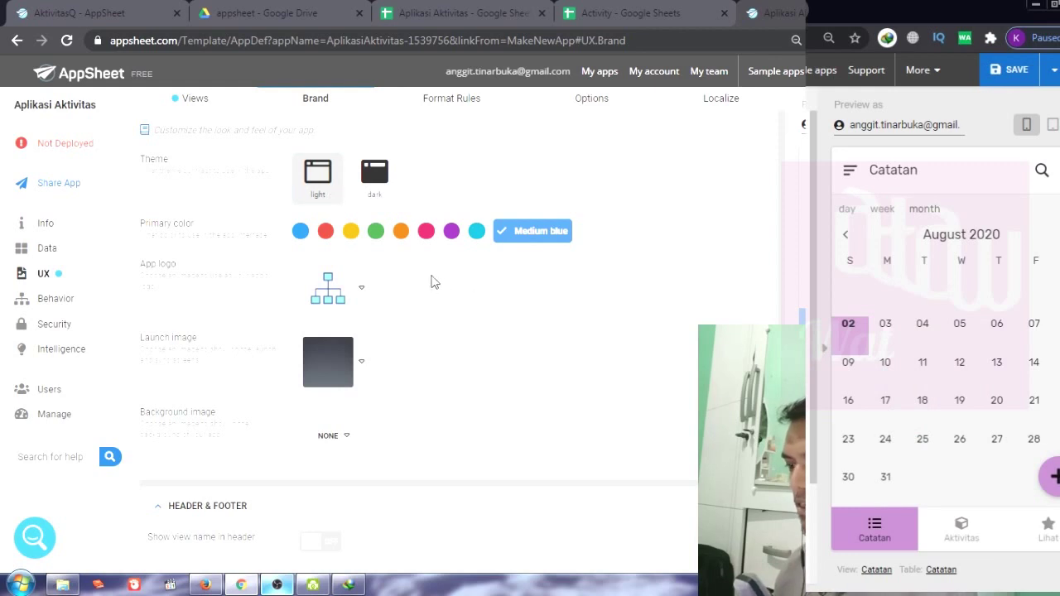
left_click(374, 186)
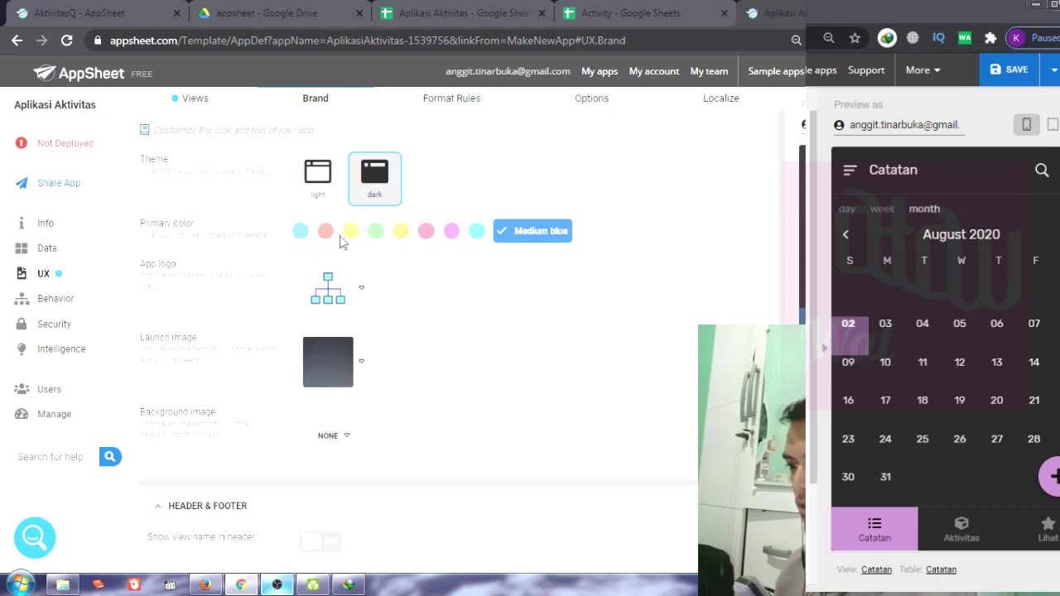
left_click(376, 232)
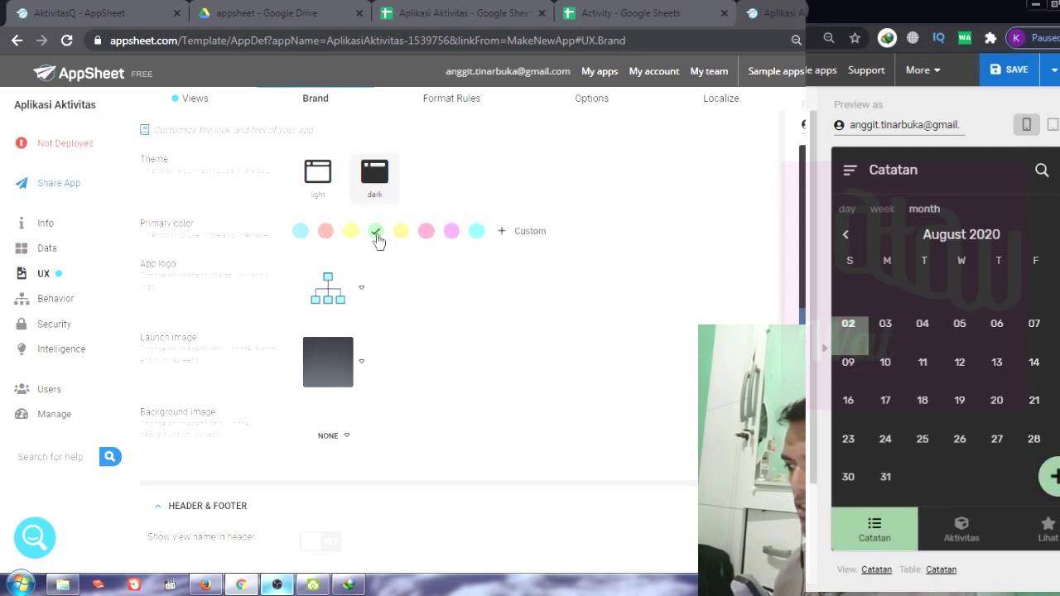
left_click(451, 232)
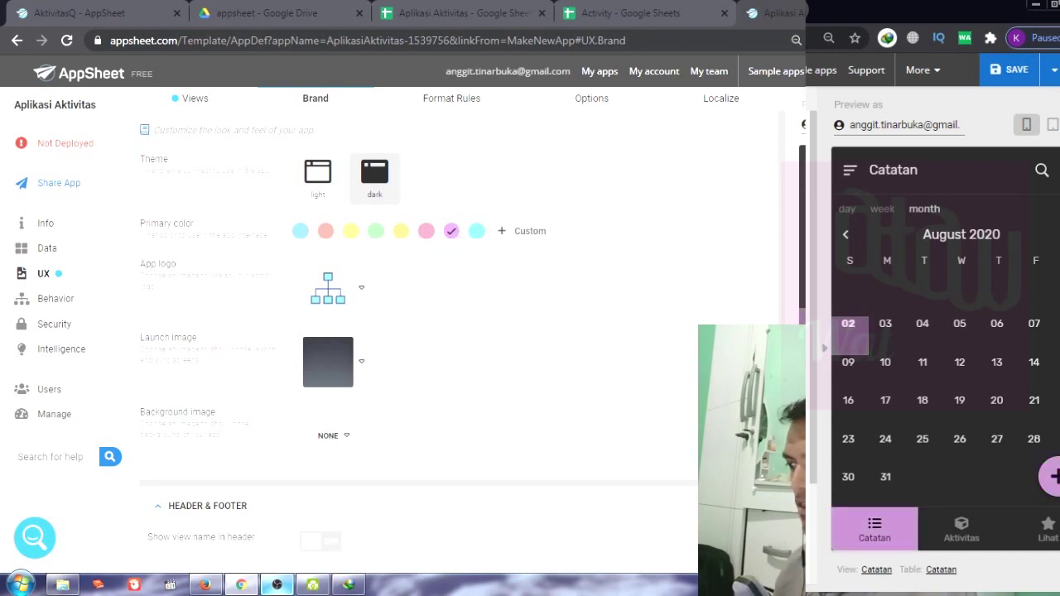
- Look through the available app logos, launch images and background images in the brand settings
scroll(430, 339, "down", 1)
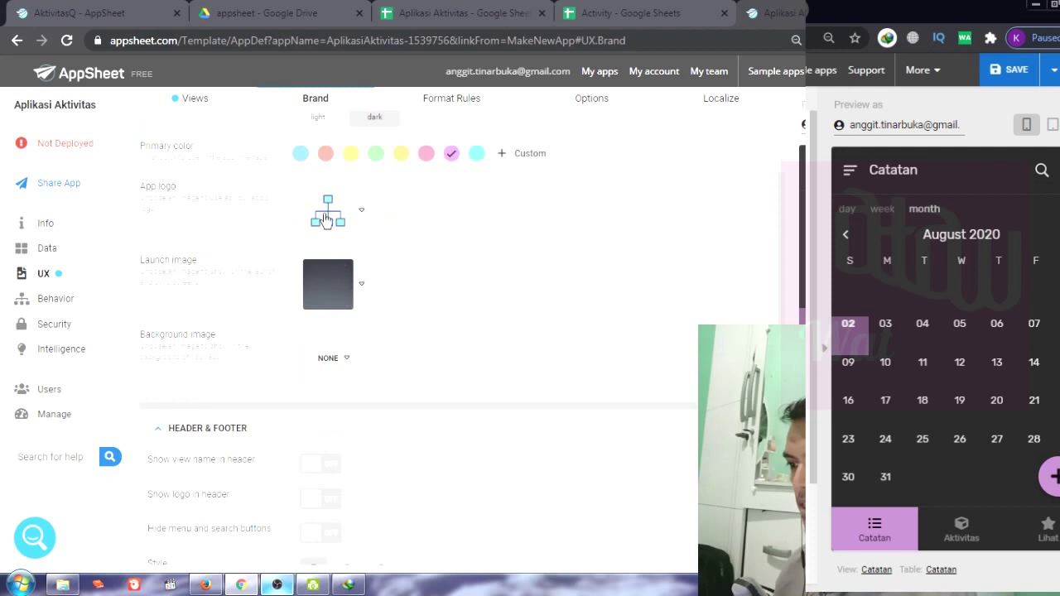
left_click(351, 212)
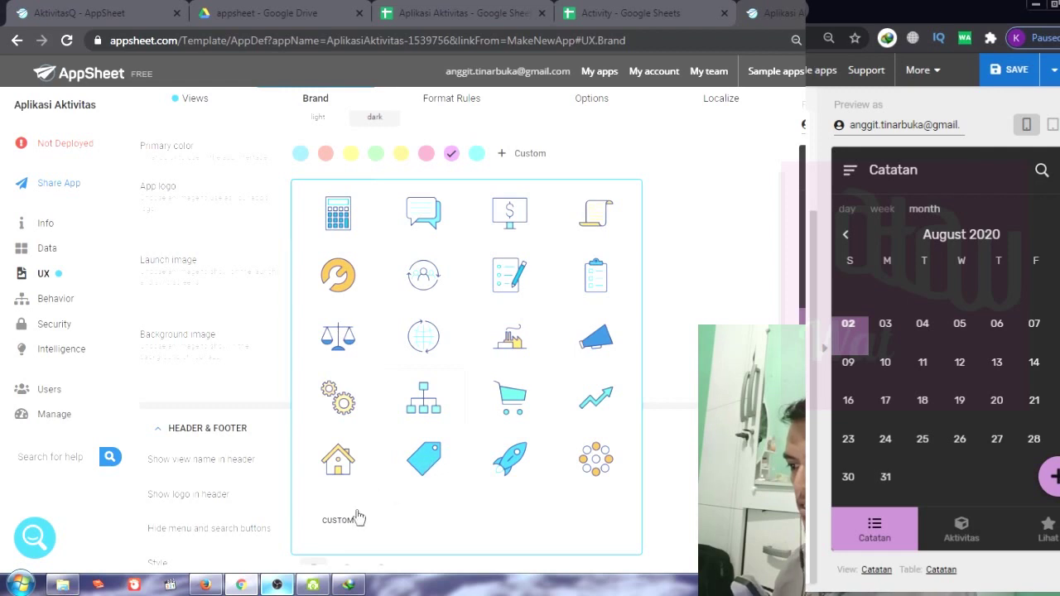
left_click(333, 212)
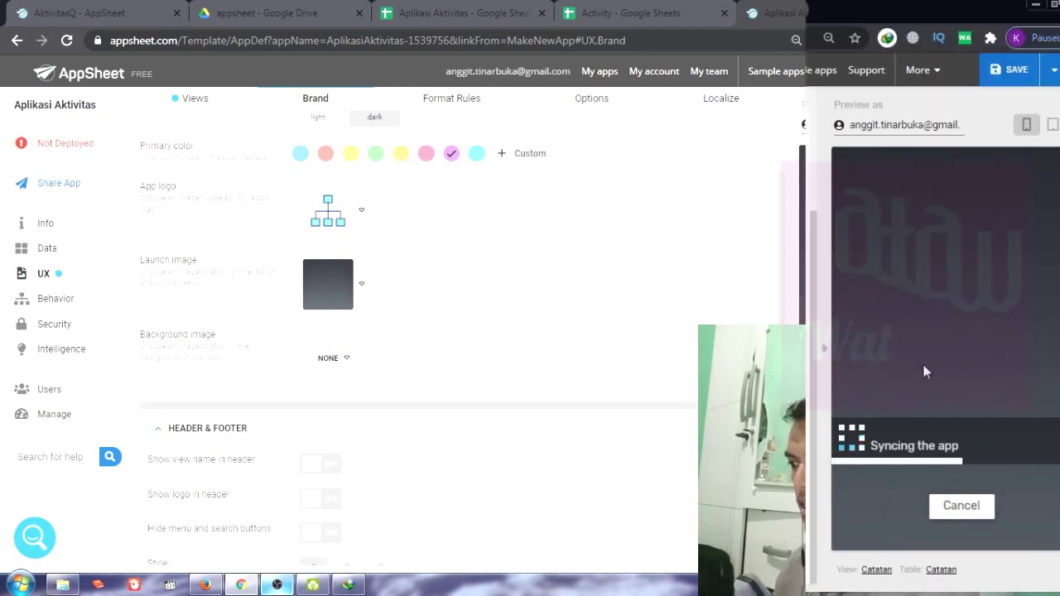
left_click(360, 287)
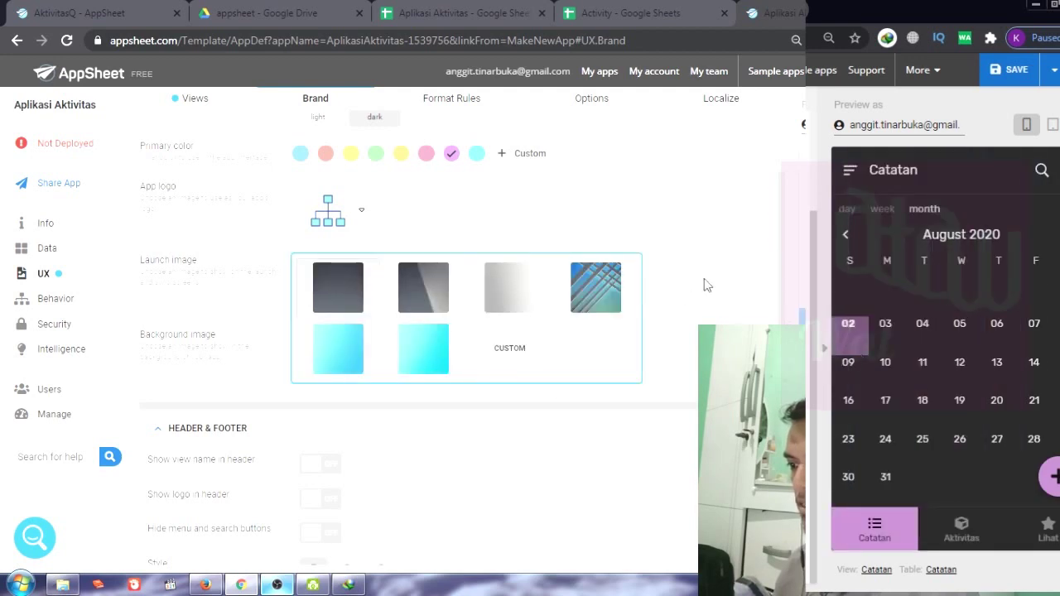
left_click(708, 285)
left_click(342, 361)
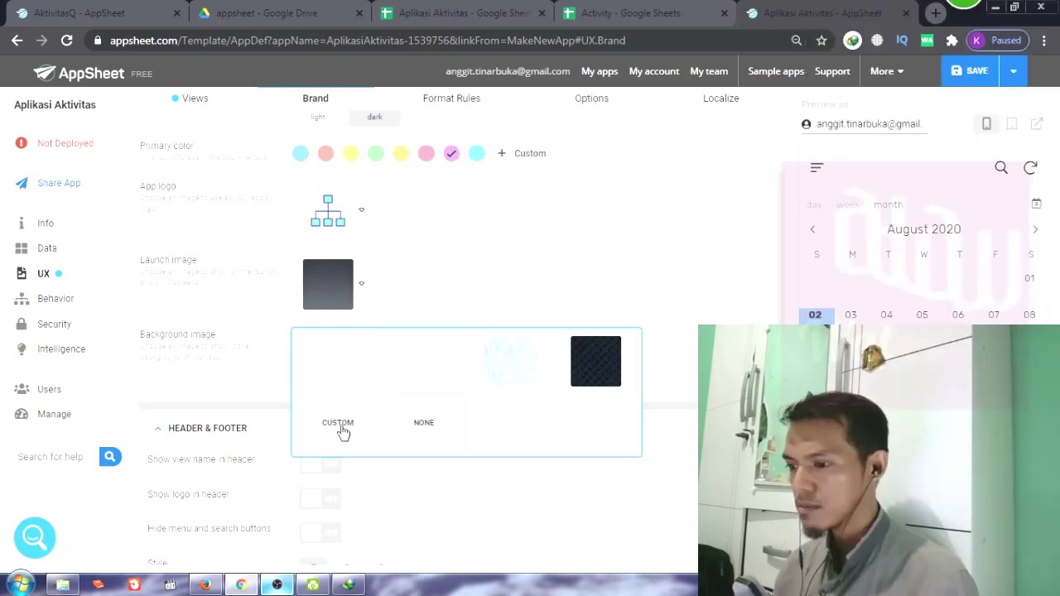
left_click(580, 285)
- Turn on the view name in the header, trying out the header logo and switching it back off
scroll(442, 392, "down", 1)
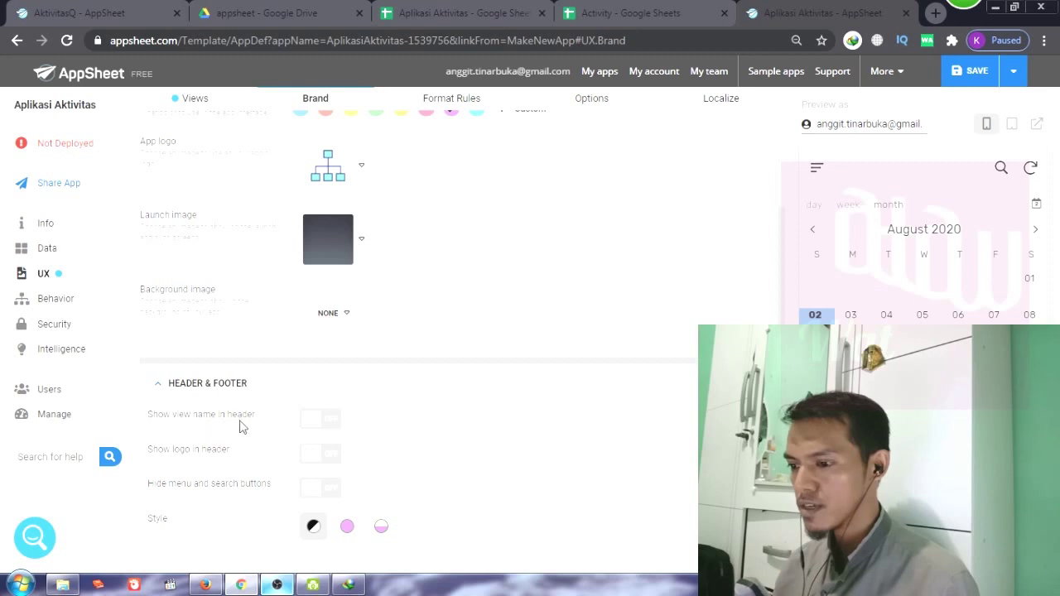
left_click(331, 422)
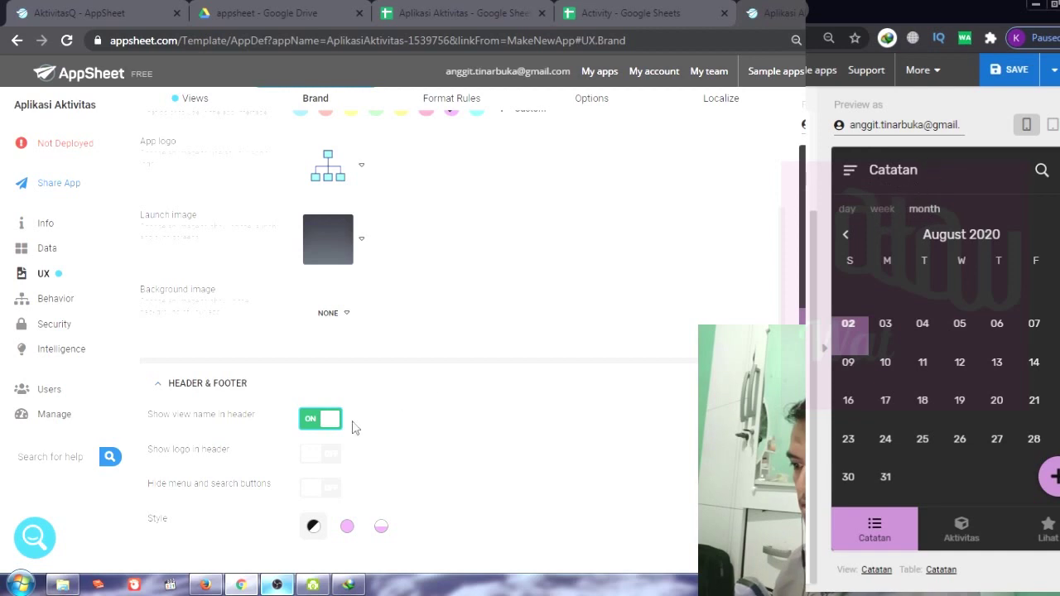
left_click(325, 455)
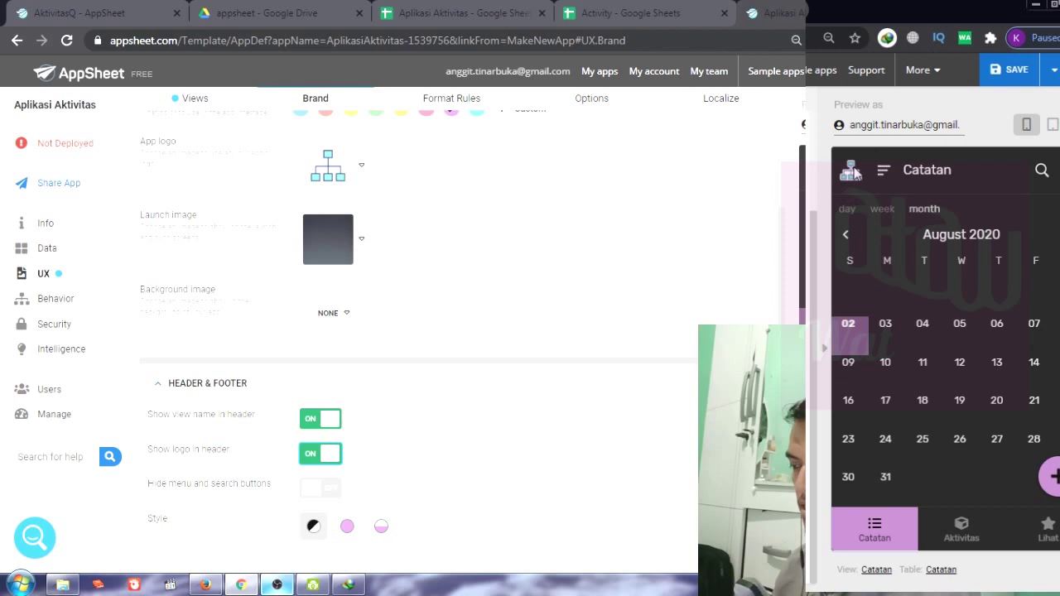
left_click(328, 460)
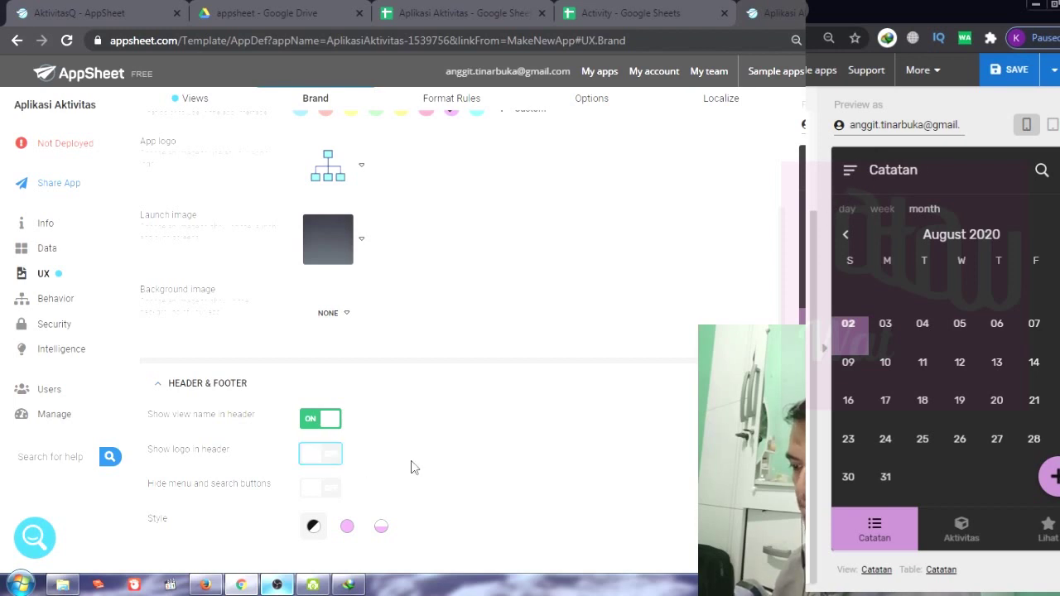
- Try the Colored header and footer style, then choose the half-white, half-purple style instead
left_click(347, 527)
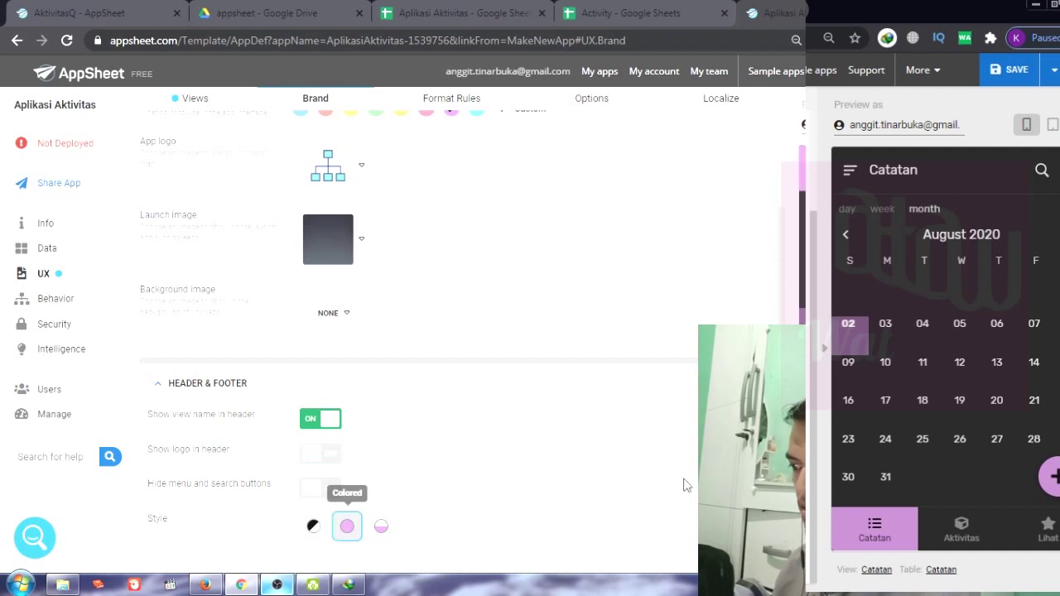
left_click(381, 527)
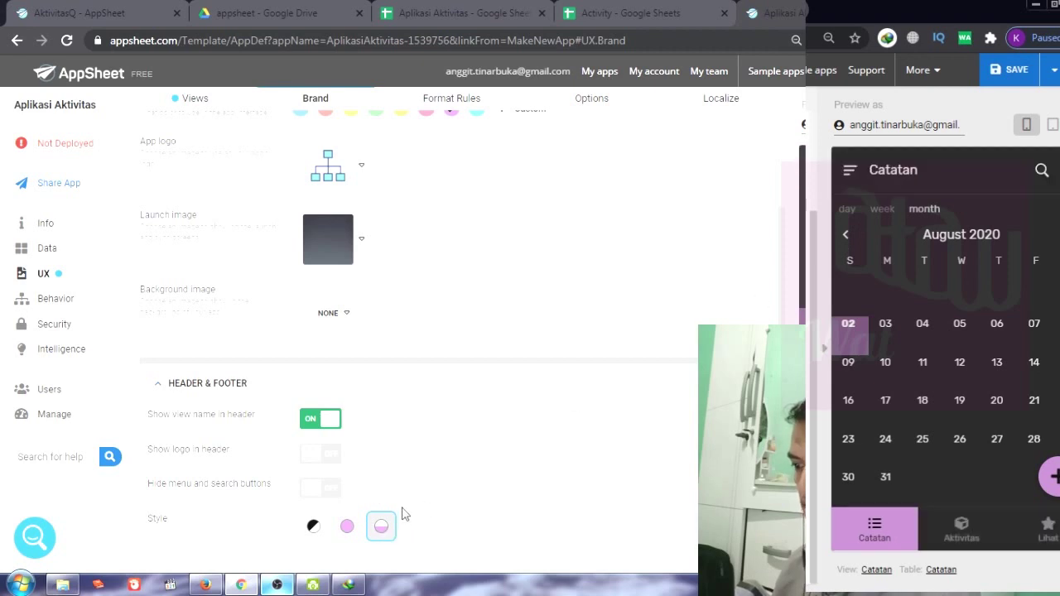
scroll(546, 372, "up", 2)
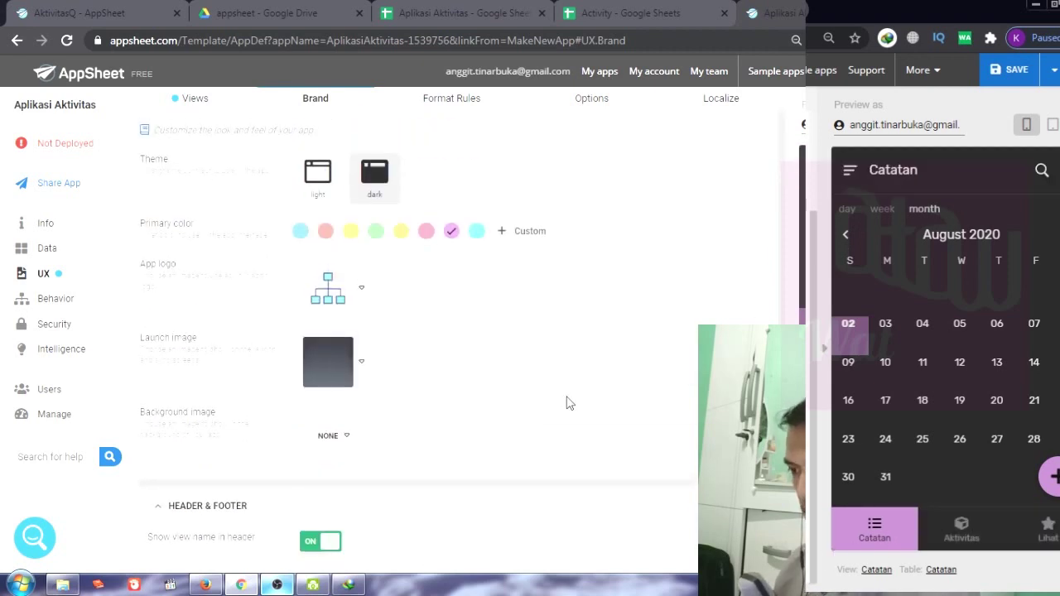
- Set the app's starting view to the expression About in the UX options and turn on Start with About
left_click(470, 114)
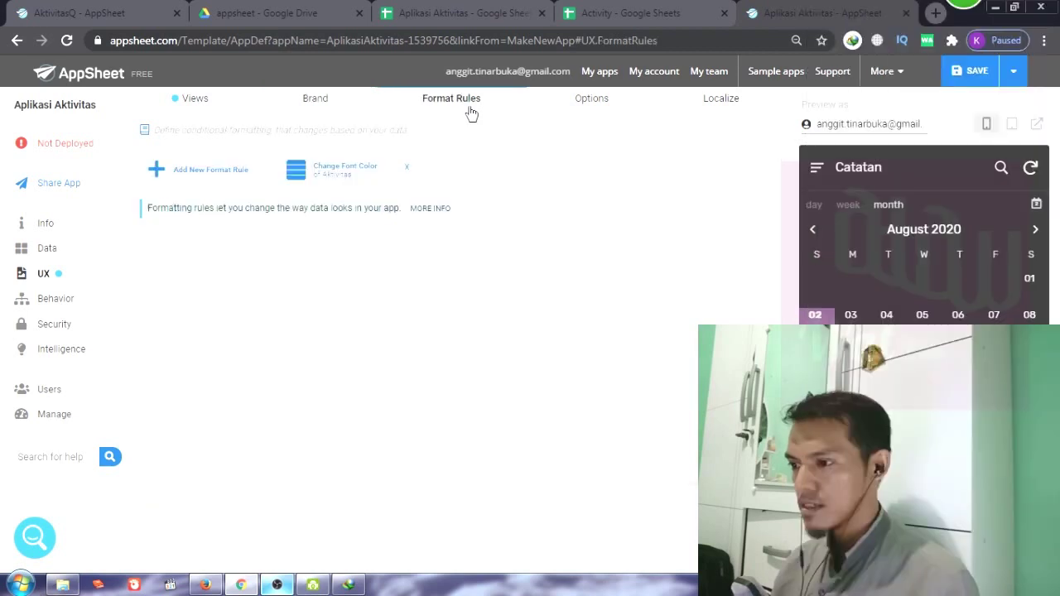
left_click(581, 115)
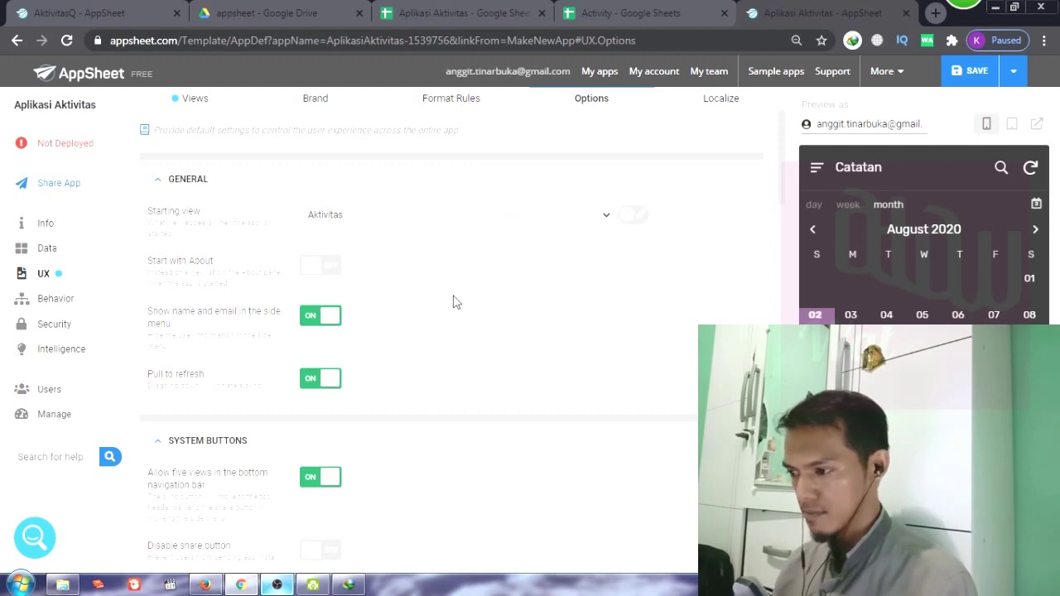
left_click(606, 214)
left_click(633, 216)
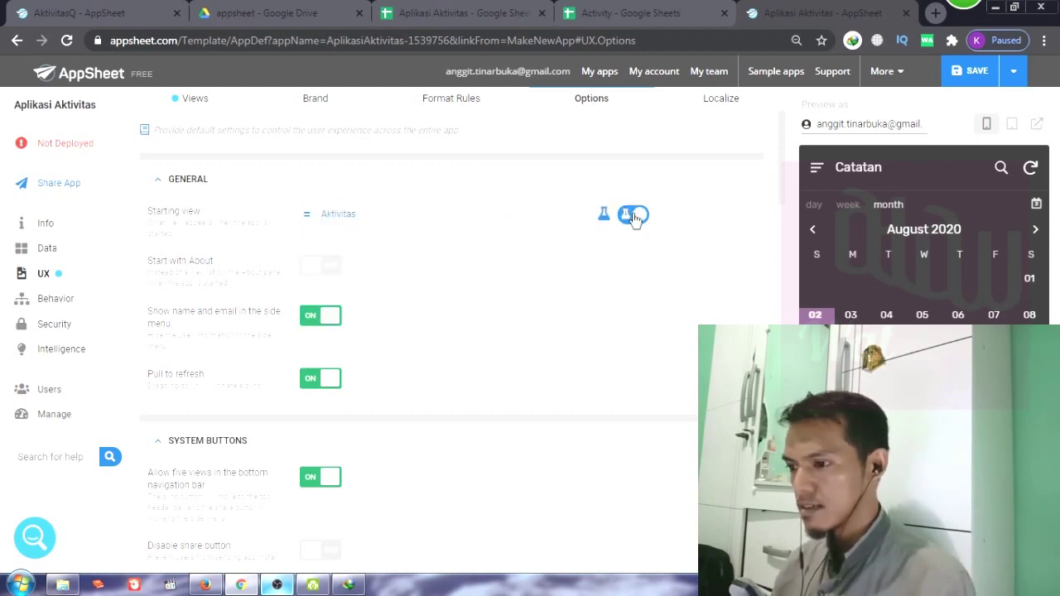
left_click(497, 216)
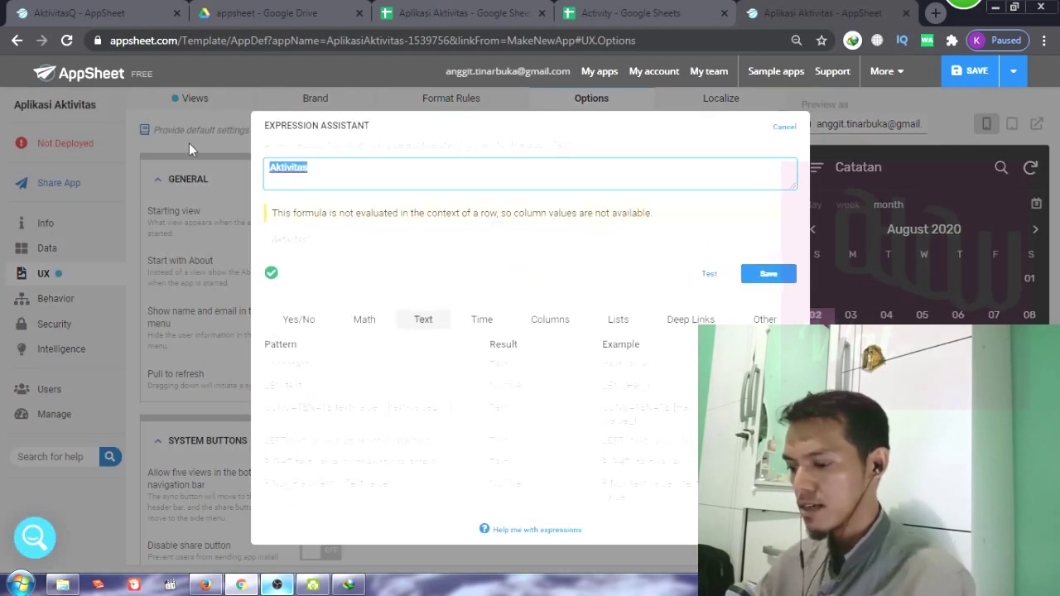
type("About")
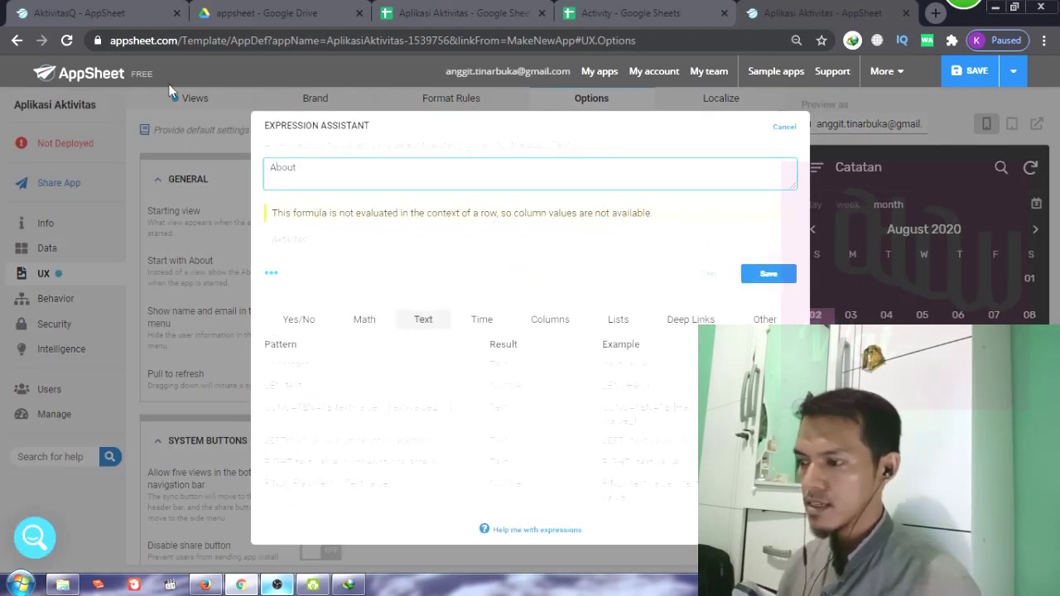
left_click(747, 275)
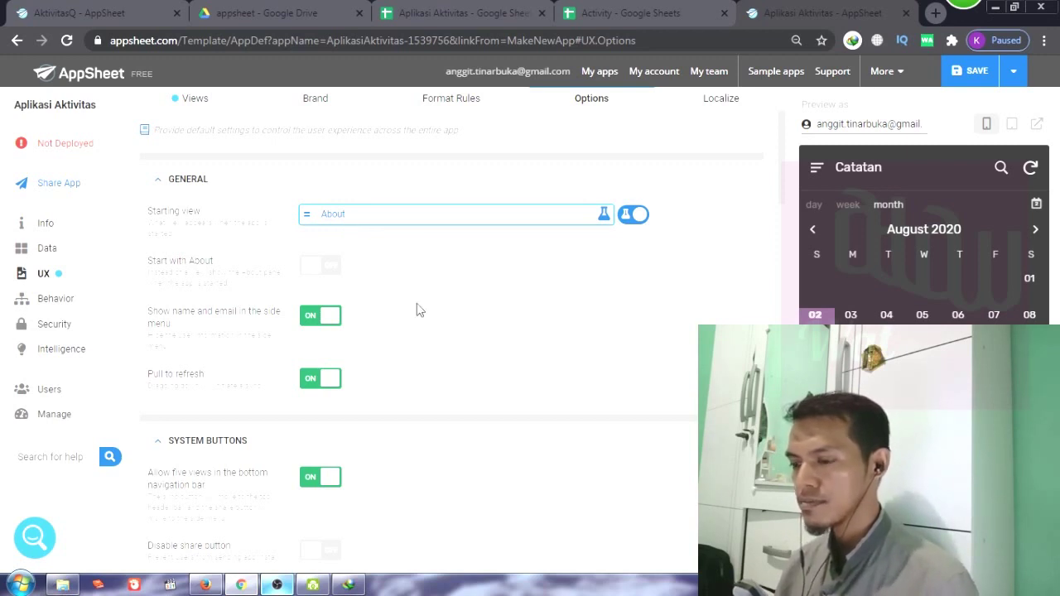
left_click(327, 273)
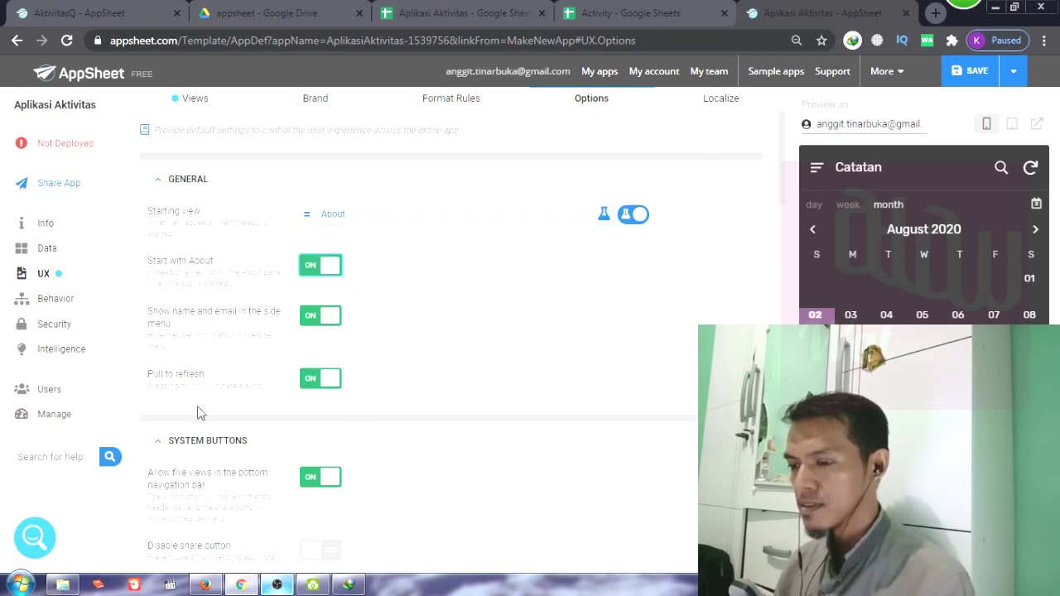
- Look through the system button, font and form options, including the list of font styles
scroll(256, 386, "down", 1)
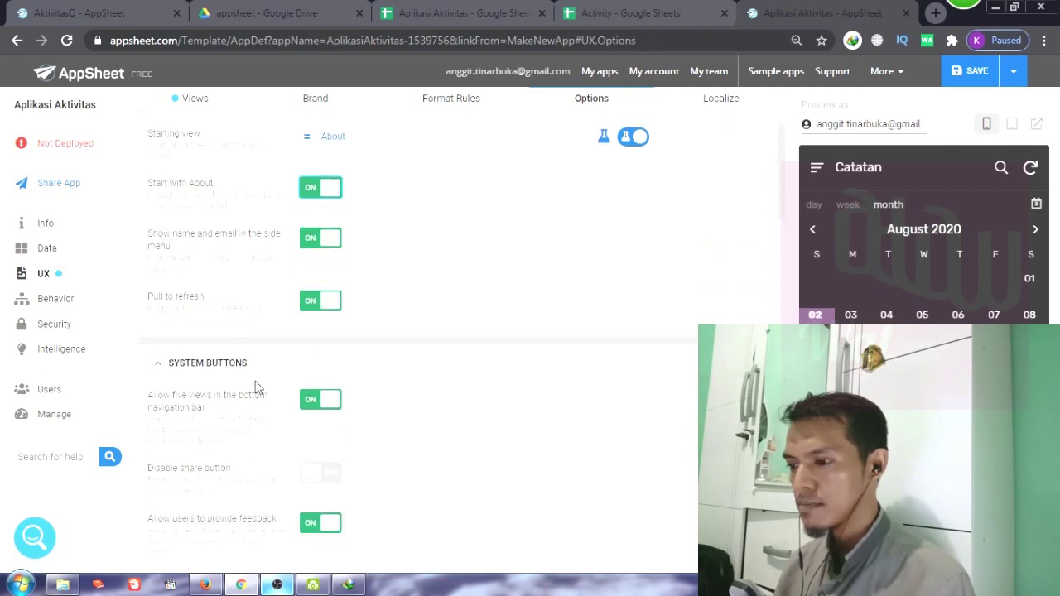
scroll(323, 381, "down", 1)
scroll(323, 381, "down", 4)
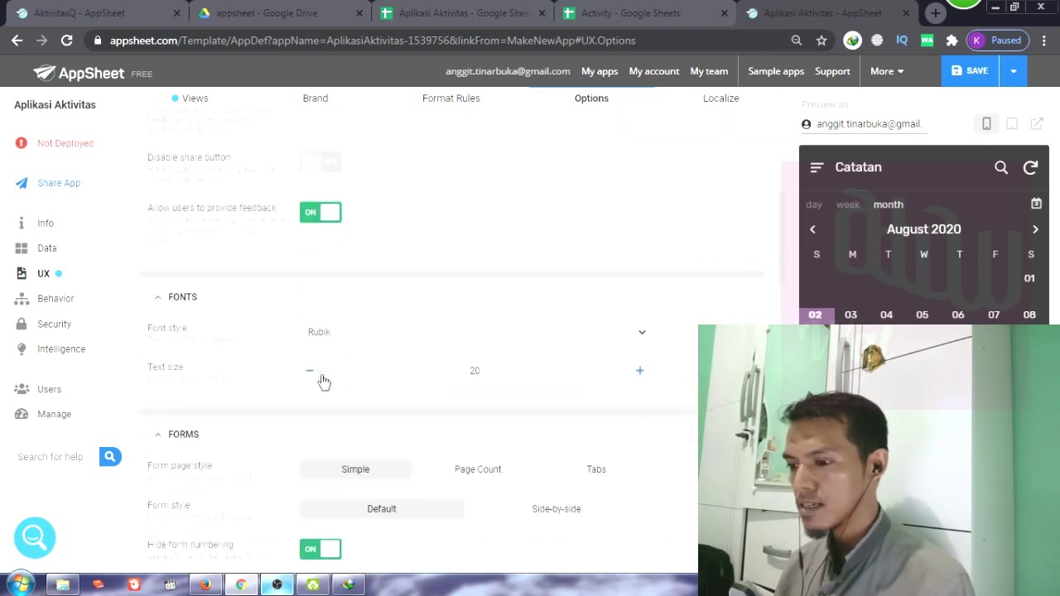
scroll(323, 381, "down", 2)
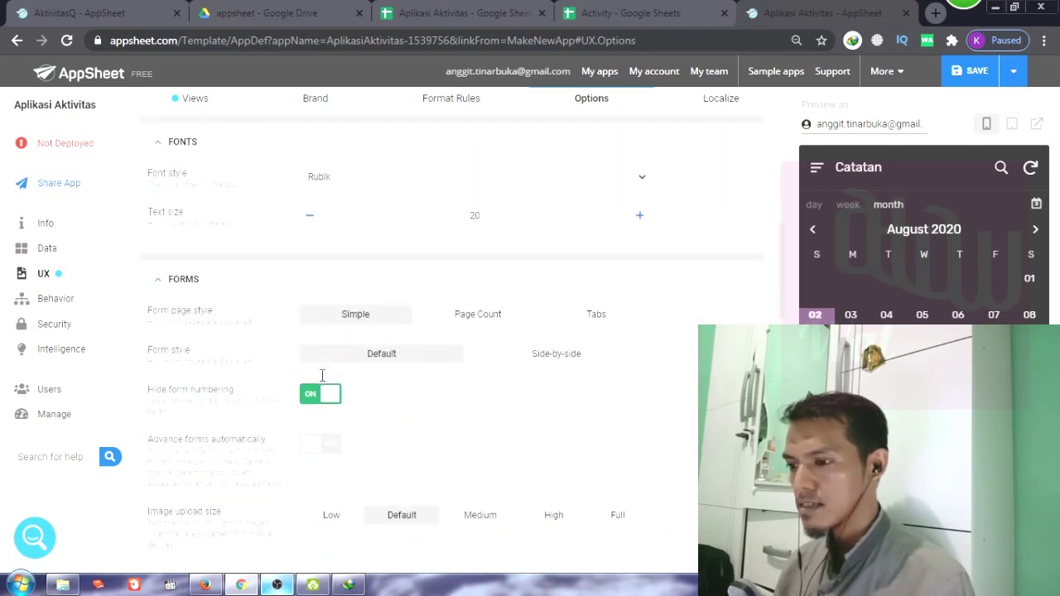
scroll(325, 377, "up", 1)
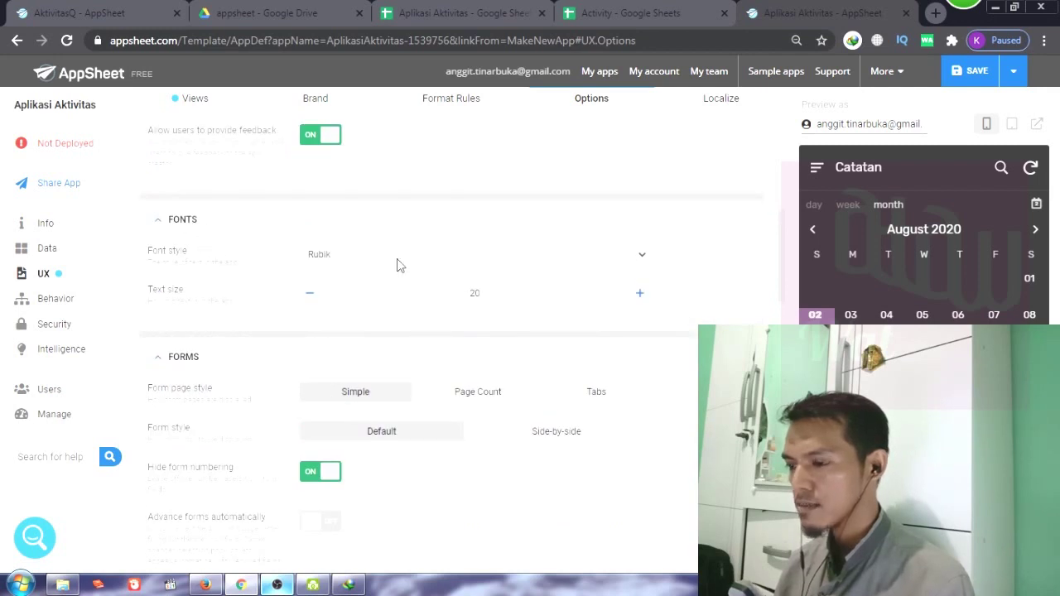
left_click(348, 260)
left_click(348, 260)
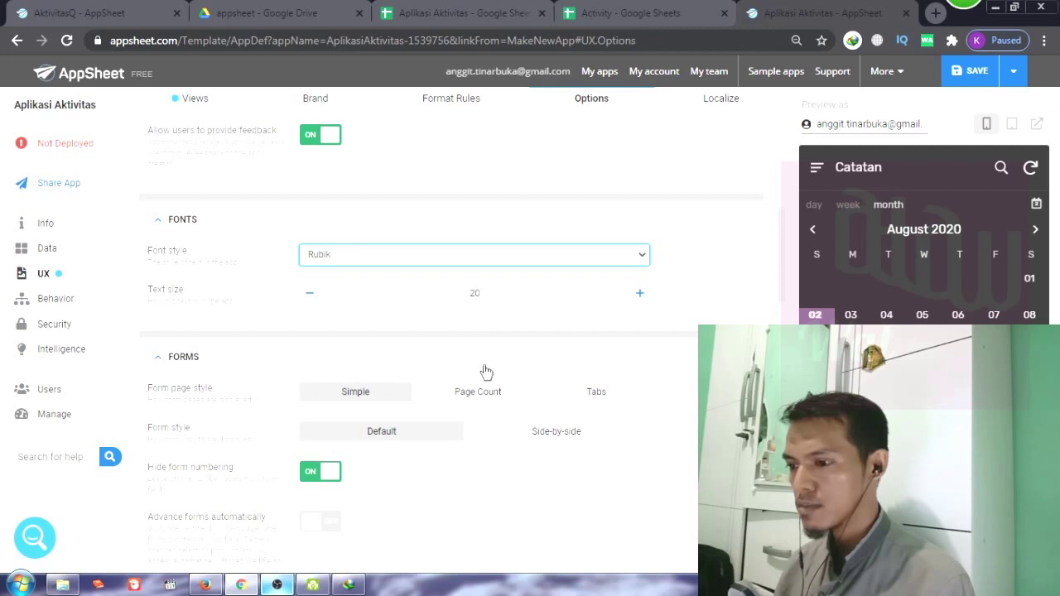
scroll(485, 371, "down", 3)
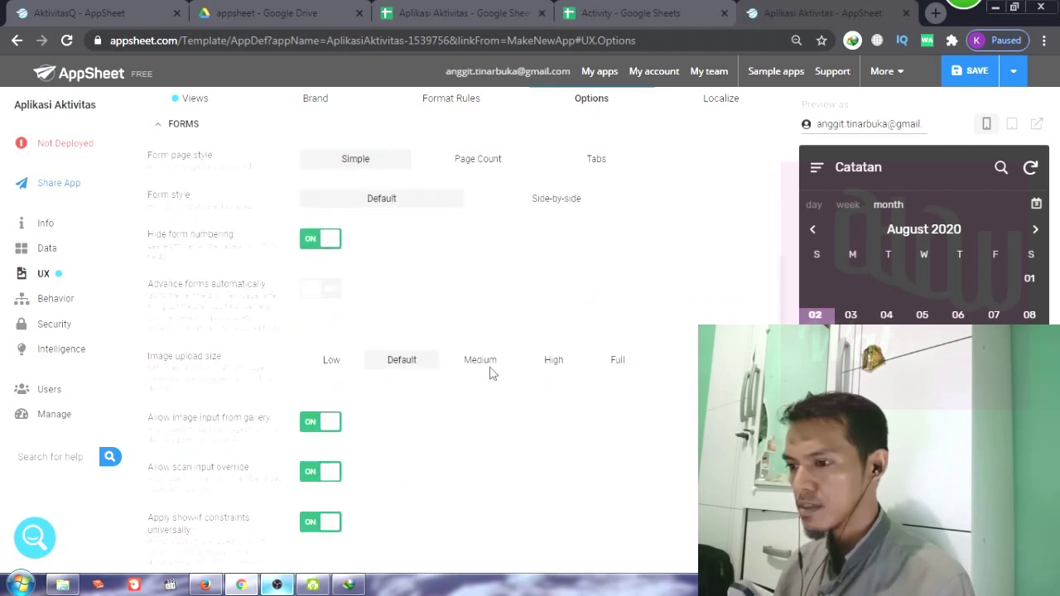
scroll(396, 424, "down", 2)
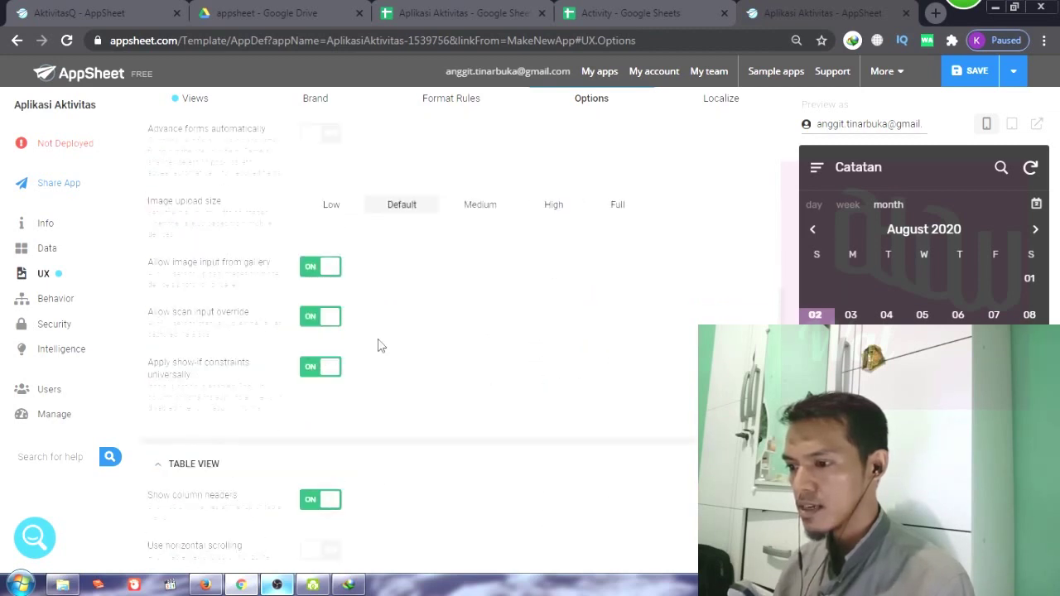
- Turn on horizontal scrolling for table views and save the app
scroll(522, 435, "down", 4)
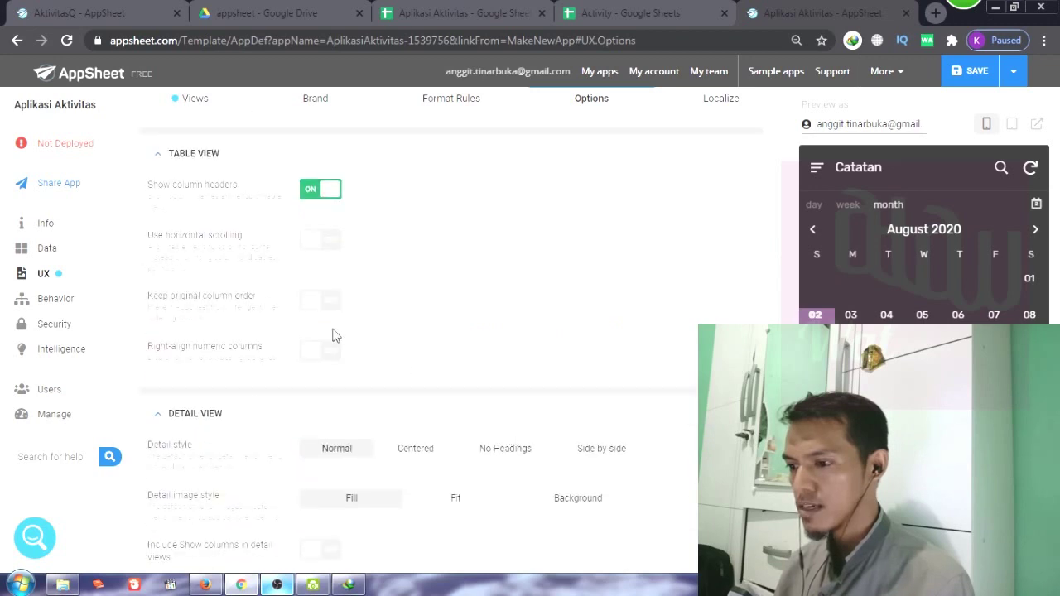
left_click(324, 241)
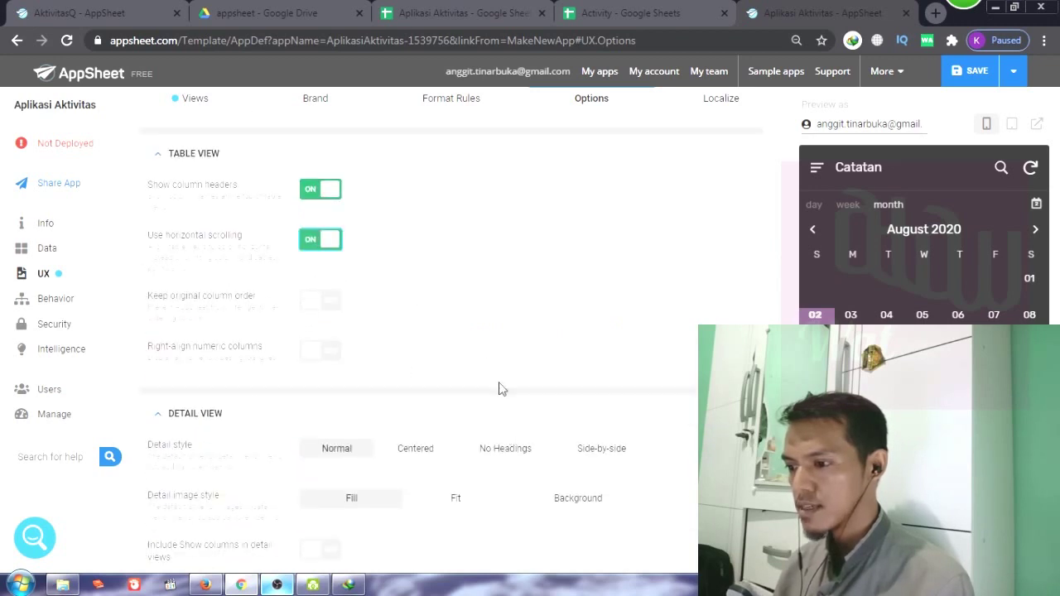
scroll(506, 422, "down", 7)
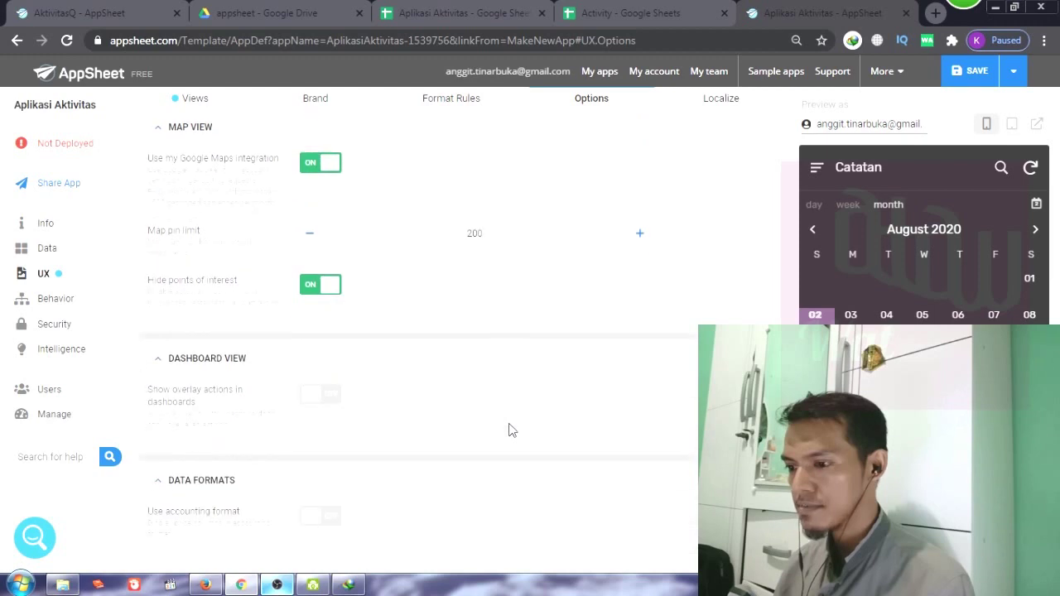
scroll(509, 430, "up", 7)
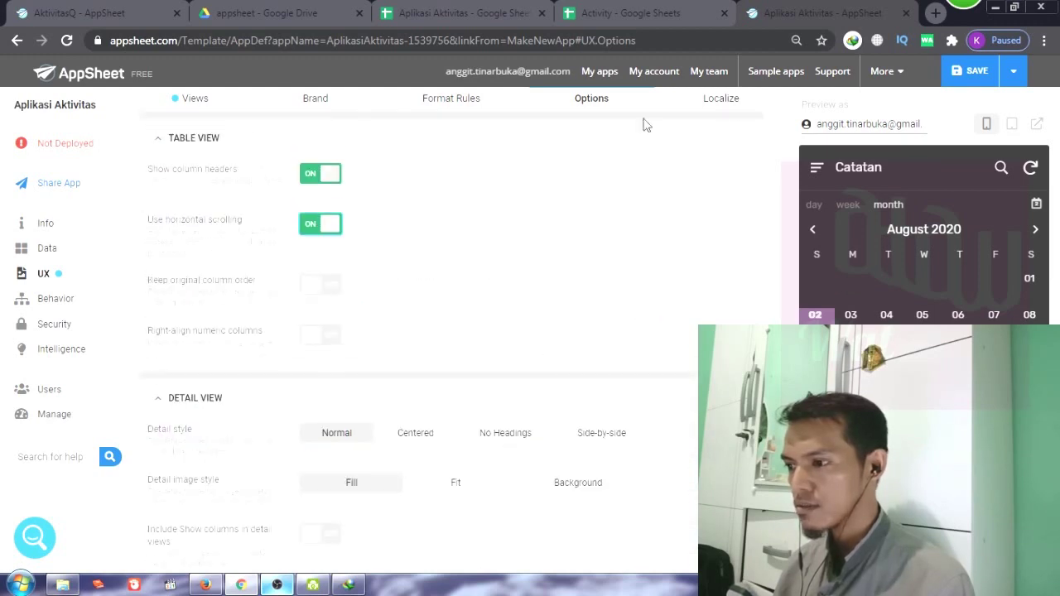
left_click(969, 75)
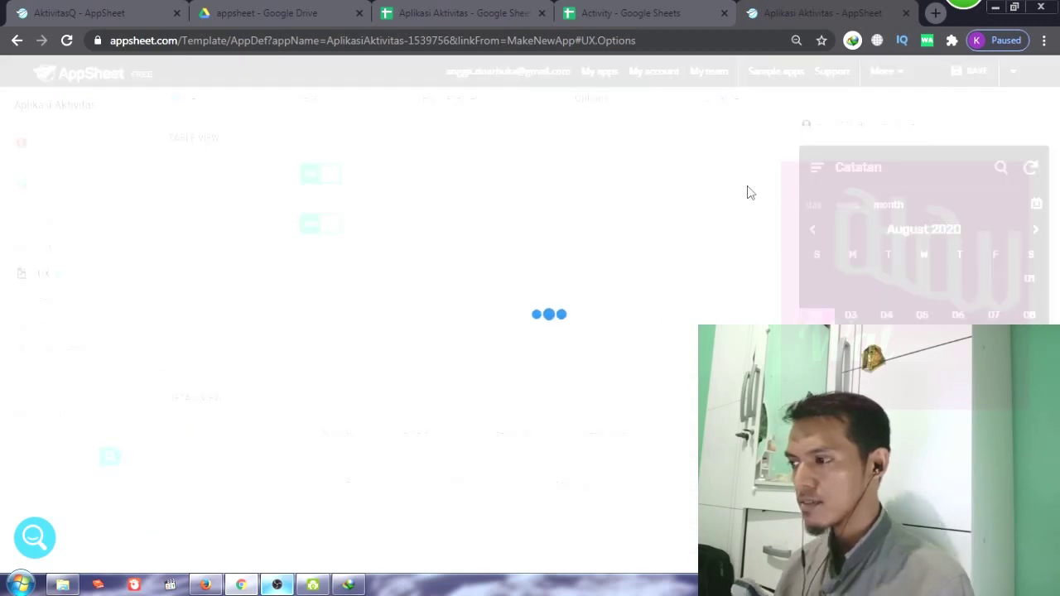
- Look through the app's spec and dashboard info, then expand the app properties and check the short name
left_click(64, 229)
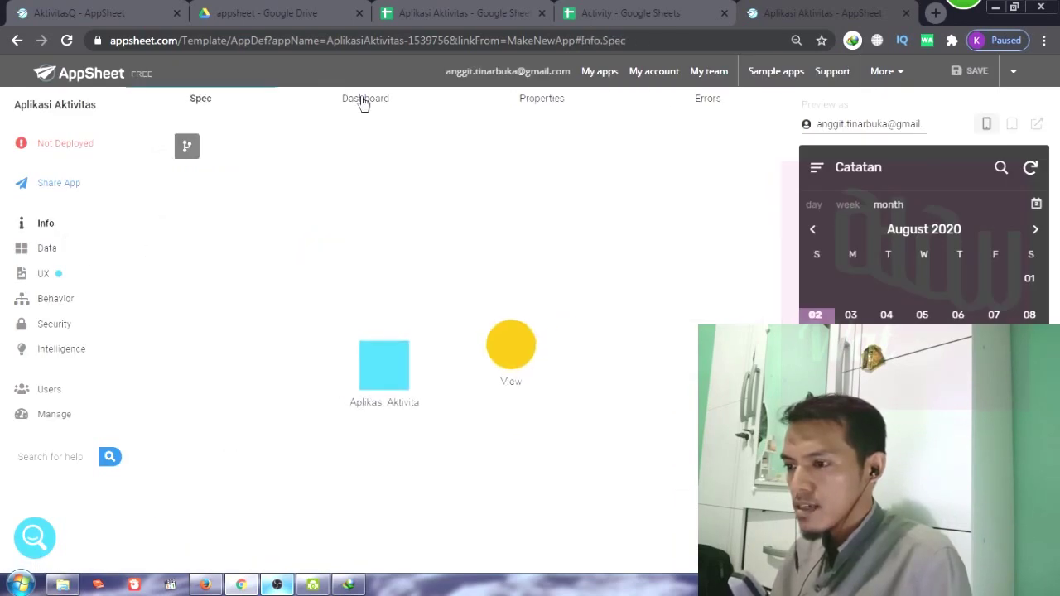
left_click(362, 101)
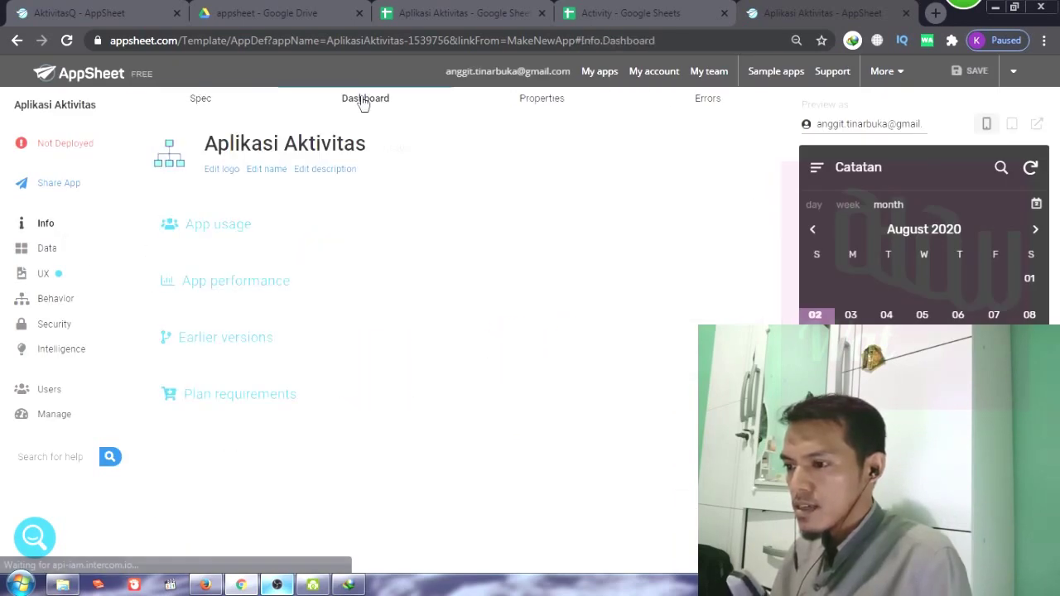
left_click(555, 103)
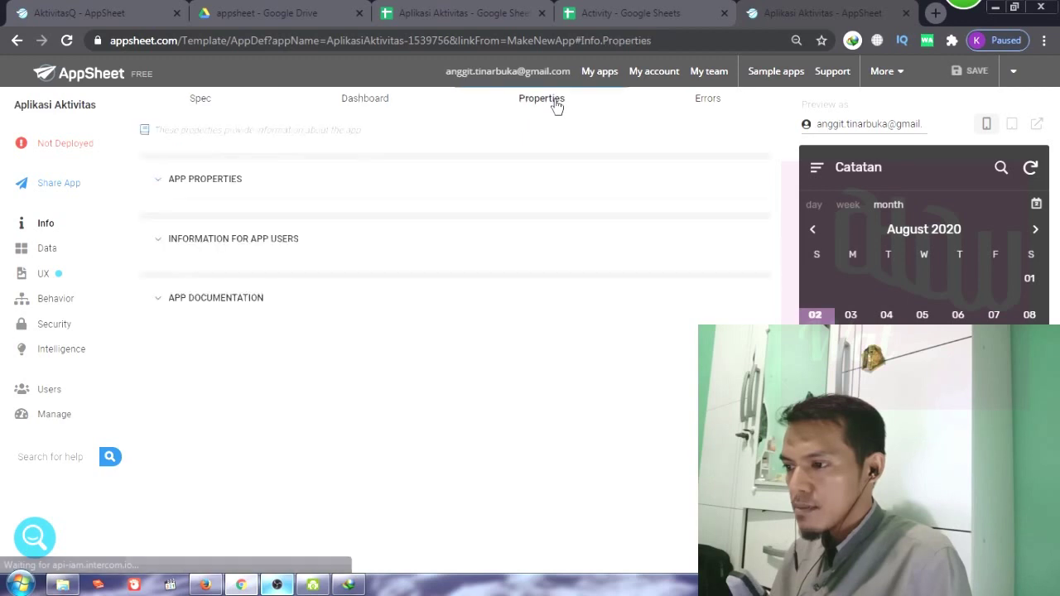
left_click(227, 184)
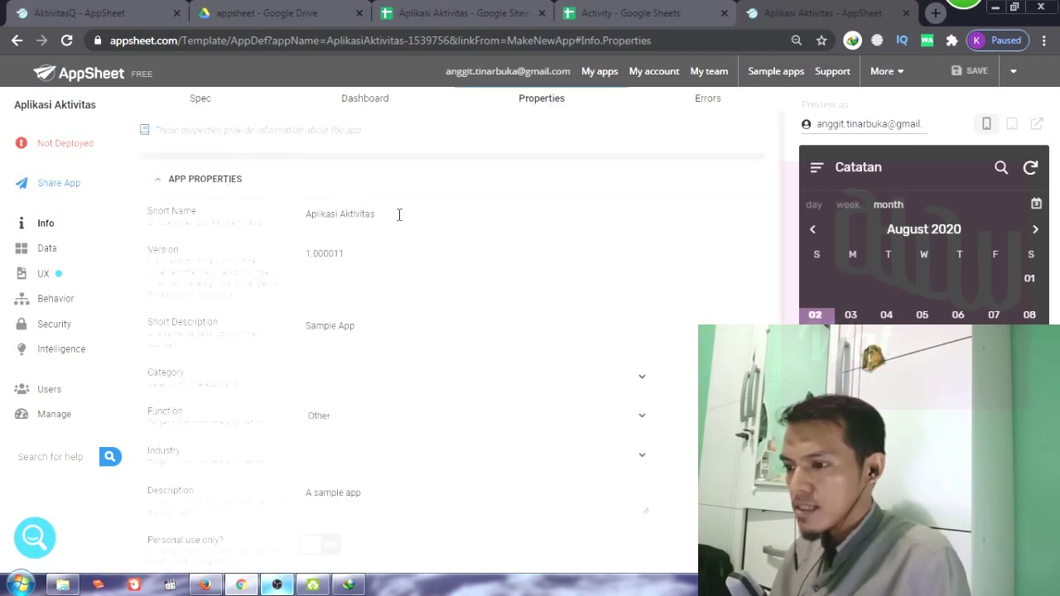
left_click_drag(399, 215, 264, 211)
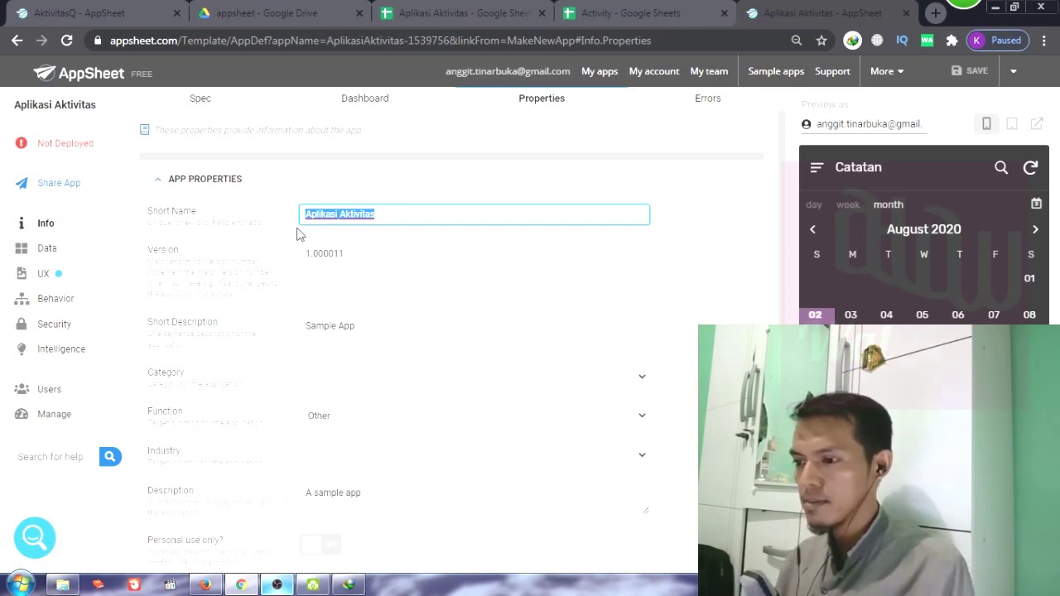
left_click(373, 239)
scroll(485, 296, "down", 1)
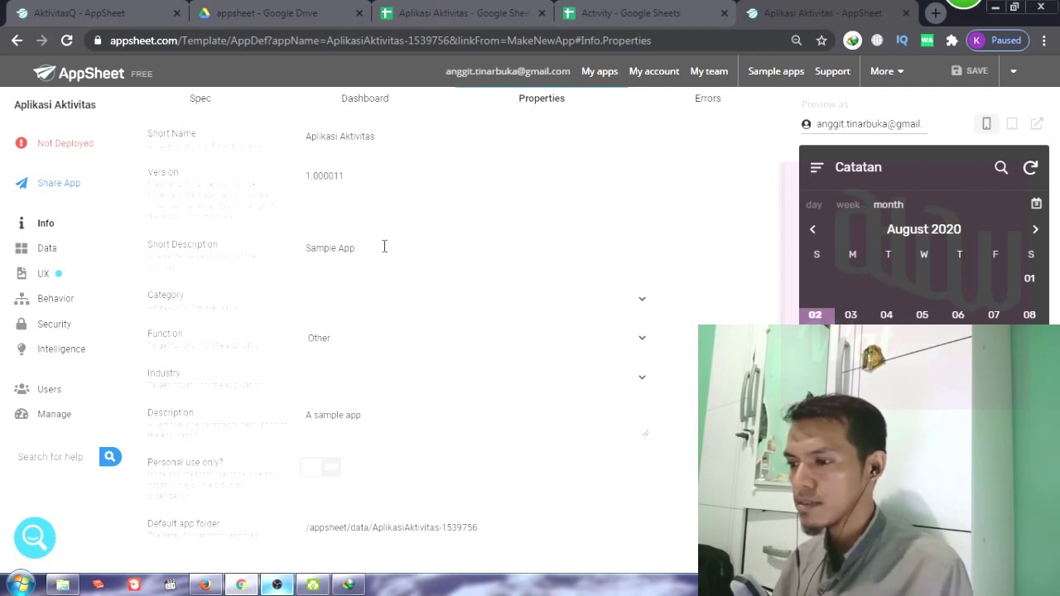
left_click_drag(366, 248, 230, 254)
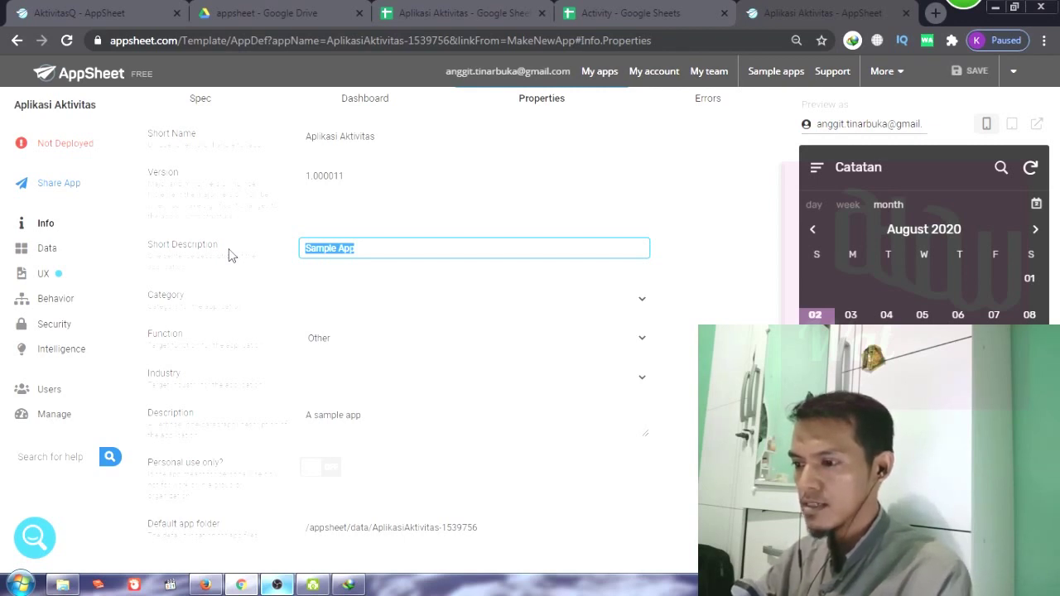
type("Aplikasi Aktivitas")
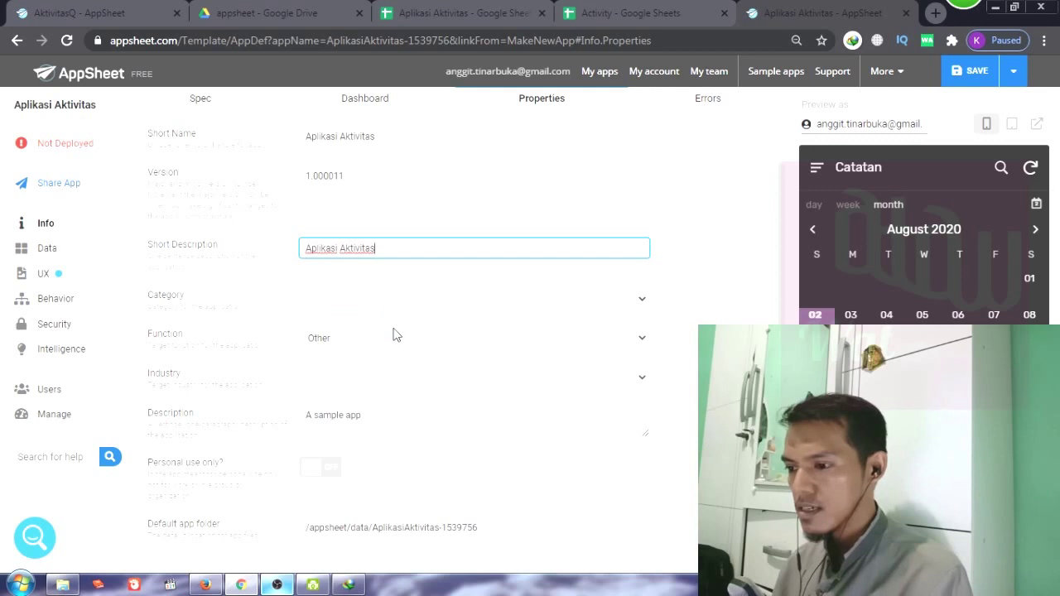
scroll(383, 365, "down", 1)
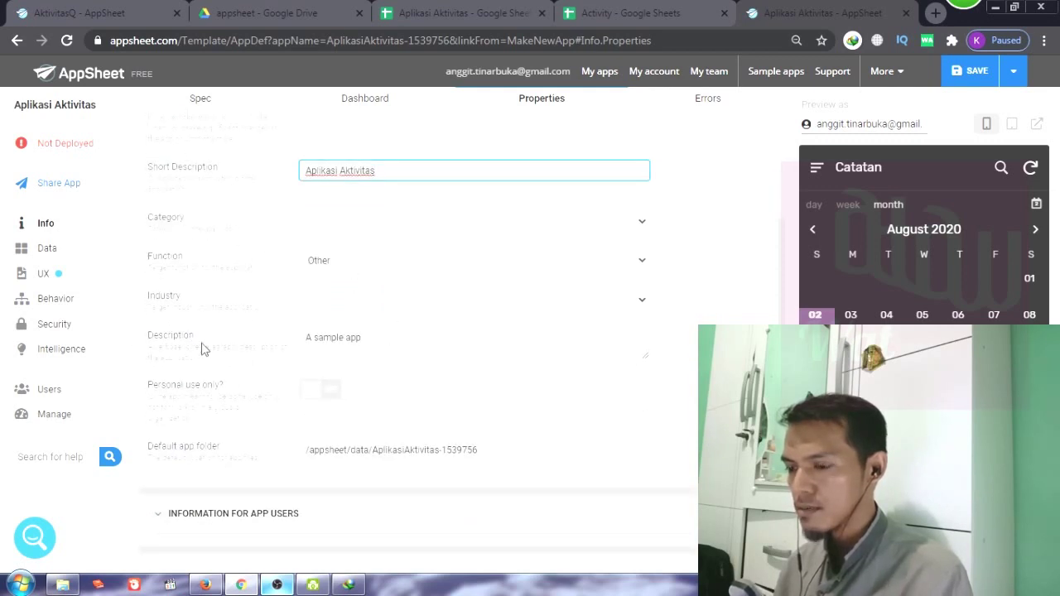
left_click(365, 340)
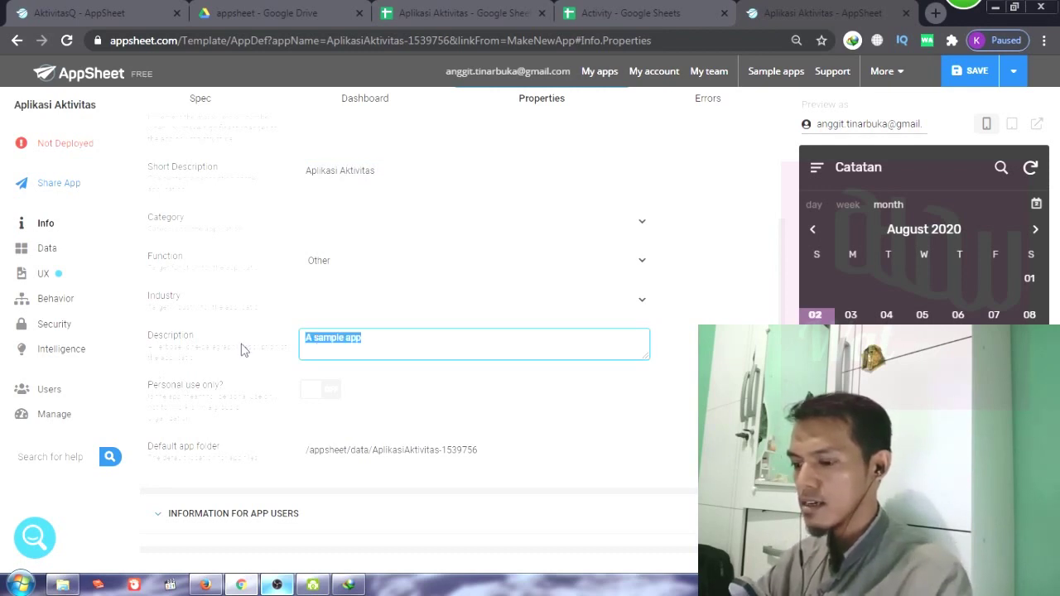
type("@2020")
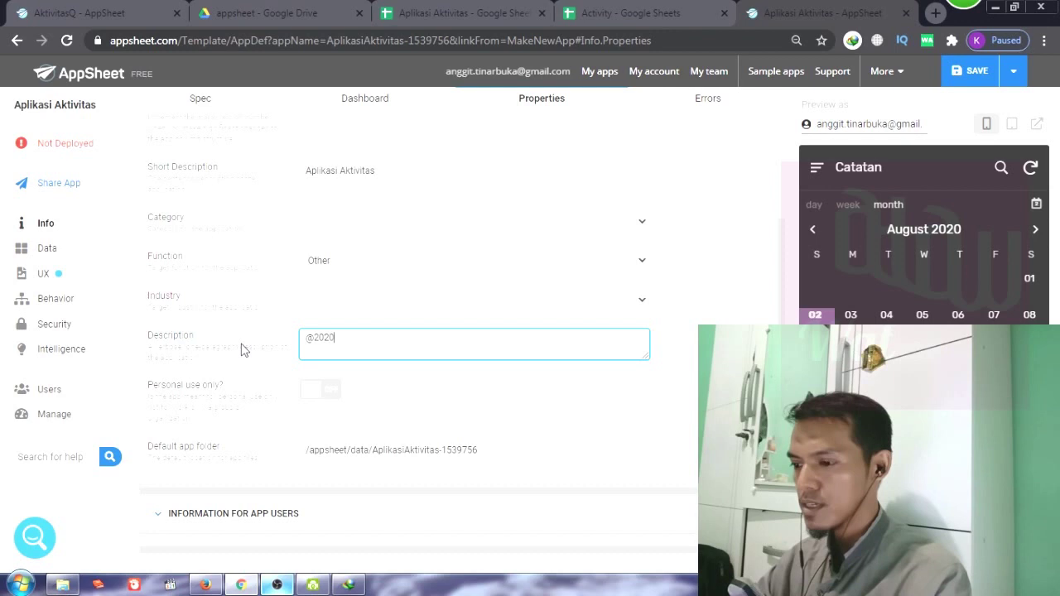
- Mark the app as personal use only and look through the sections with user information and app documentation
scroll(430, 399, "down", 1)
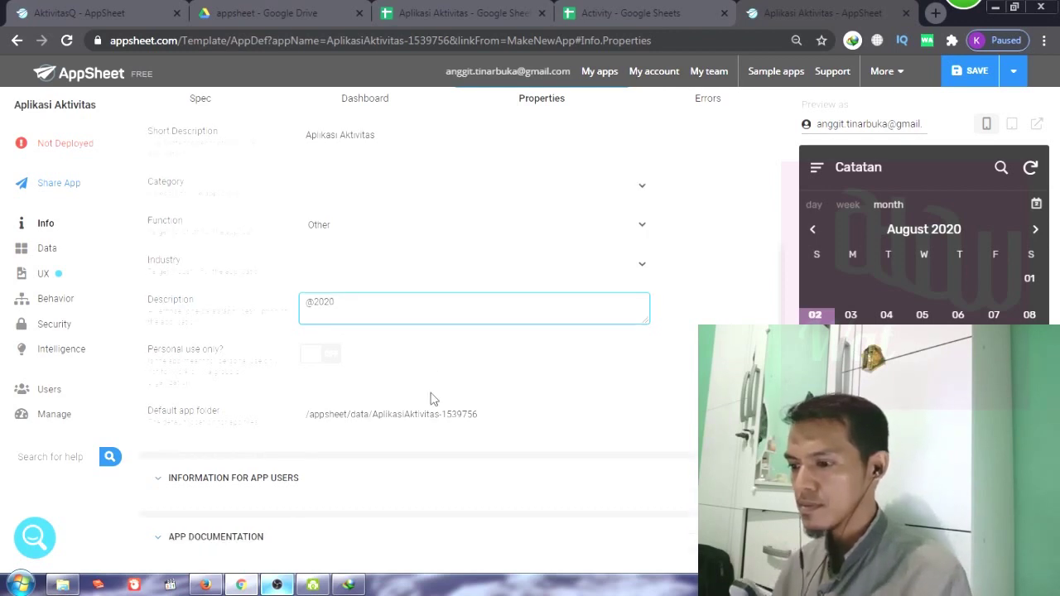
left_click(321, 348)
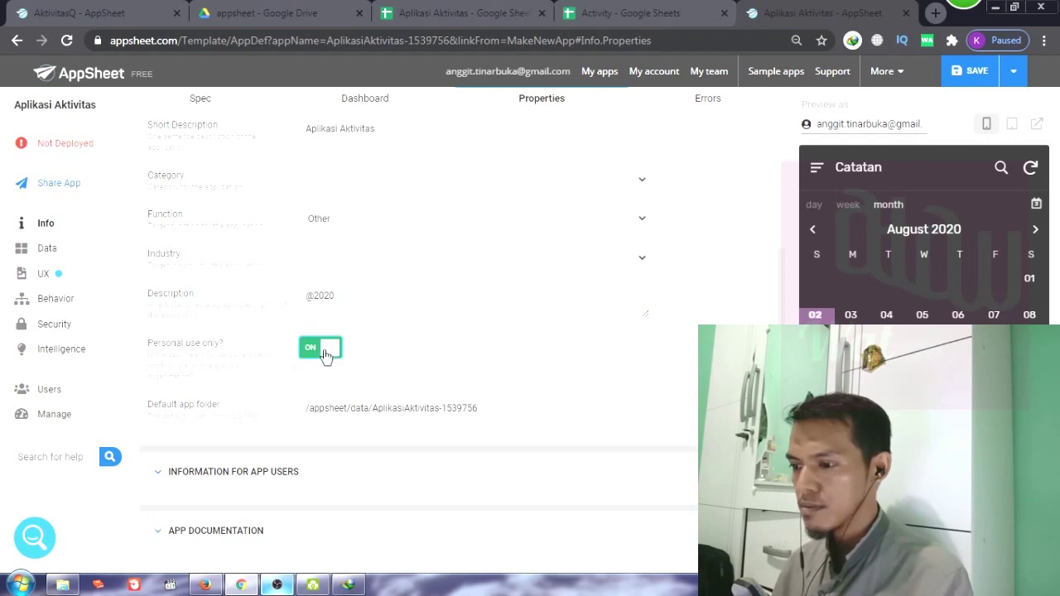
left_click(303, 478)
scroll(378, 458, "down", 3)
left_click(284, 530)
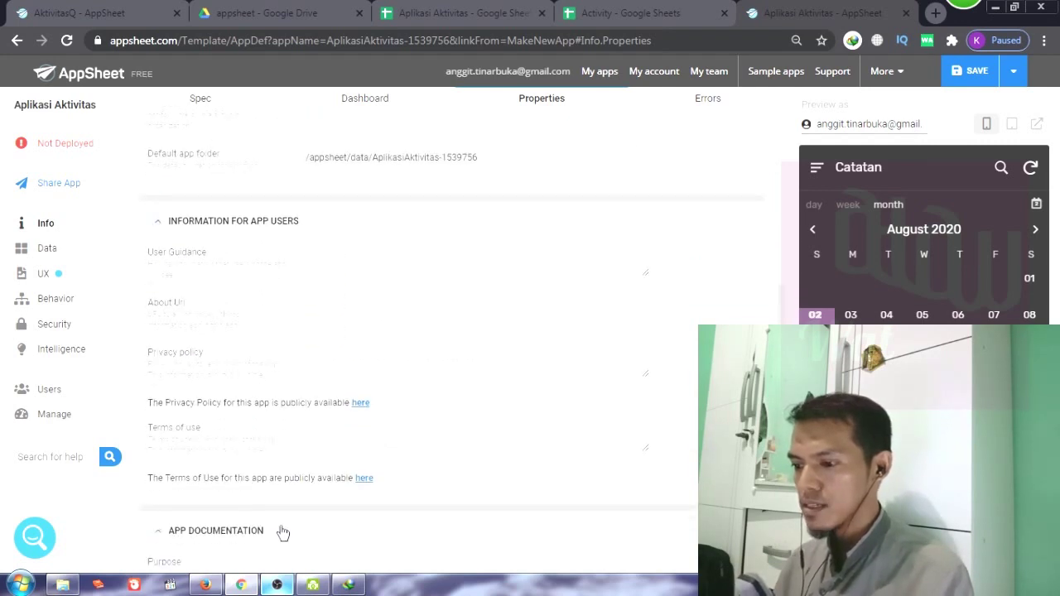
scroll(381, 488, "down", 3)
scroll(414, 460, "up", 5)
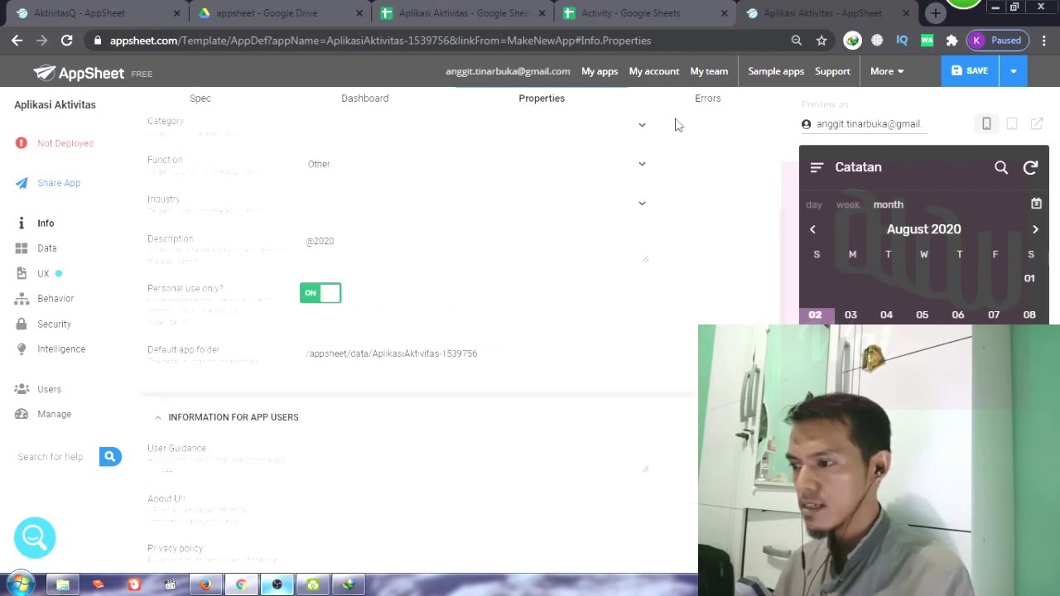
- Turn off required user sign-in in the security settings and confirm both the public-data and insecure-app authorization statements
left_click(71, 327)
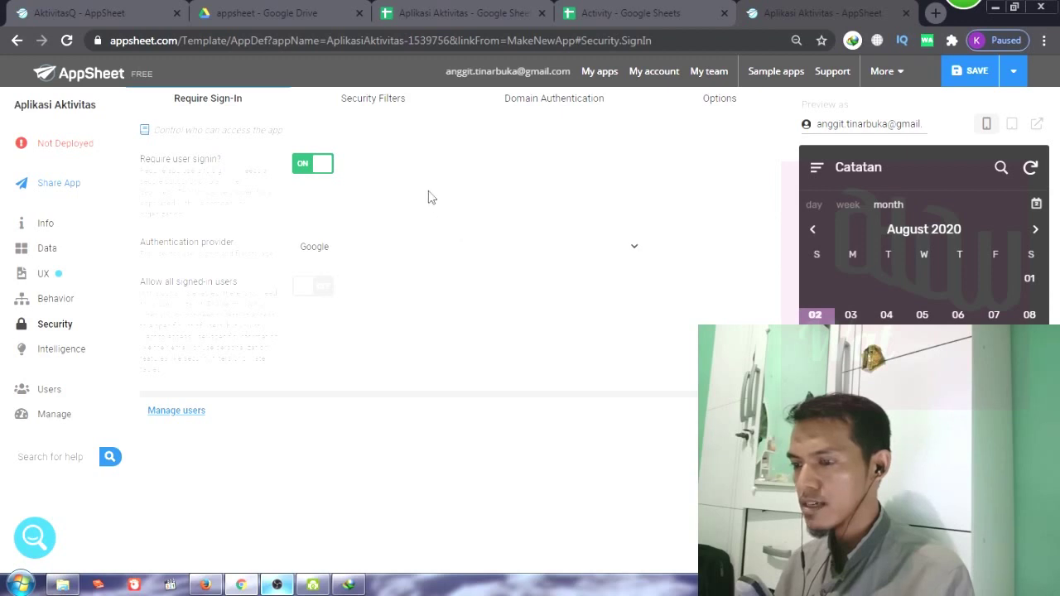
left_click(305, 170)
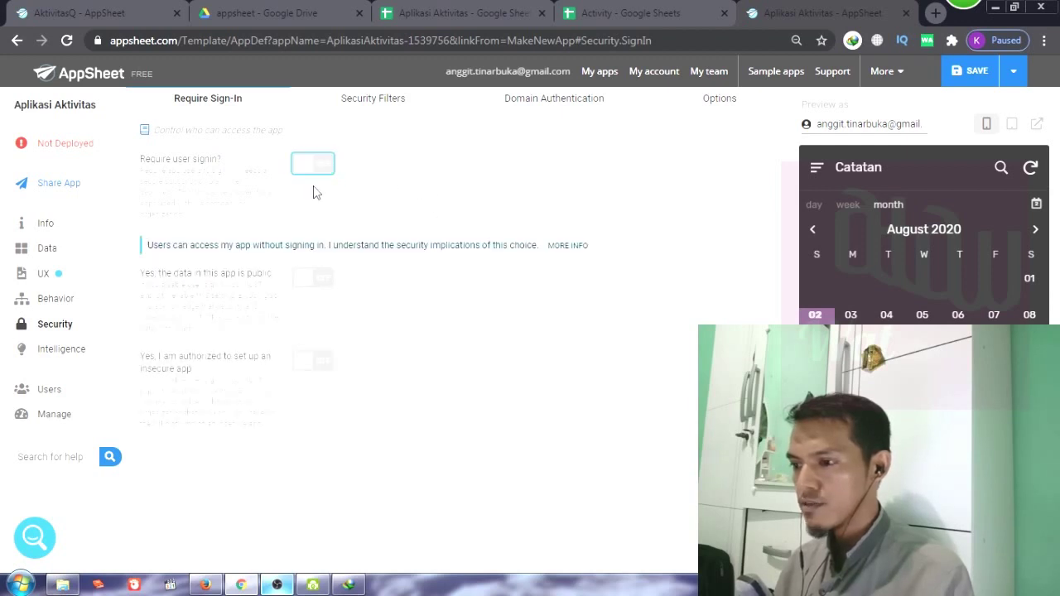
left_click(315, 282)
left_click(319, 361)
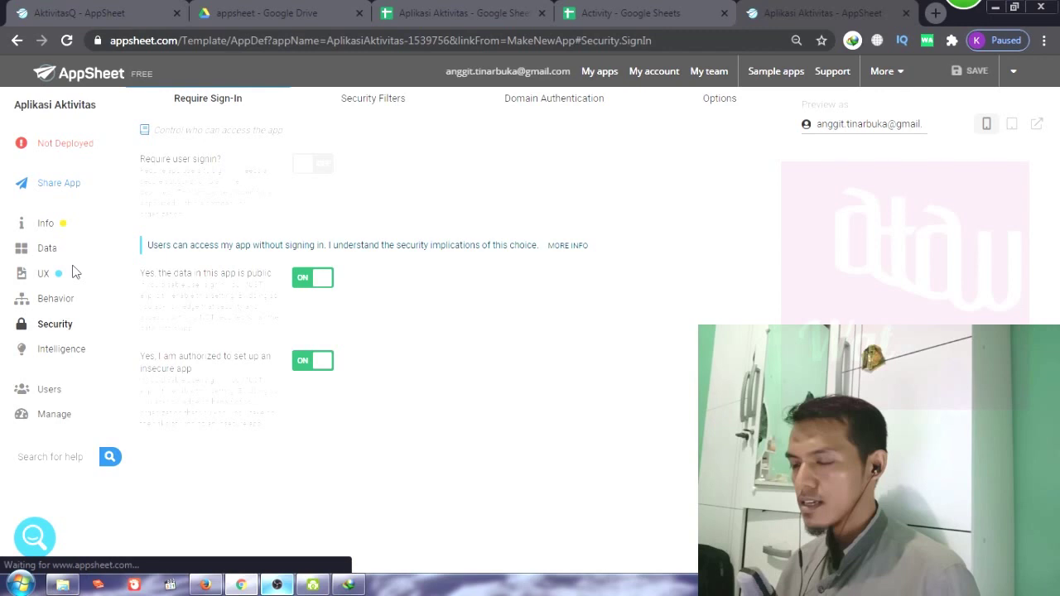
- Check the data tables, then examine the details of the 8/2/2020 record from the Lihat view in the app preview
left_click(47, 251)
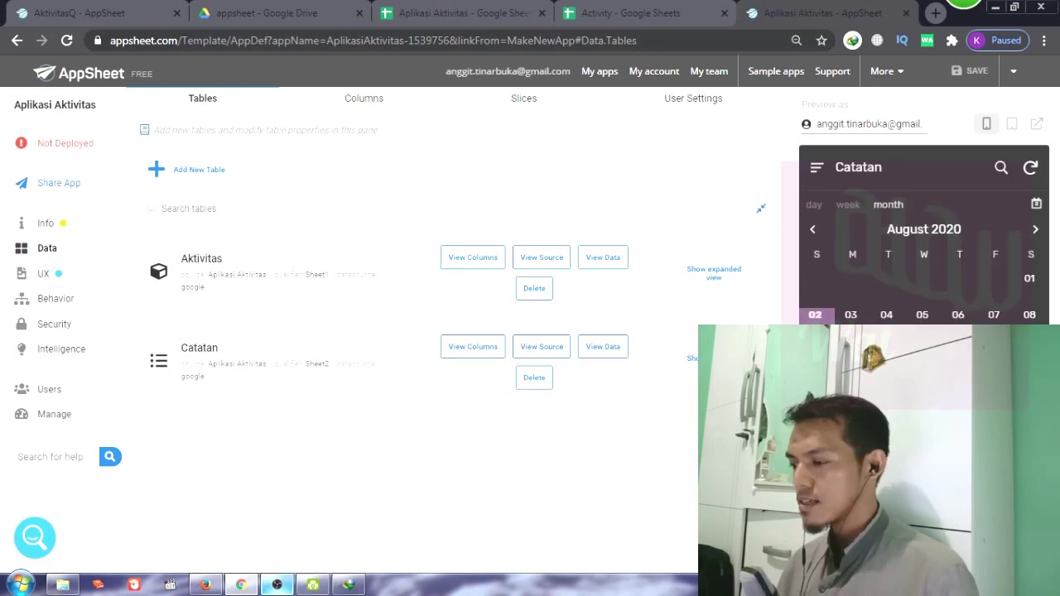
left_click(1020, 505)
left_click(817, 170)
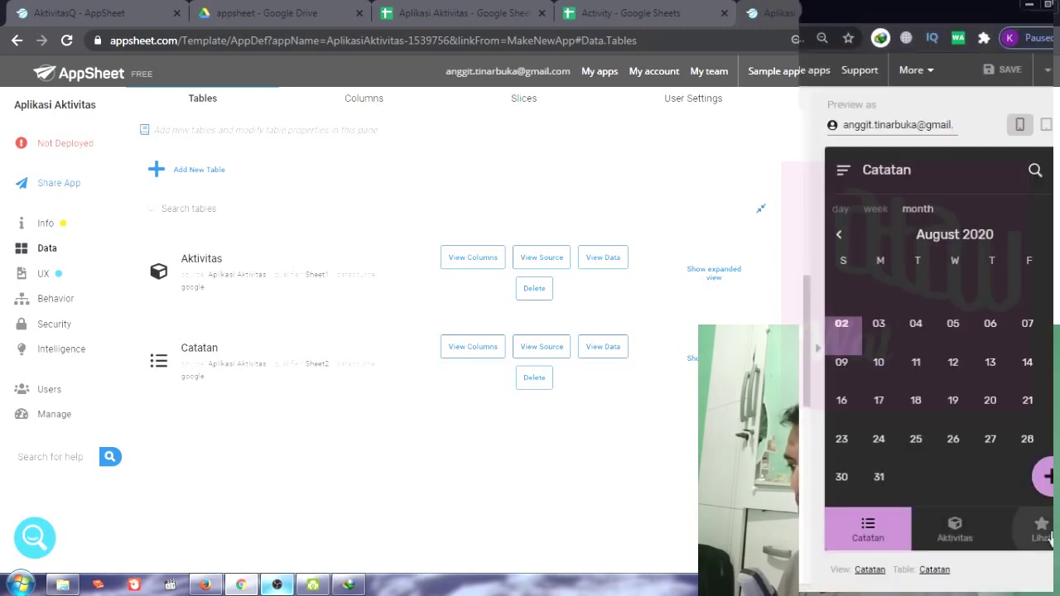
left_click(1045, 534)
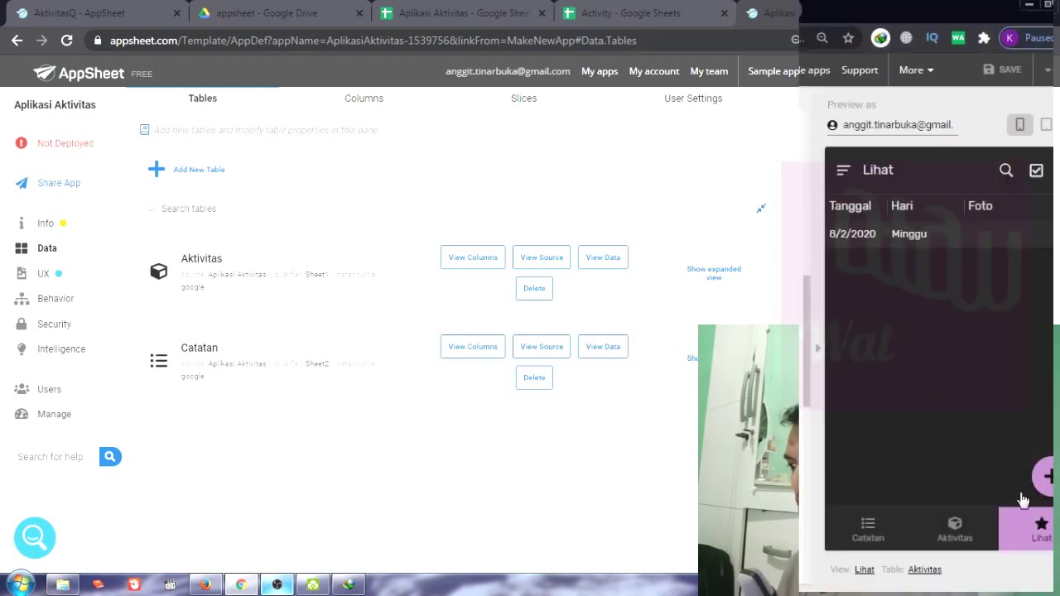
left_click(947, 240)
scroll(934, 409, "down", 2)
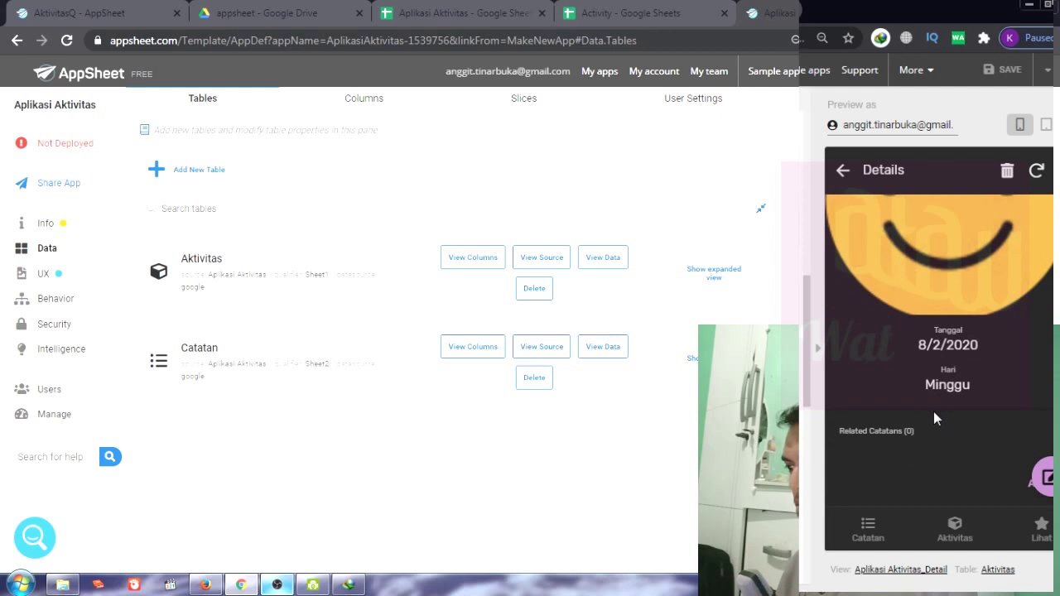
scroll(933, 412, "up", 1)
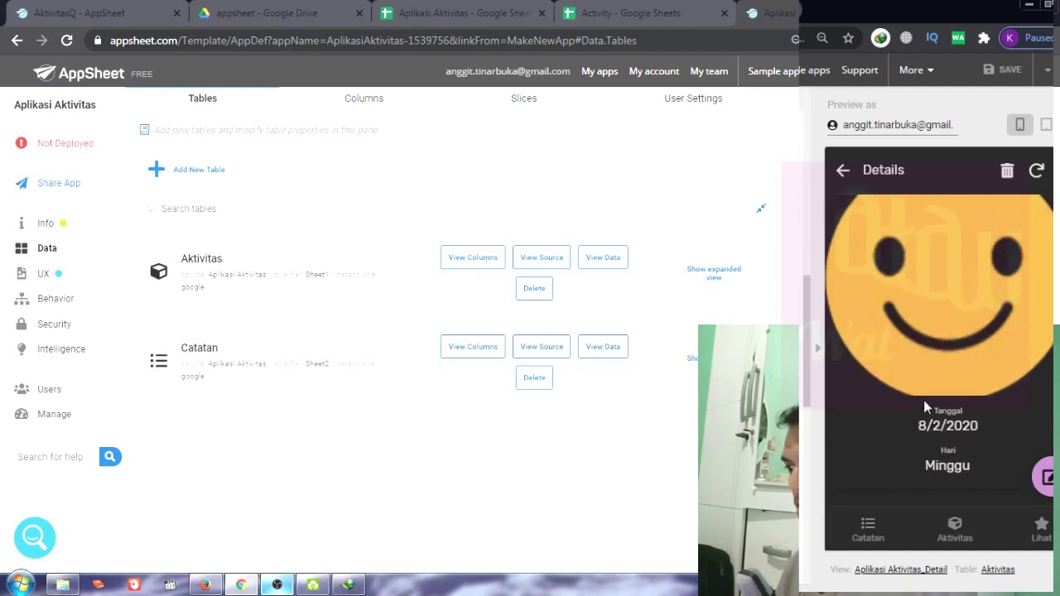
scroll(917, 397, "down", 1)
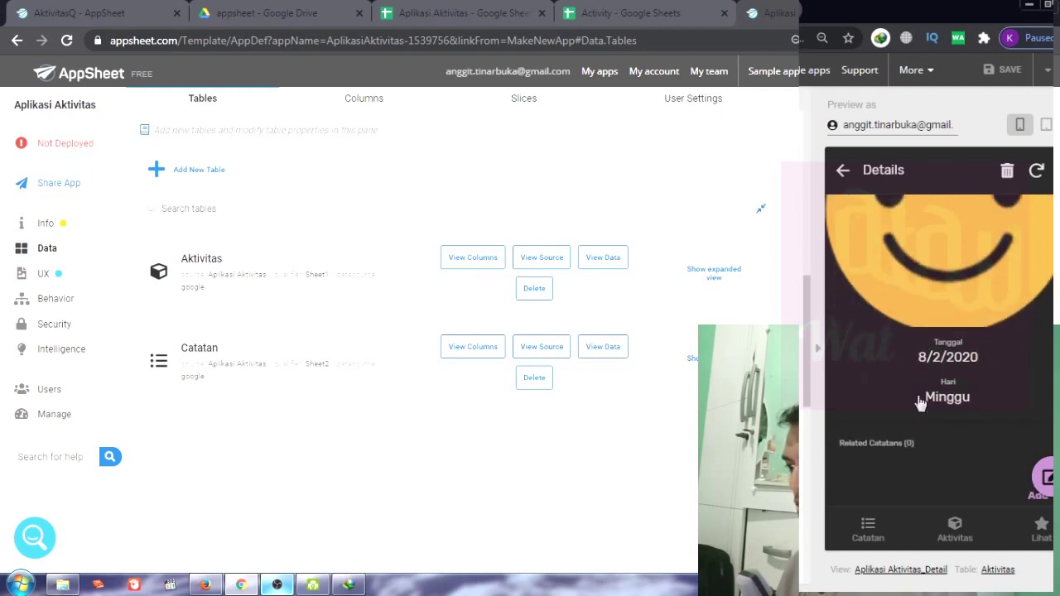
- Try the Fit image style on the Aplikasi Aktivitas_Detail reference view, set it to Background, and save the app
left_click(63, 274)
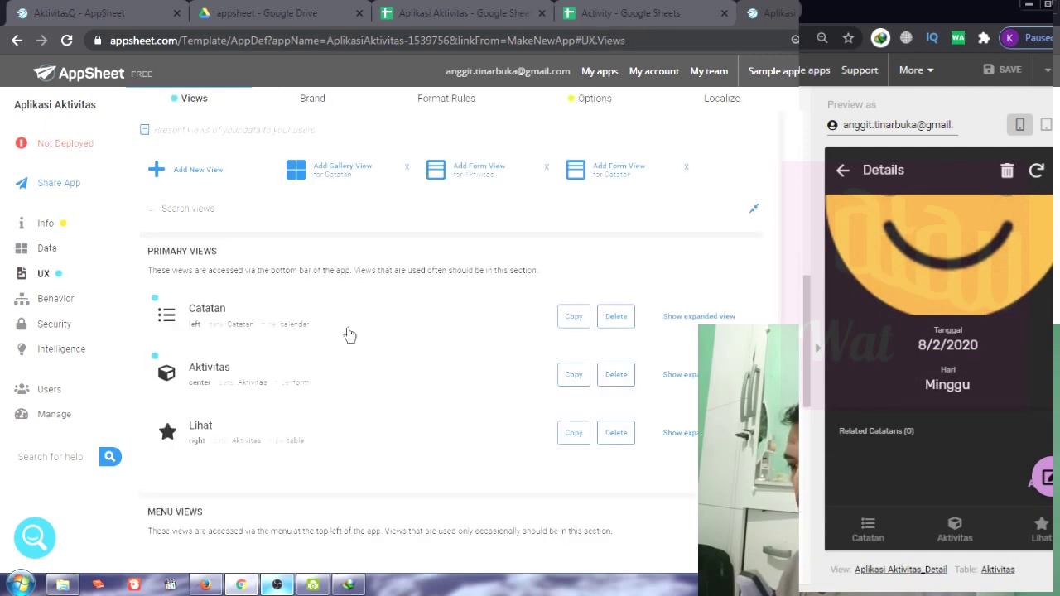
scroll(383, 352, "down", 1)
scroll(384, 352, "down", 2)
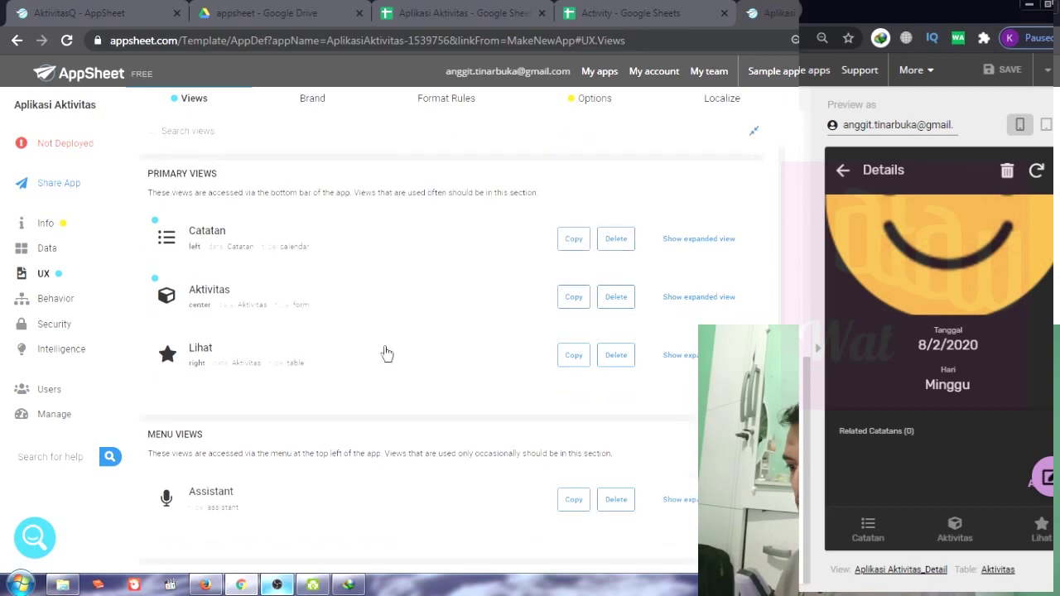
scroll(386, 352, "down", 2)
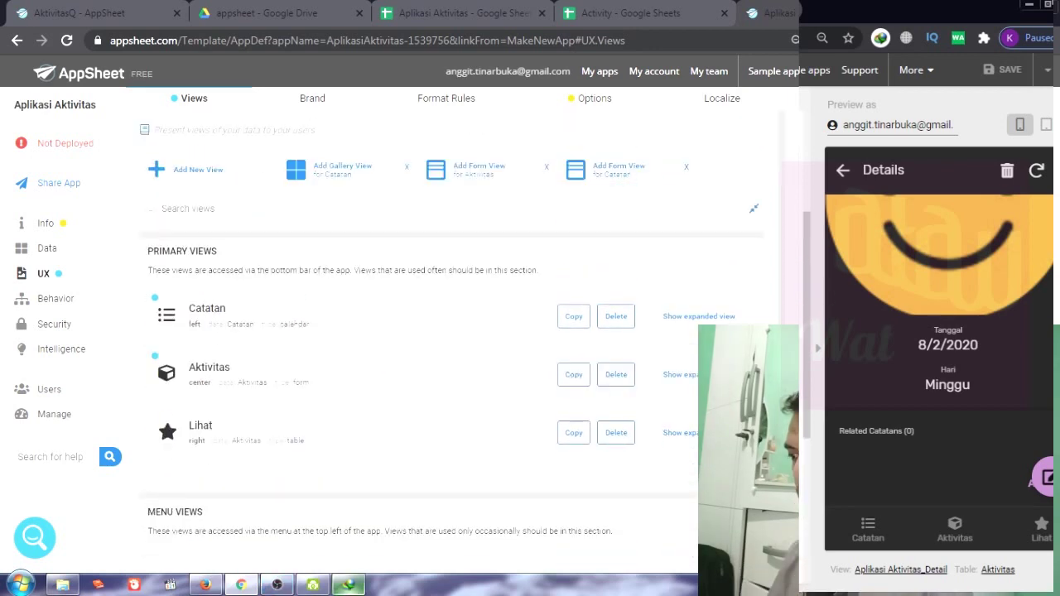
scroll(373, 332, "down", 5)
scroll(372, 334, "down", 2)
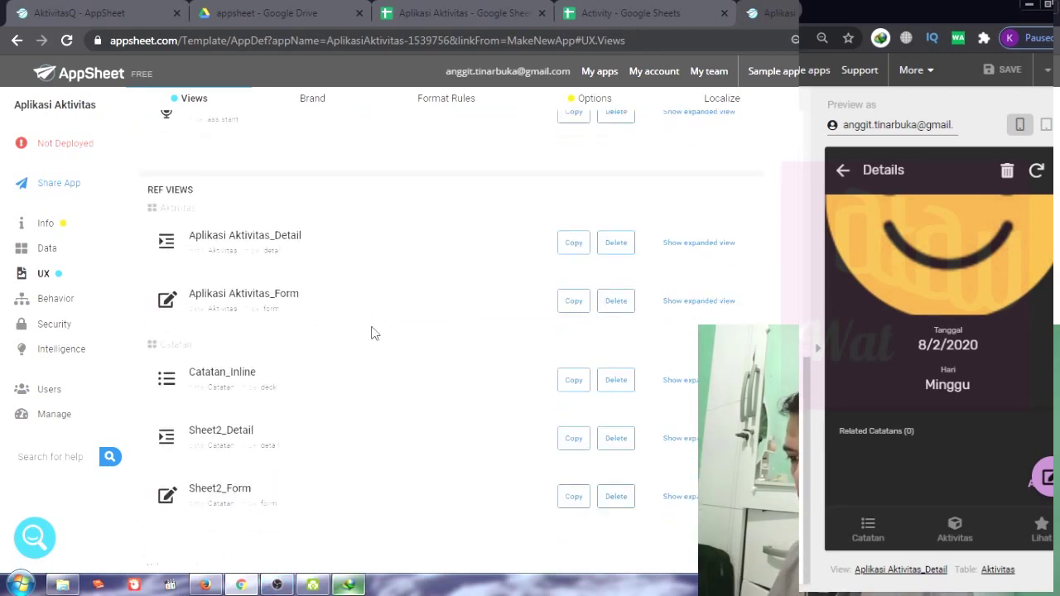
scroll(376, 331, "down", 1)
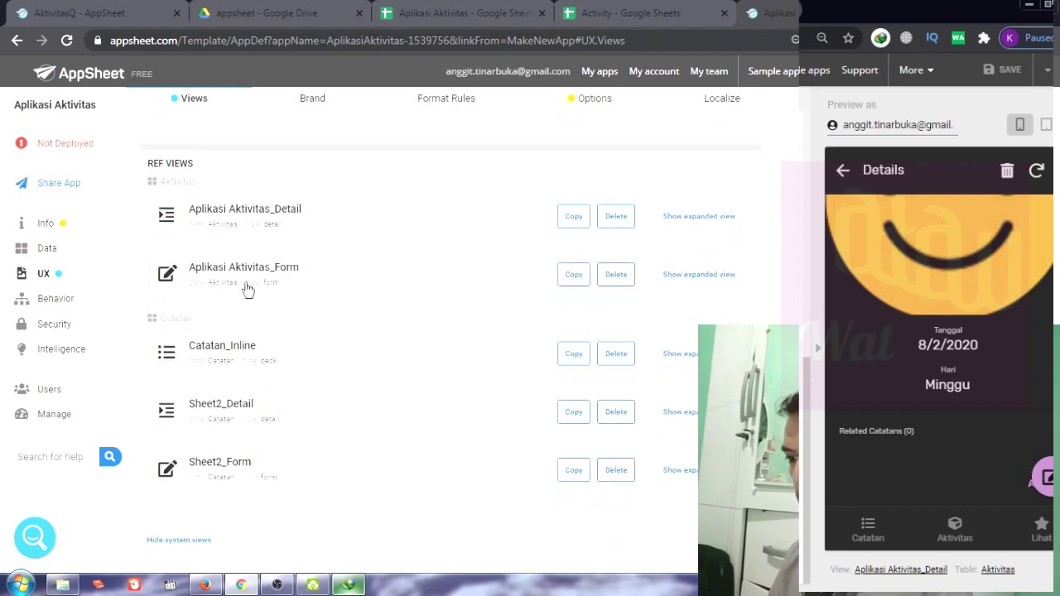
left_click(319, 231)
scroll(361, 265, "down", 4)
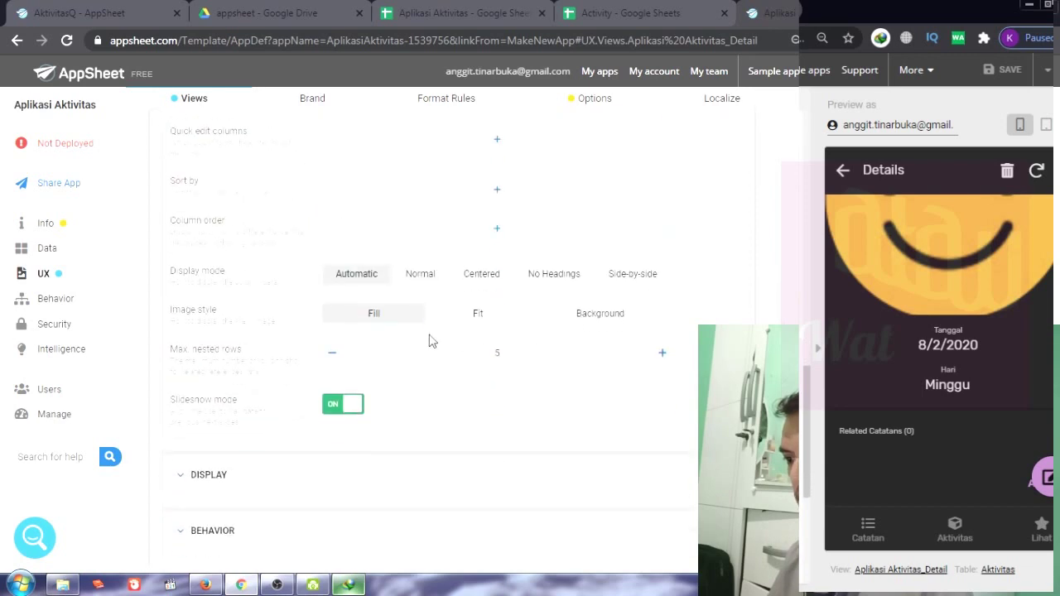
left_click(472, 320)
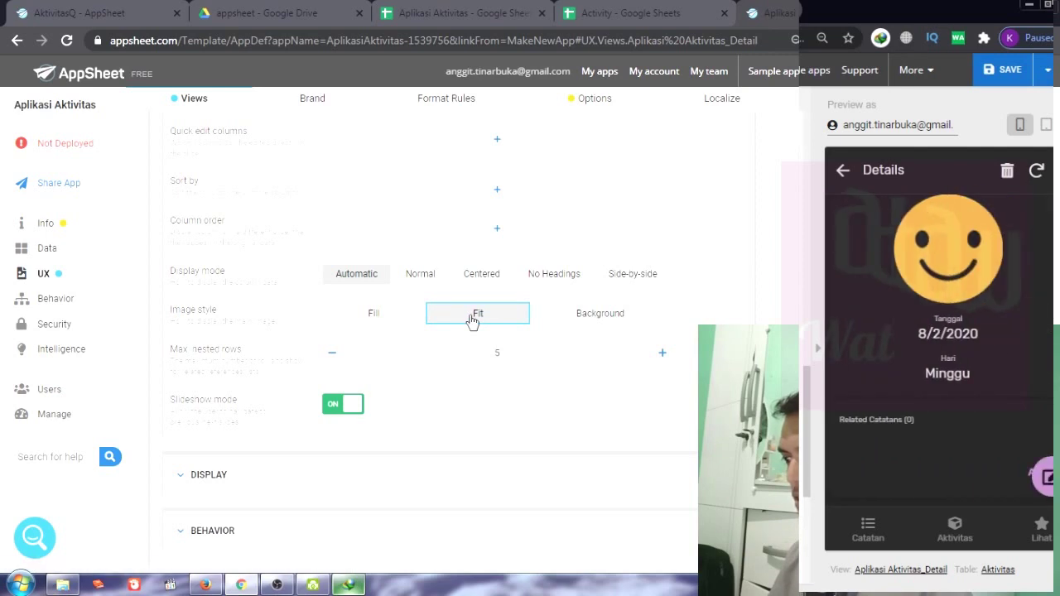
left_click(607, 327)
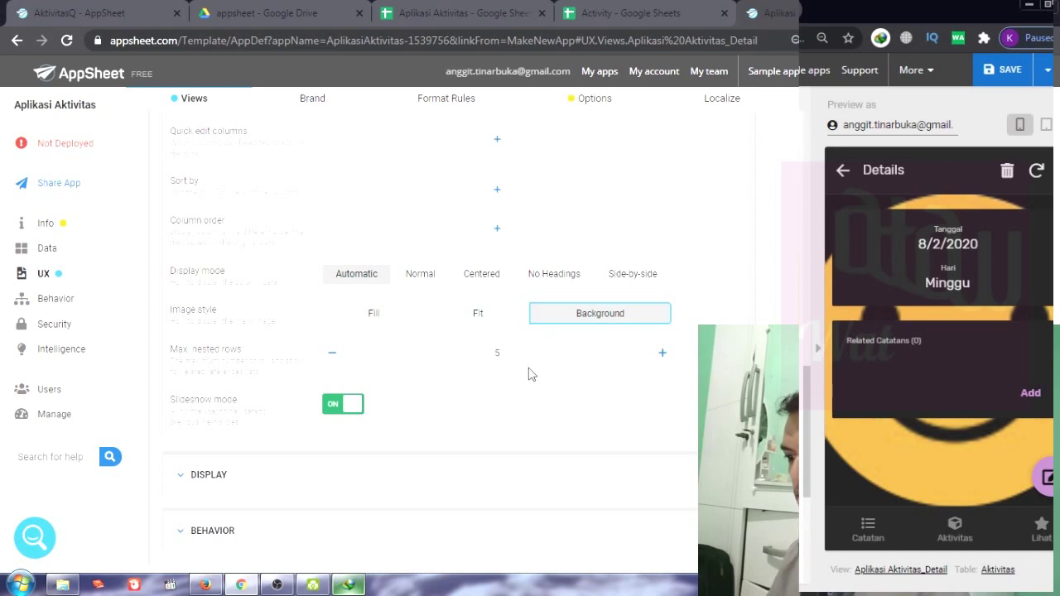
scroll(529, 374, "up", 3)
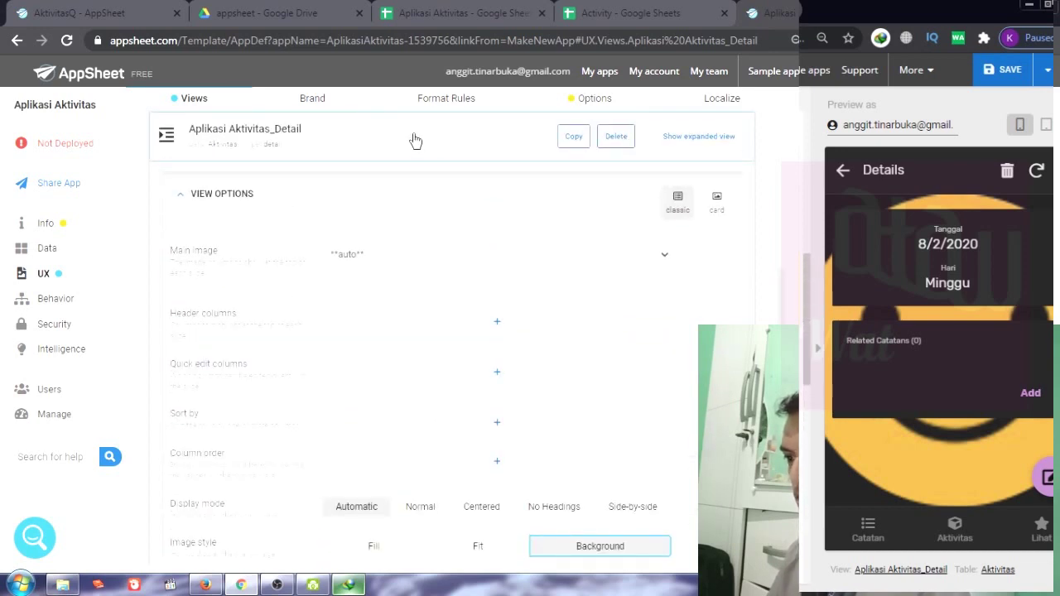
left_click(414, 141)
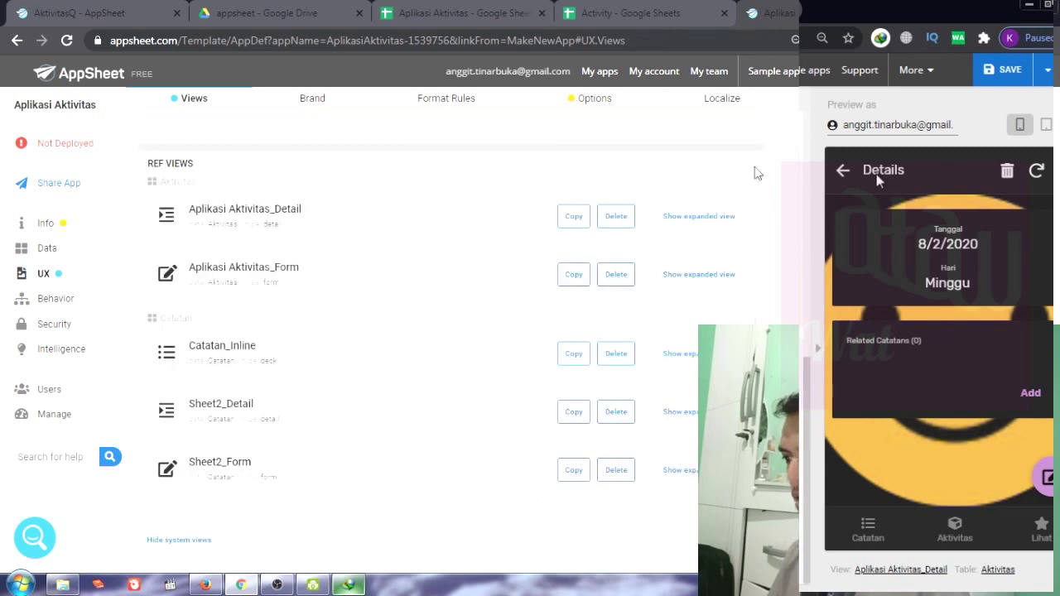
left_click(994, 71)
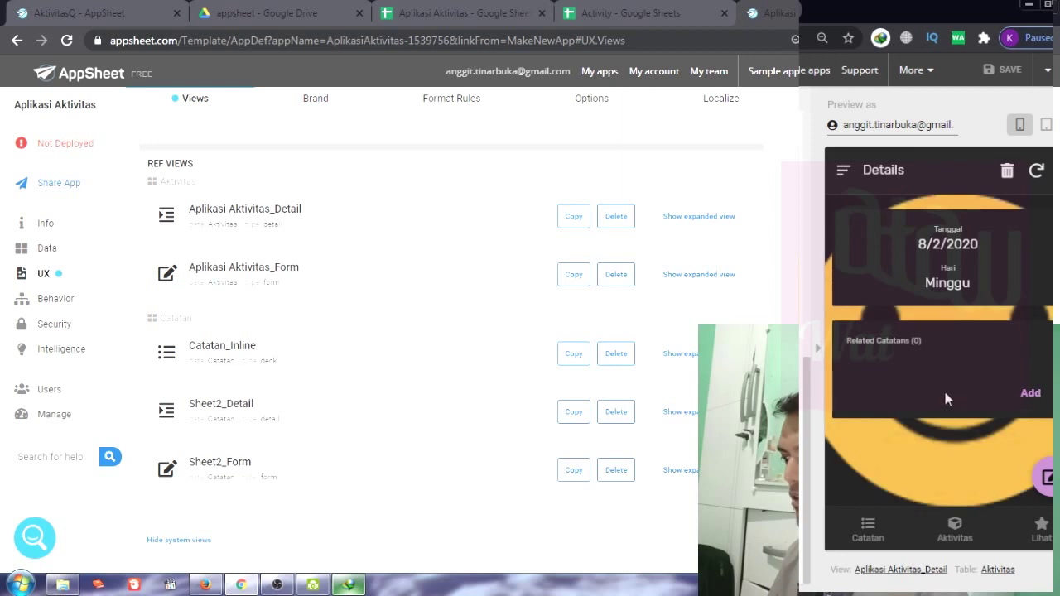
- Add a related Catatan to the 8/2/2020 record in the preview with Hari Minggu, Jam 06:00:00 AM and Aktivitas "Olahraga", and save it
left_click(1030, 393)
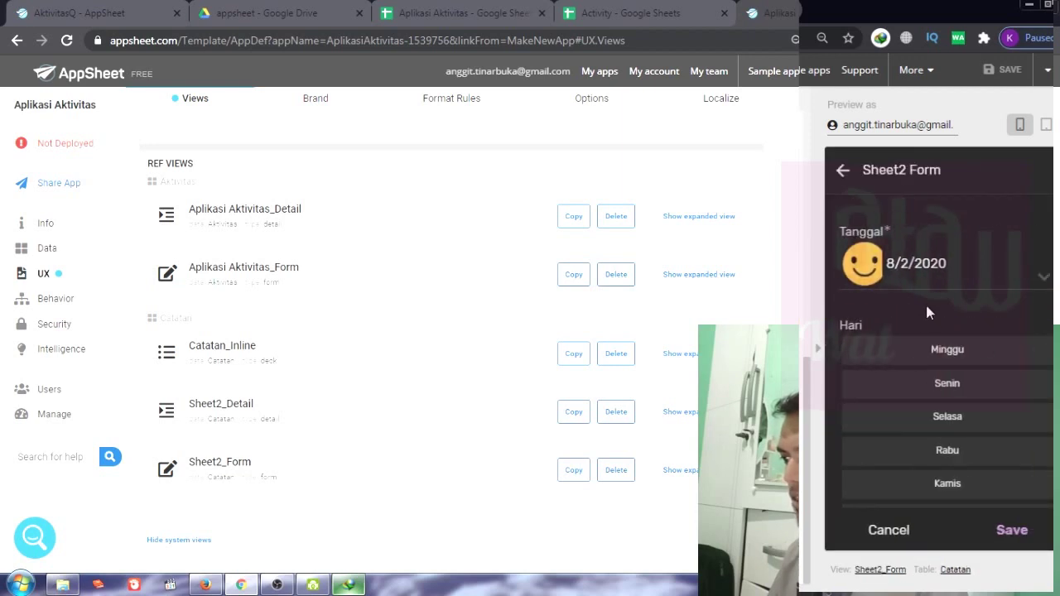
left_click(942, 353)
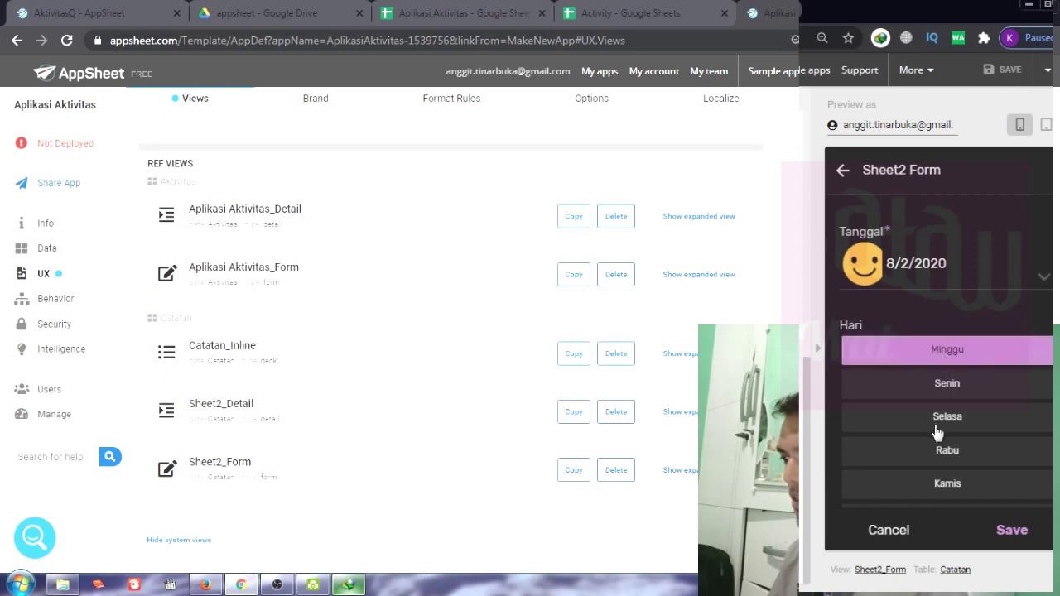
scroll(937, 431, "down", 3)
left_click(856, 385)
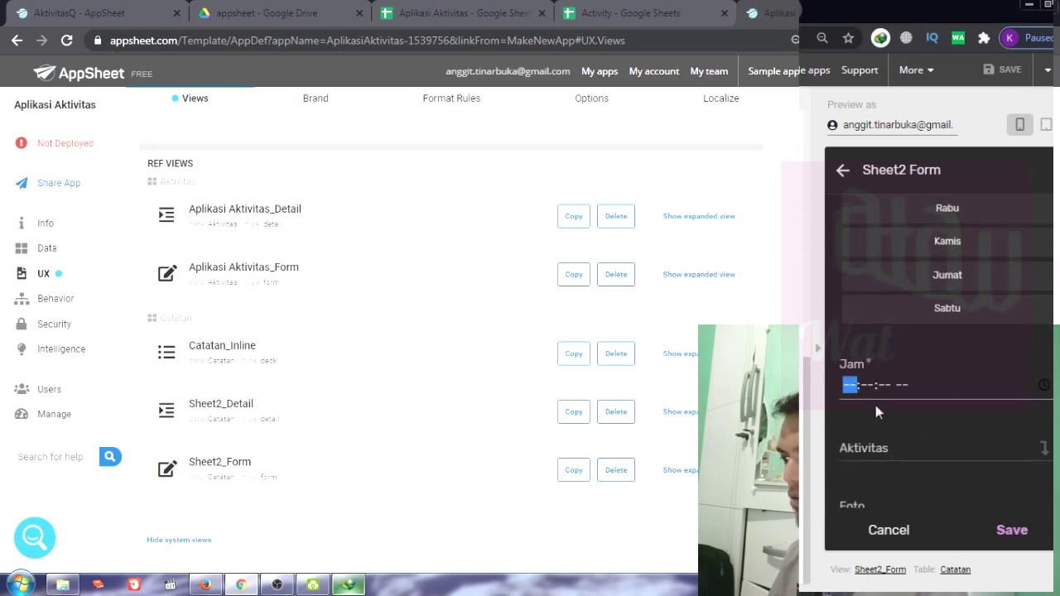
type("06:26:54 AM")
key("Down")
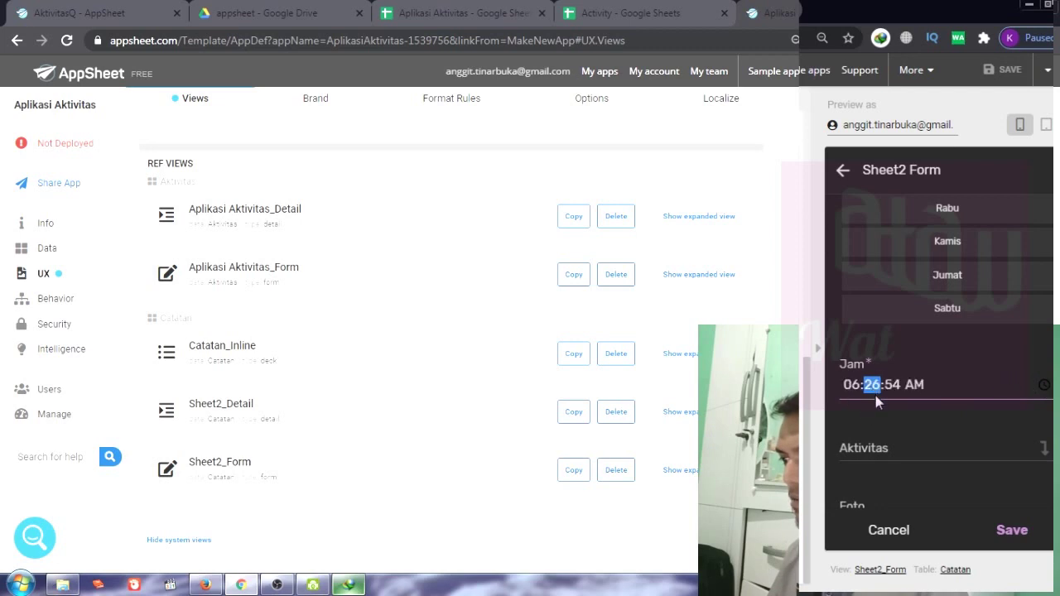
type("00:00")
key("Tab")
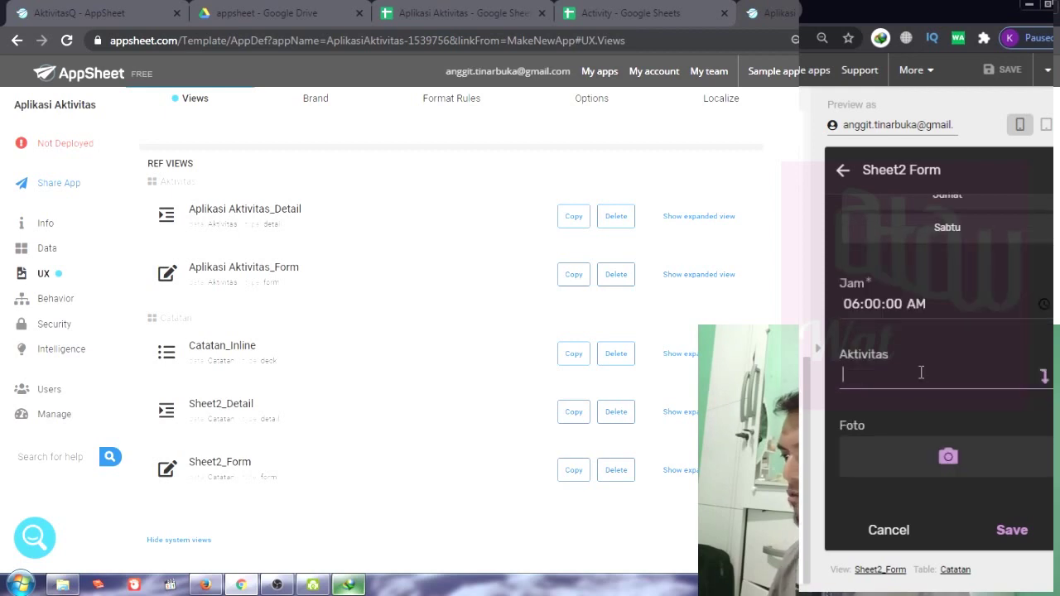
type("Olahraga")
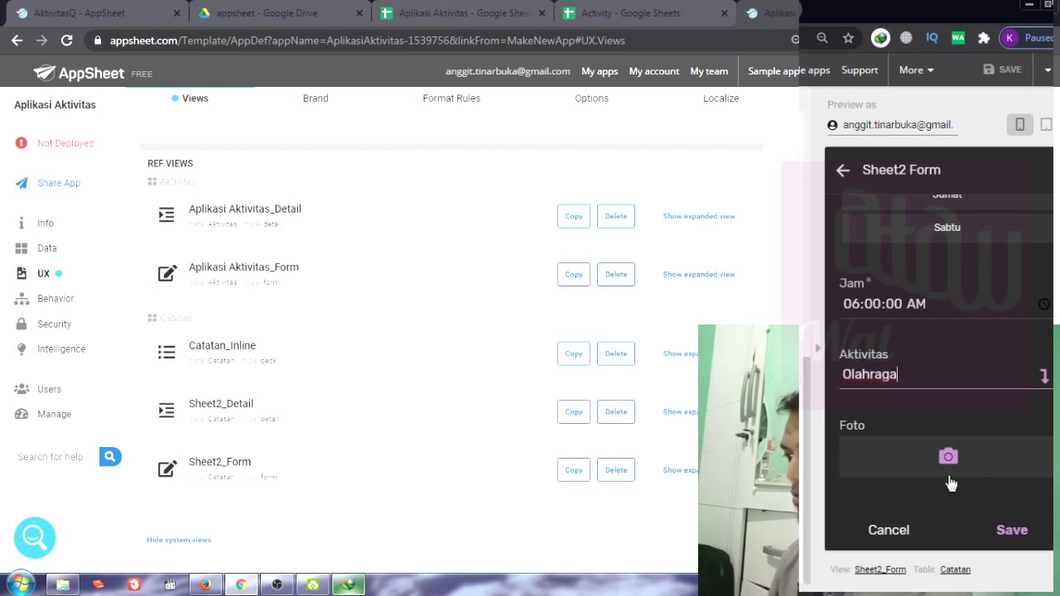
scroll(950, 481, "down", 1)
left_click(1005, 533)
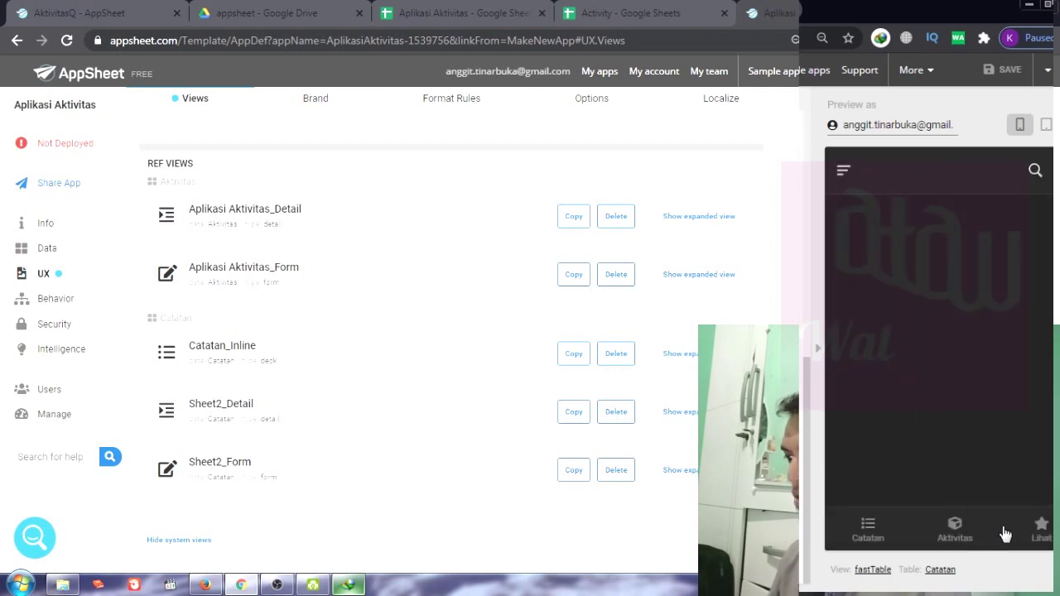
- Reopen the 8/2/2020 record from the Lihat view and look at the details of its related Olahraga entry
left_click(1042, 522)
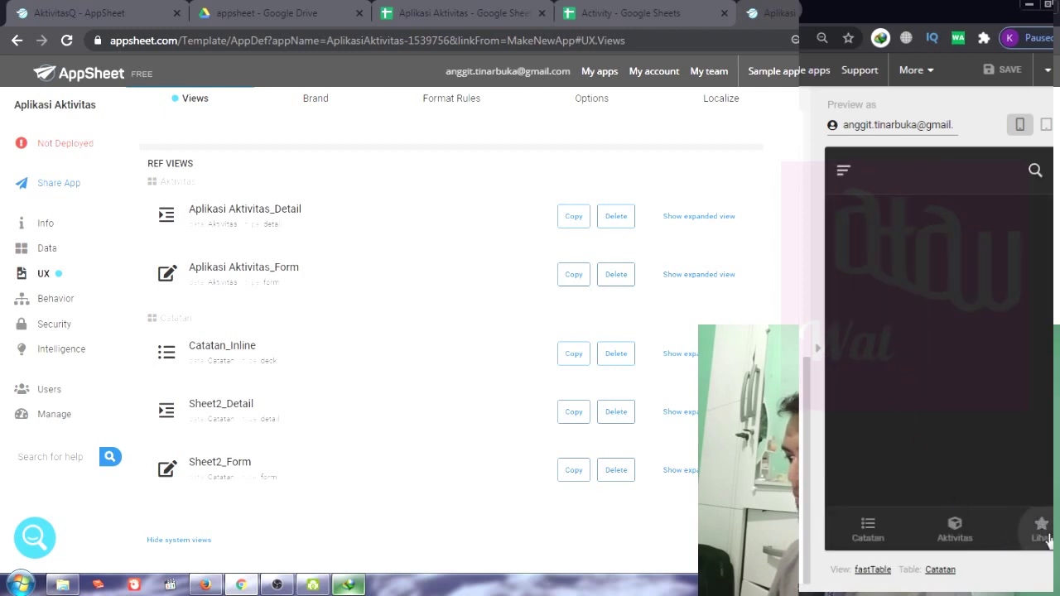
left_click(916, 239)
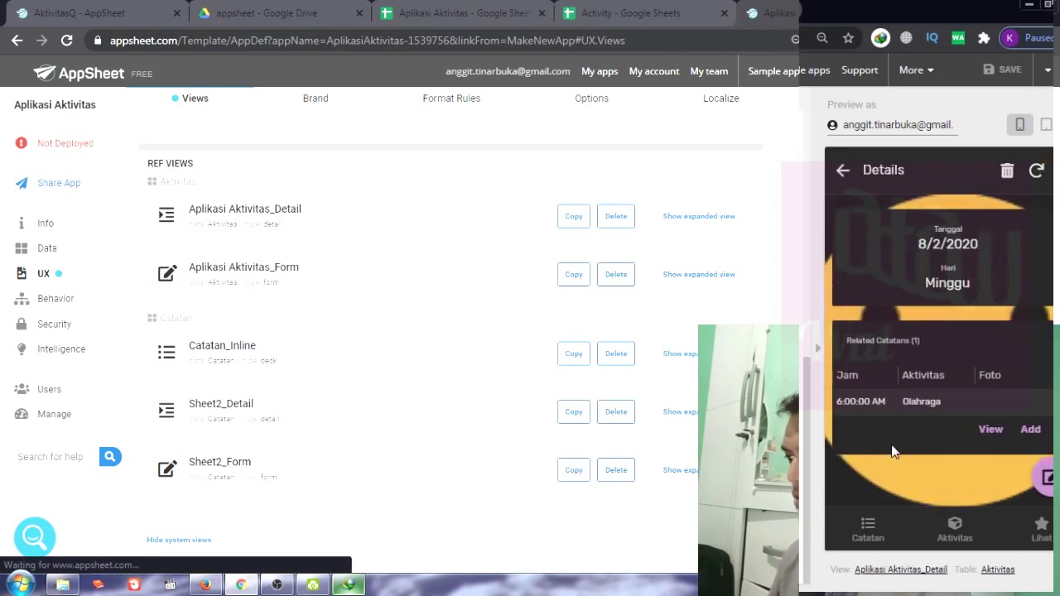
left_click(929, 414)
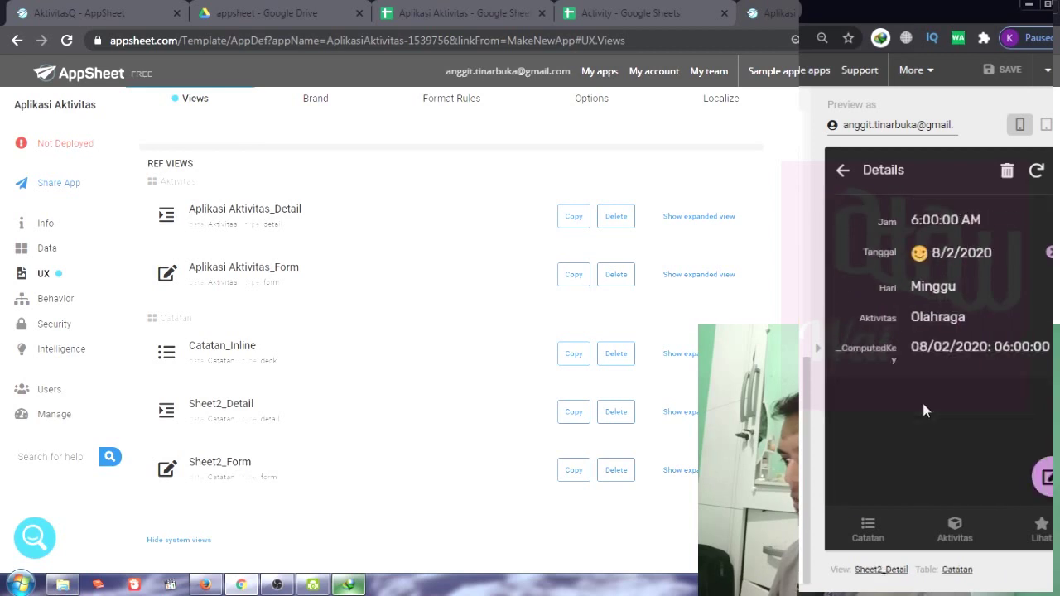
left_click(846, 173)
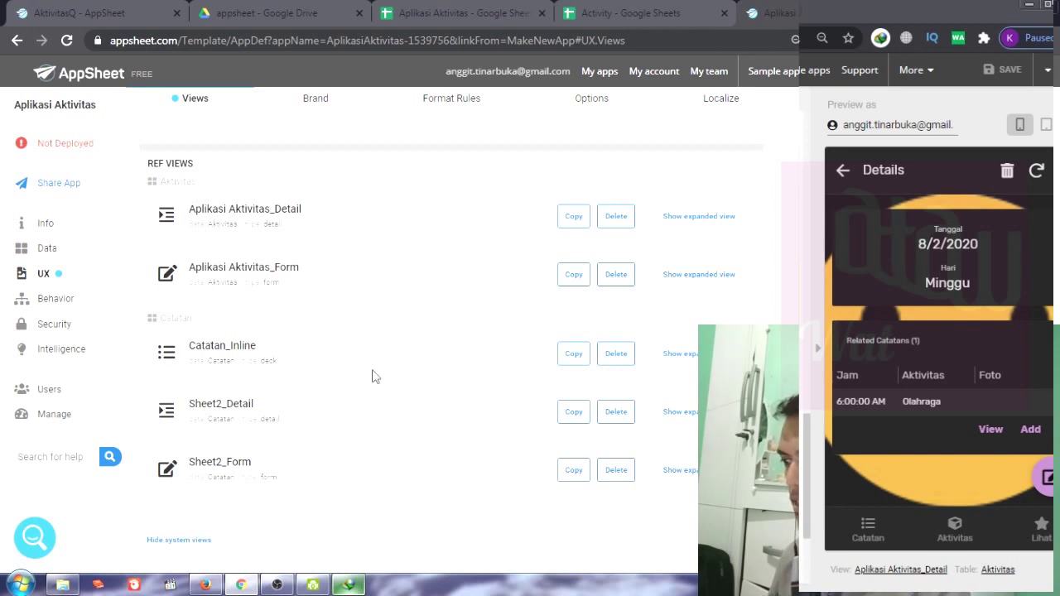
- Change the Catatan_Inline reference view's type to table and look through its view options
left_click(205, 357)
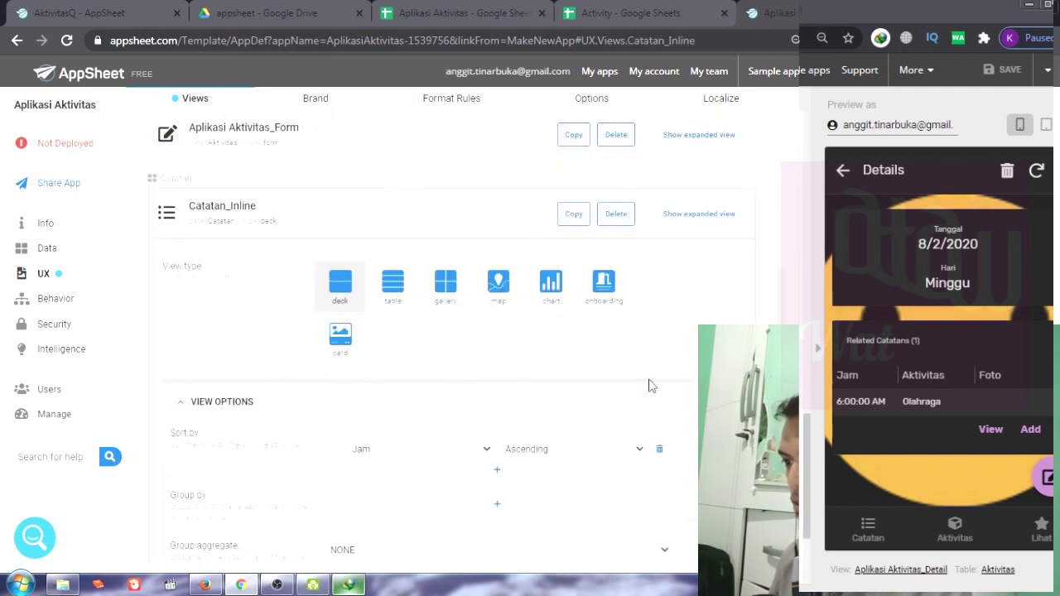
left_click(394, 284)
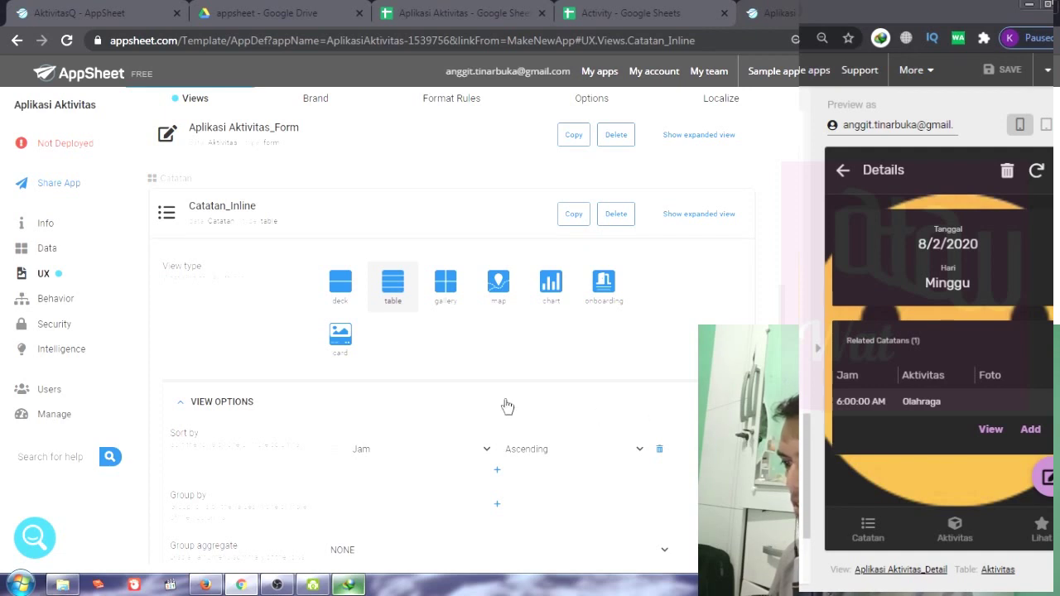
scroll(505, 405, "down", 1)
scroll(505, 405, "down", 1)
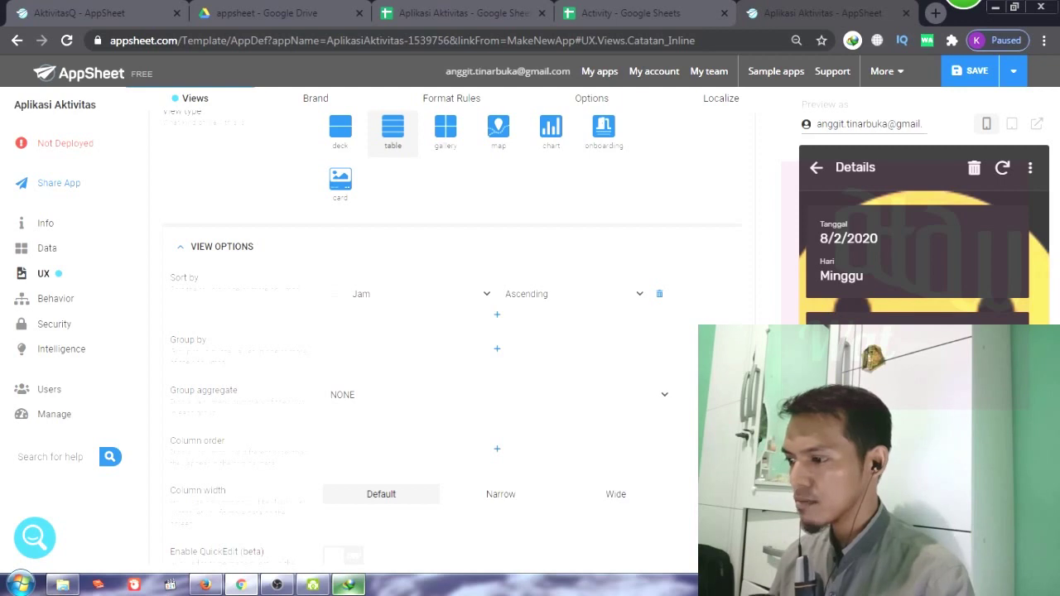
scroll(450, 416, "down", 2)
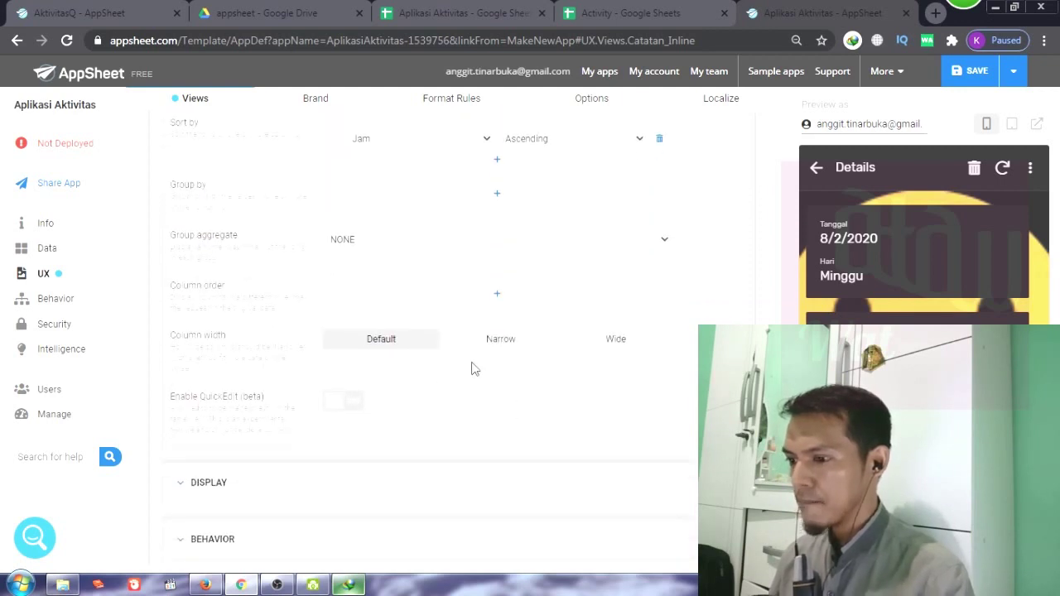
- Set the column order of the Catatan_Inline view to Jam, Aktivitas and Foto
left_click(502, 302)
left_click(483, 277)
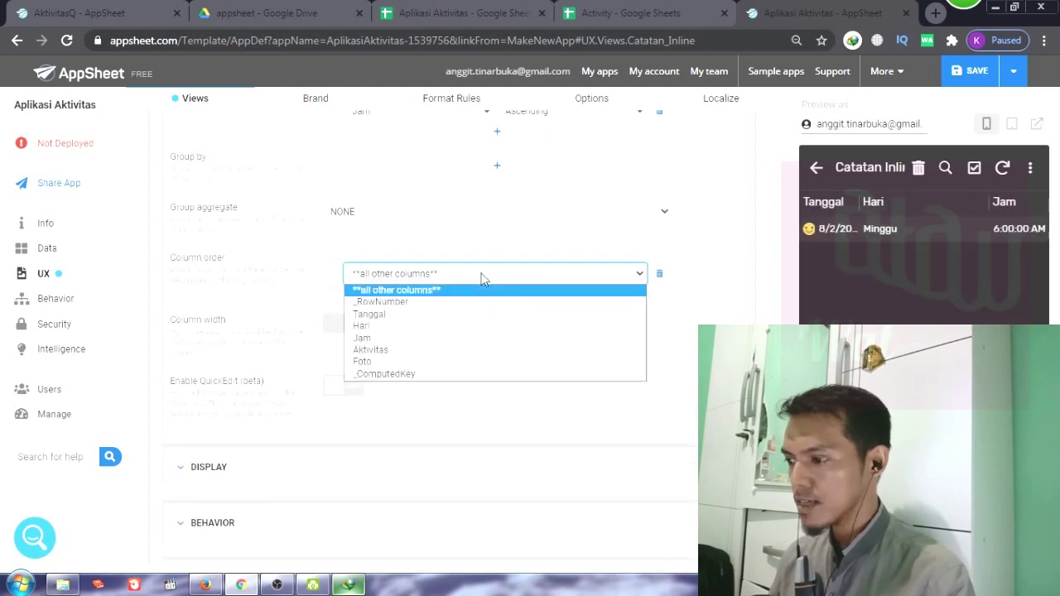
left_click(459, 340)
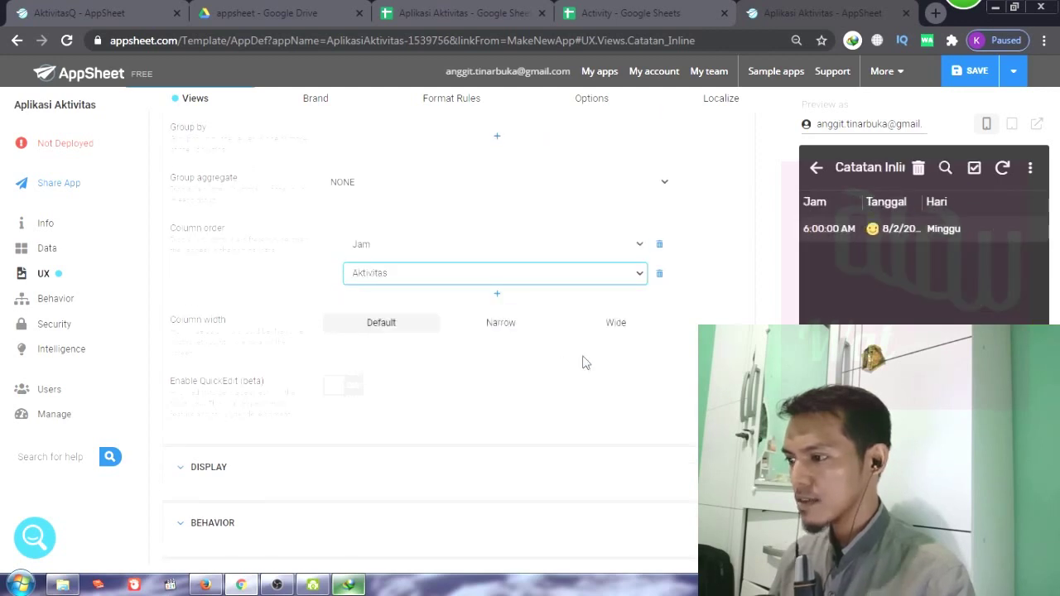
left_click(498, 298)
left_click(433, 279)
left_click(418, 338)
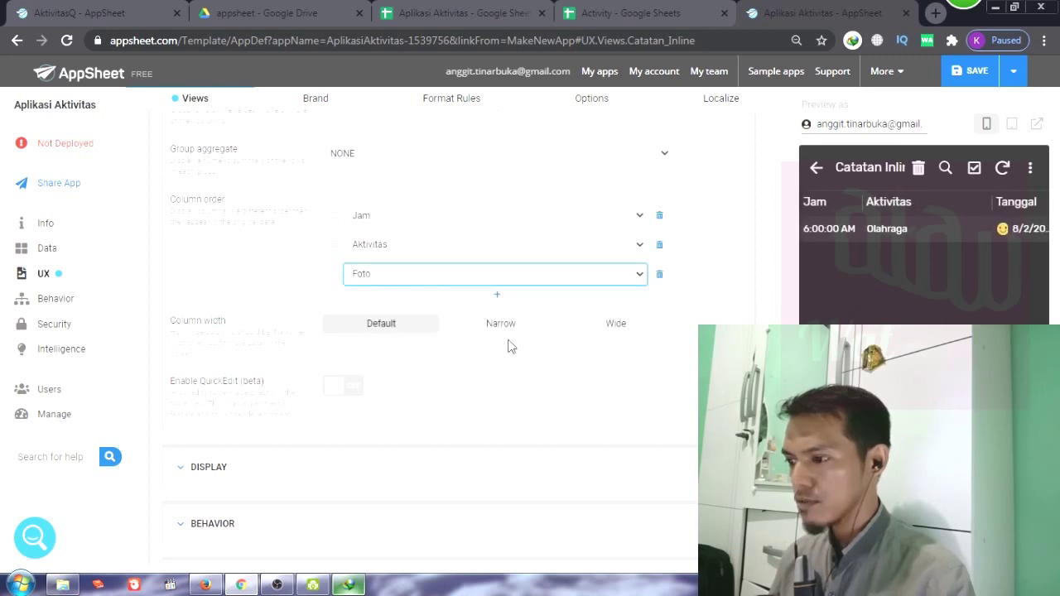
- Set the Catatan_Inline column width to Narrow, save the app, and check the 8/2/2020 record's details in the preview
left_click(501, 329)
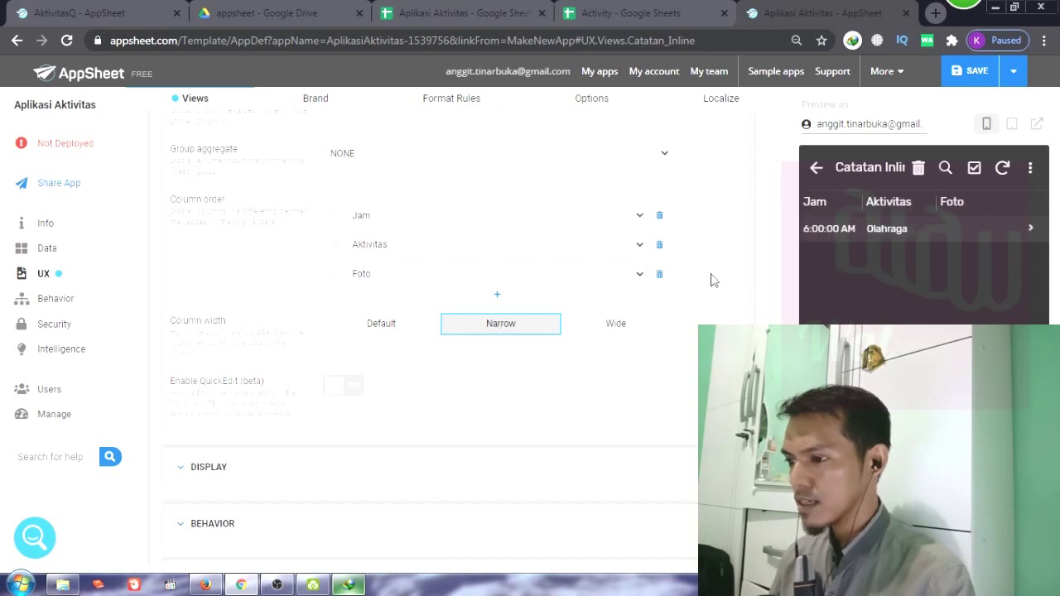
left_click(965, 71)
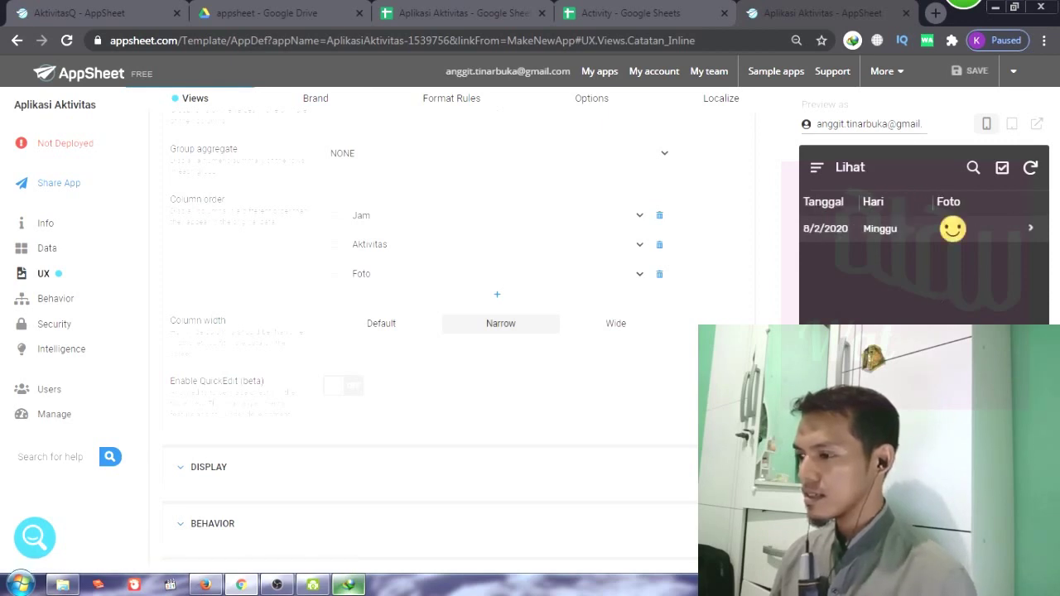
left_click(903, 237)
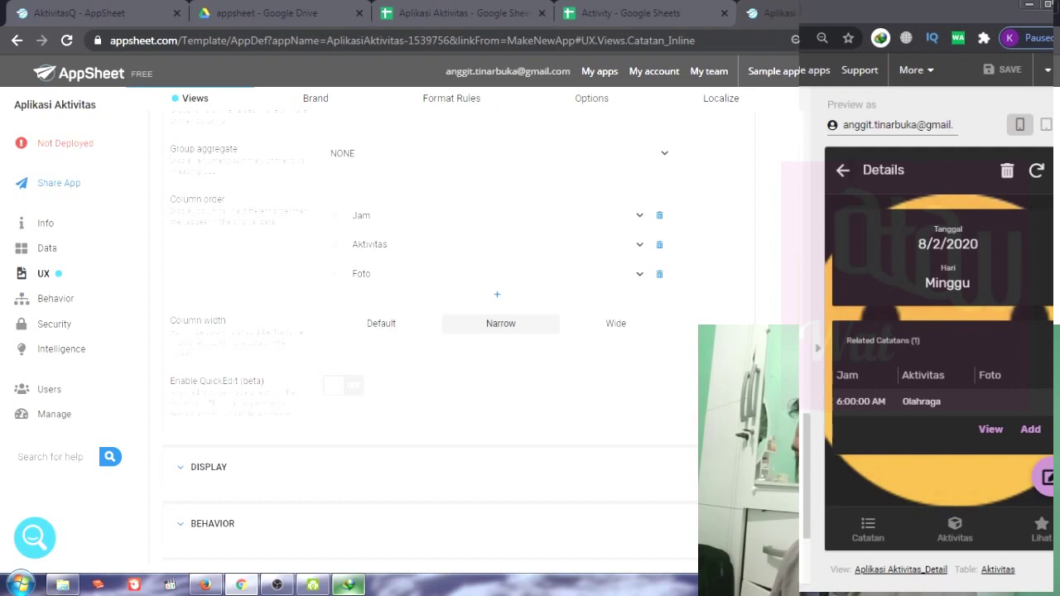
left_click(841, 171)
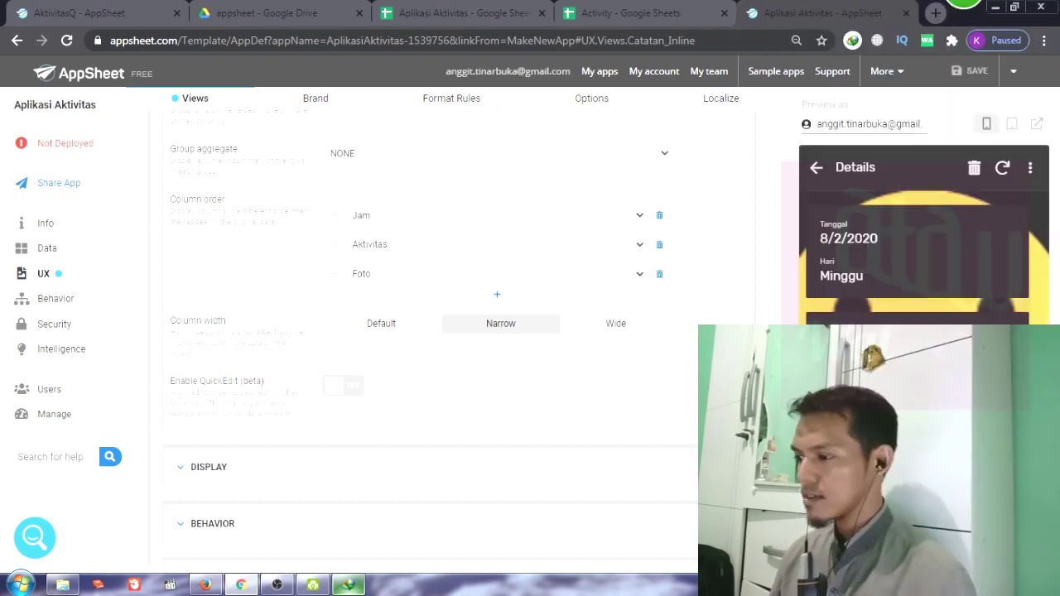
- Set the Display mode of the Aplikasi Aktivitas_Detail reference view to Centered and save the app
scroll(554, 303, "up", 3)
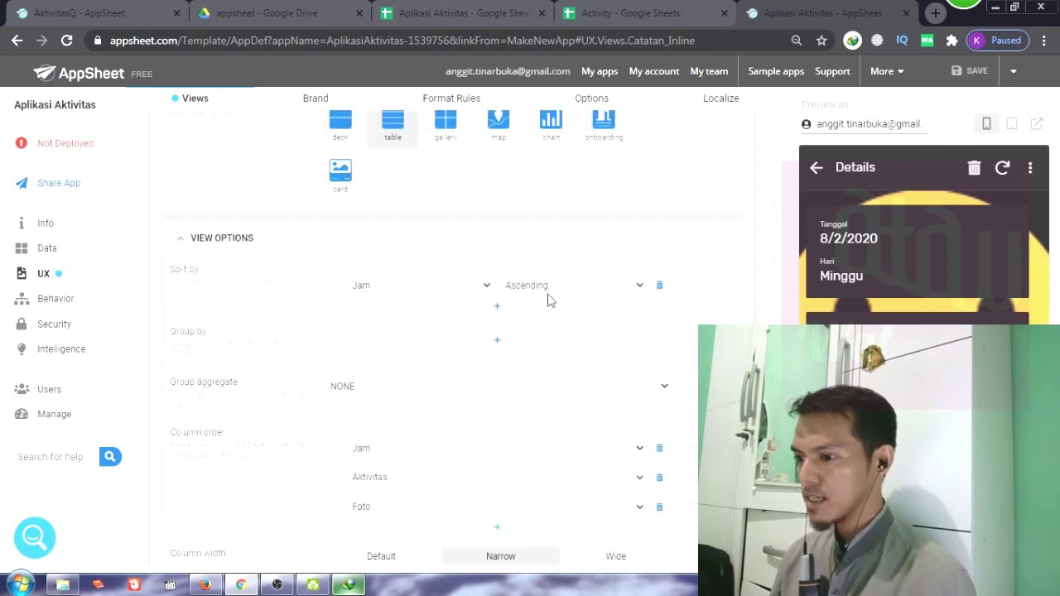
scroll(389, 252, "up", 4)
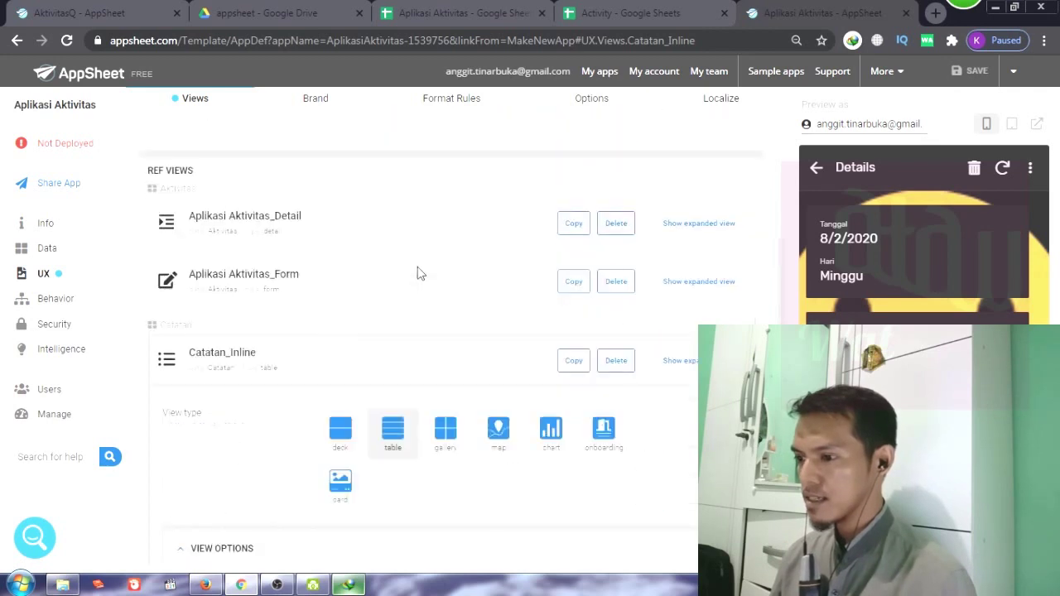
left_click(303, 359)
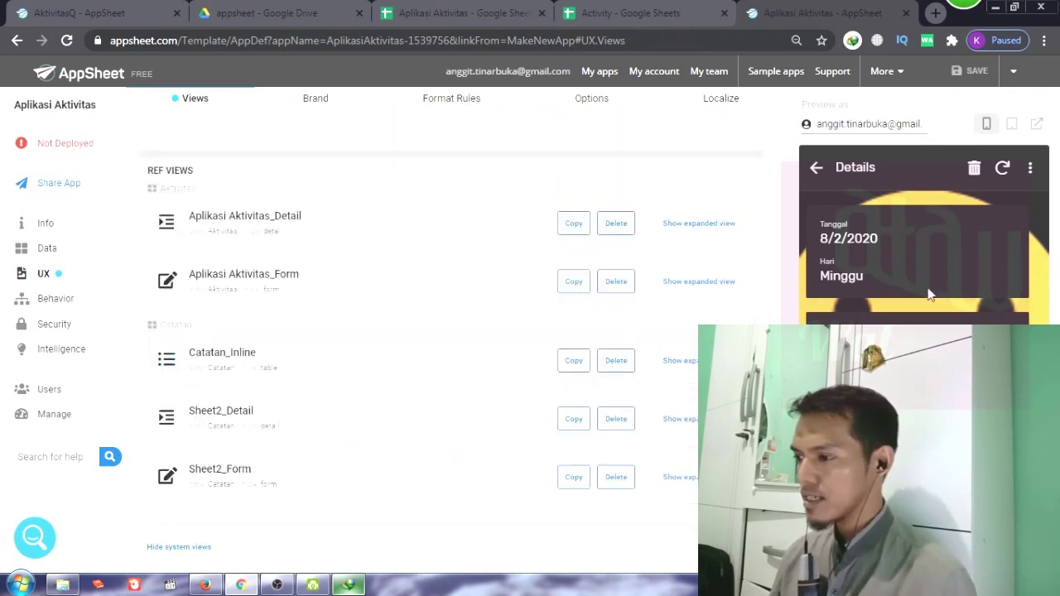
scroll(344, 299, "up", 2)
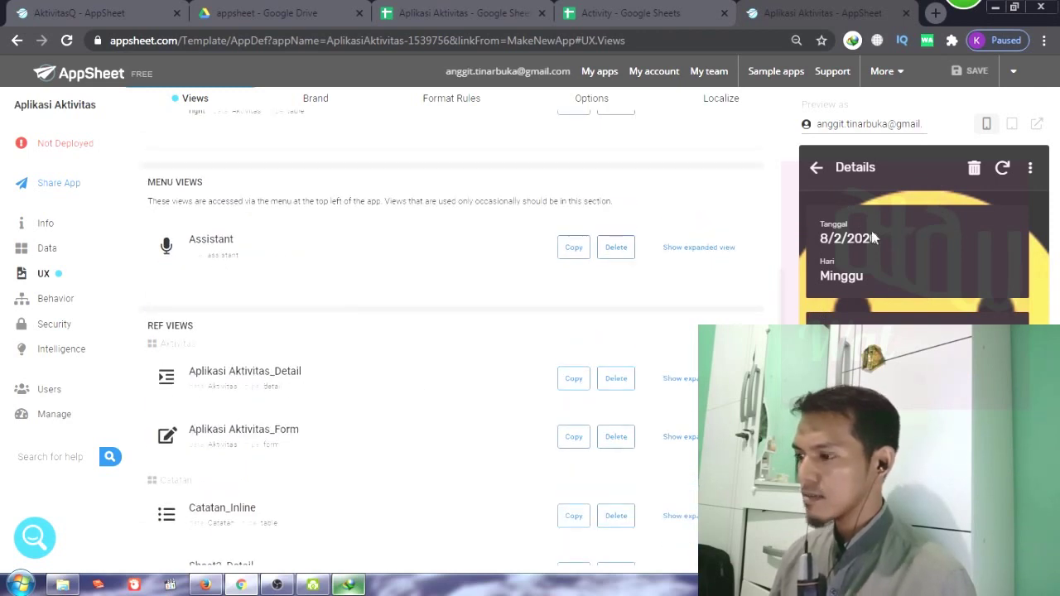
left_click(348, 381)
scroll(352, 382, "down", 5)
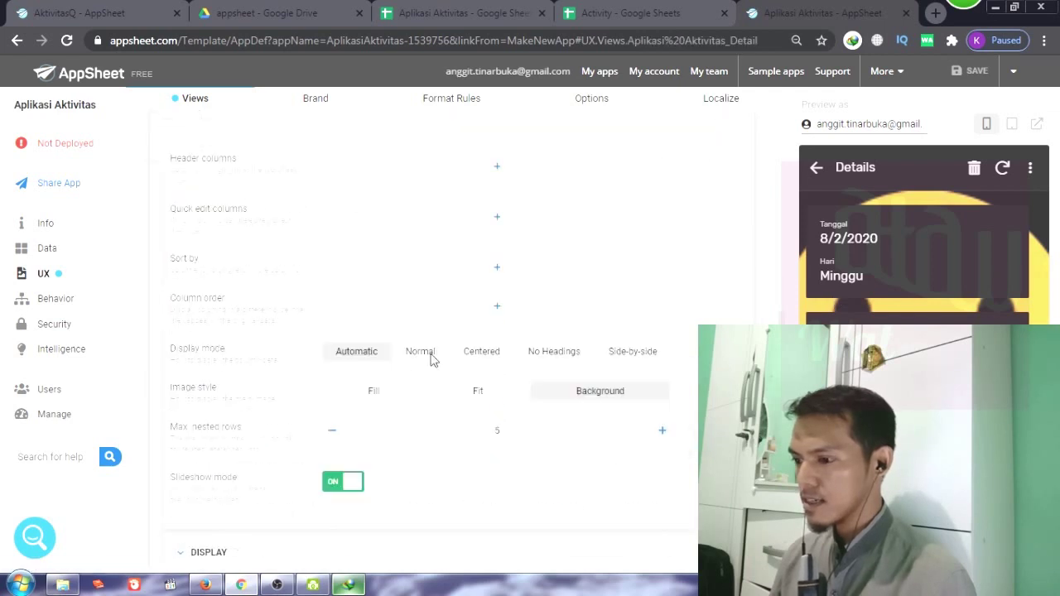
left_click(480, 352)
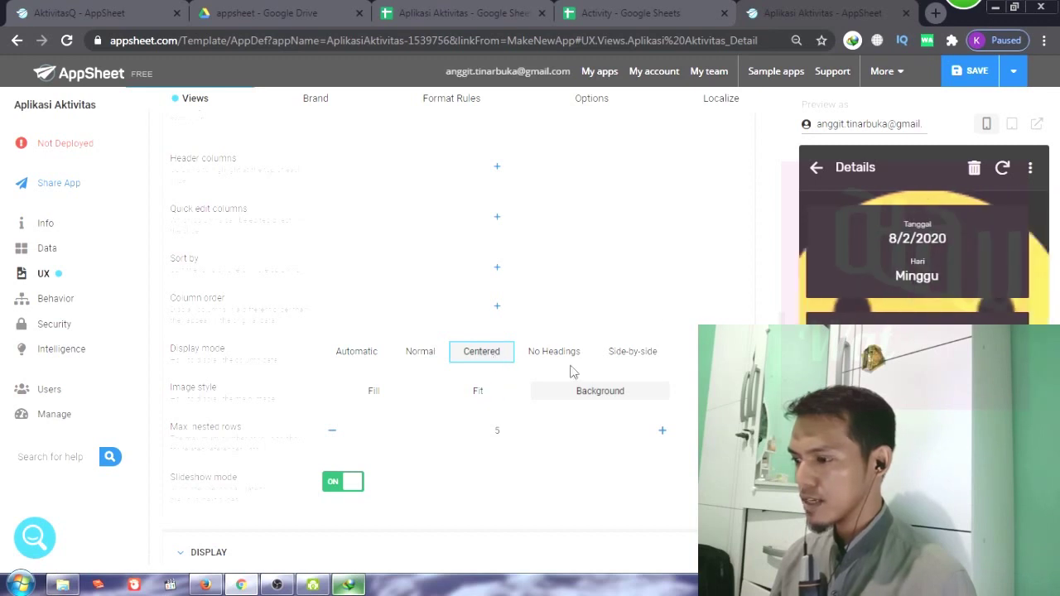
left_click(945, 82)
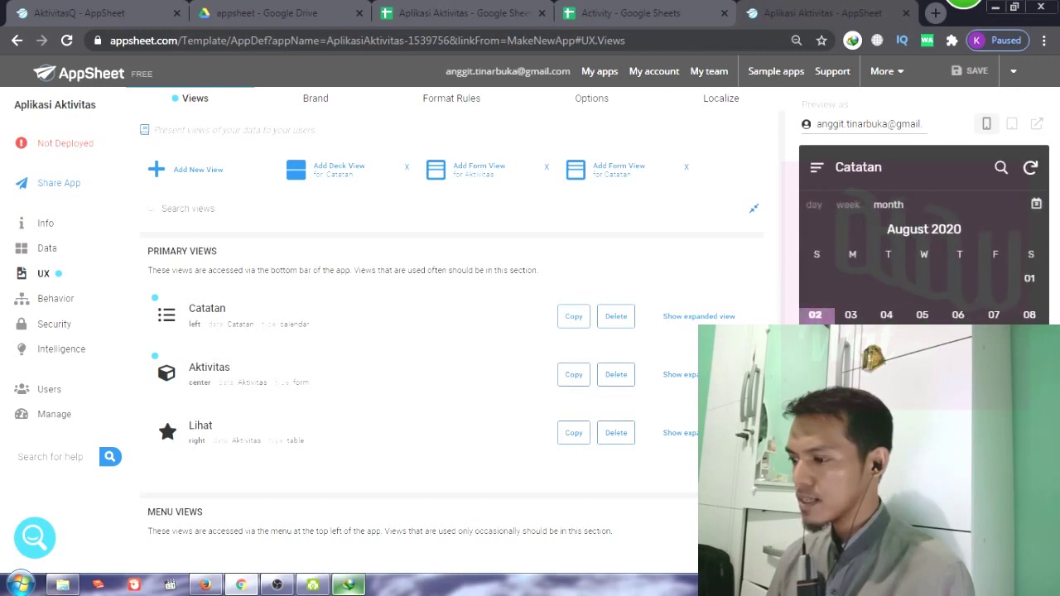
- Look through the Catatan calendar in the preview in its day and month layouts, including the schedule for Sunday, August 2
left_click(814, 207)
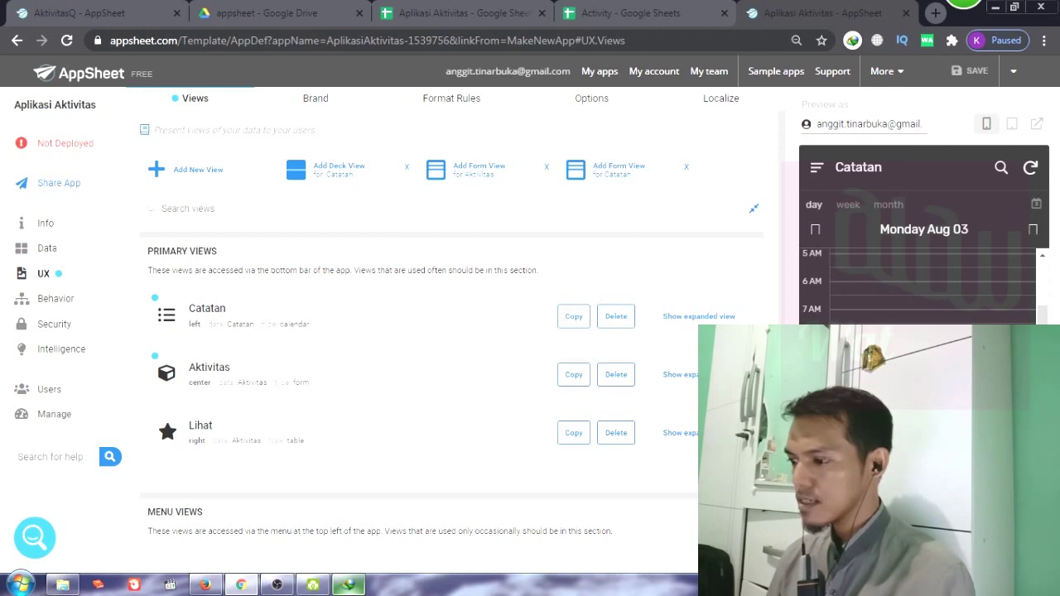
left_click(843, 528)
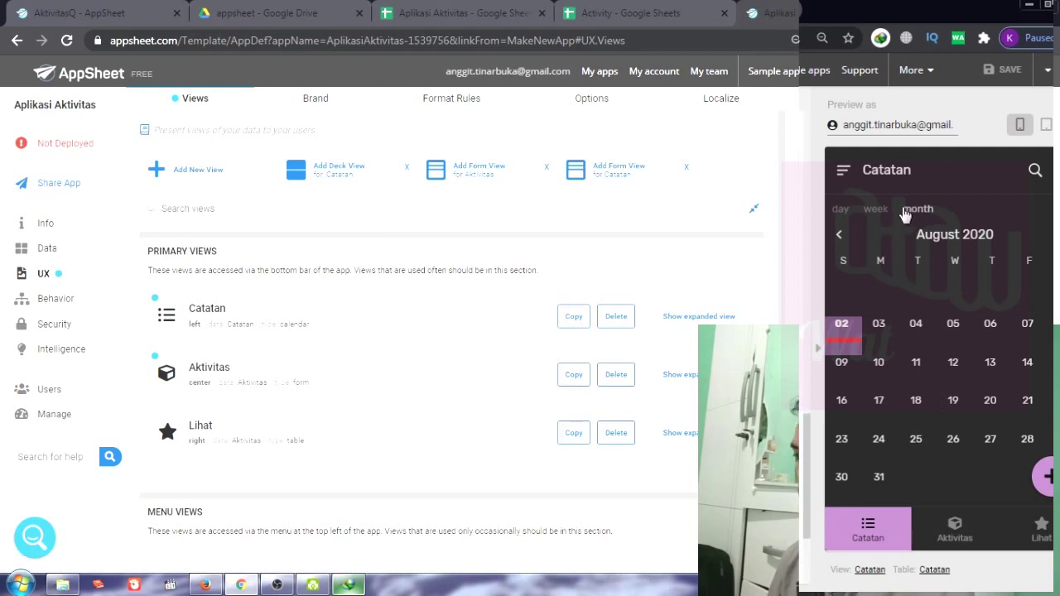
left_click(844, 333)
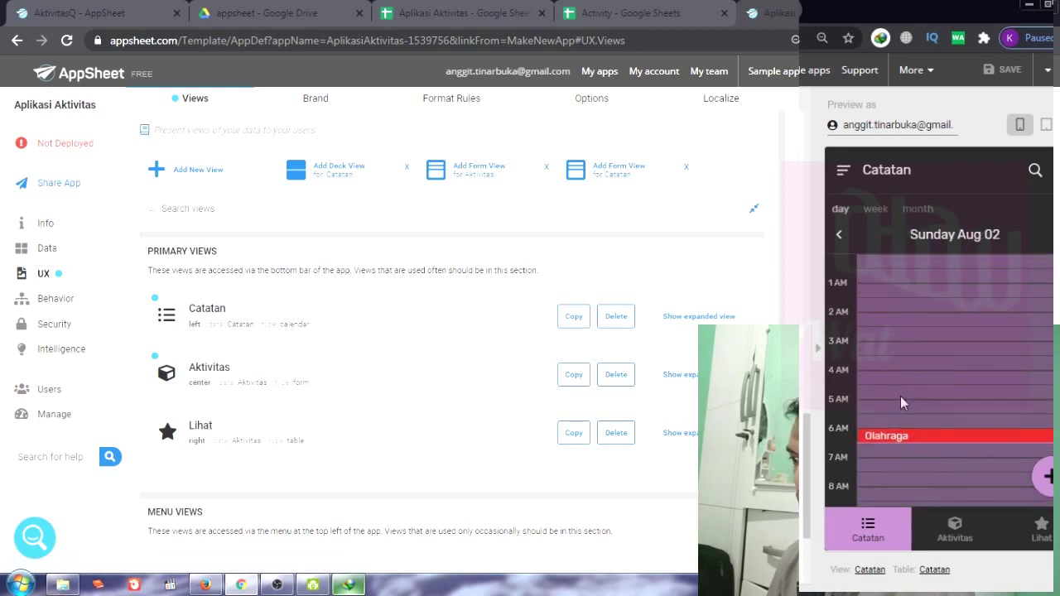
scroll(900, 396, "down", 2)
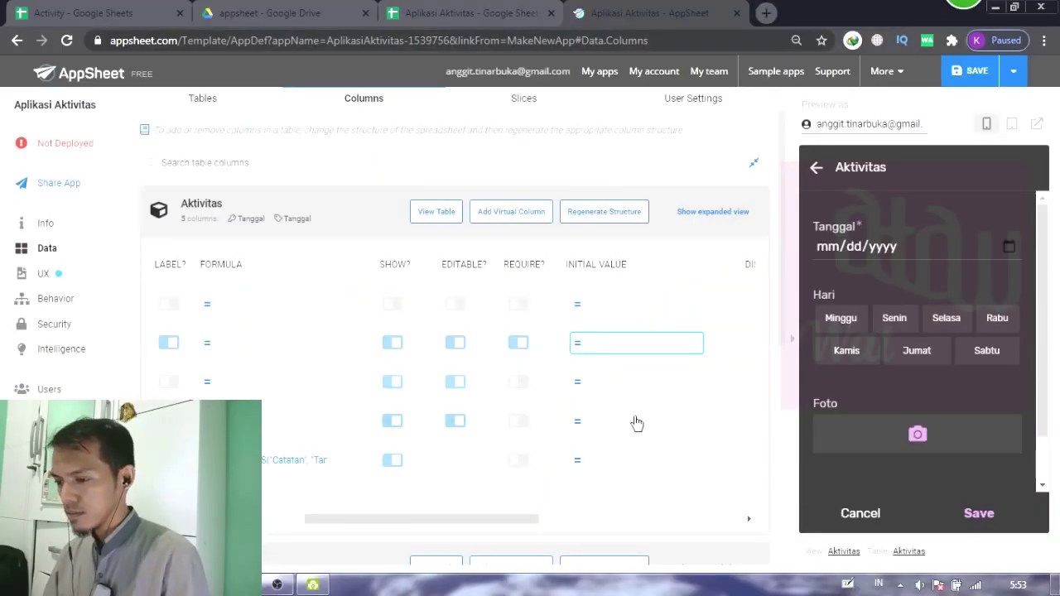
- Try hiding the Tanggal column of the Aktivitas table from the form, and show it again
left_click_drag(497, 519, 453, 509)
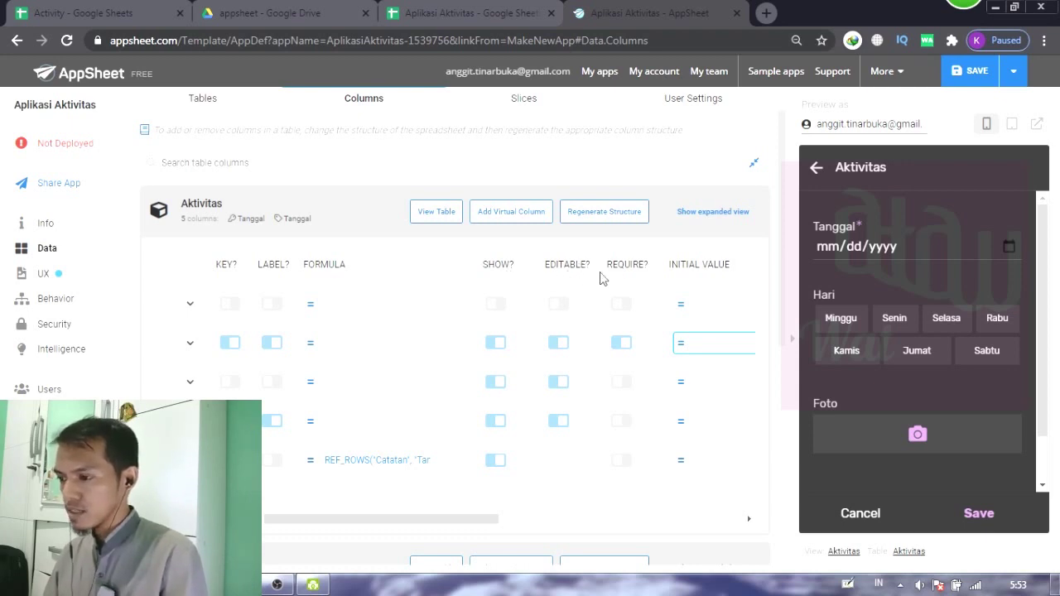
left_click_drag(450, 527, 341, 525)
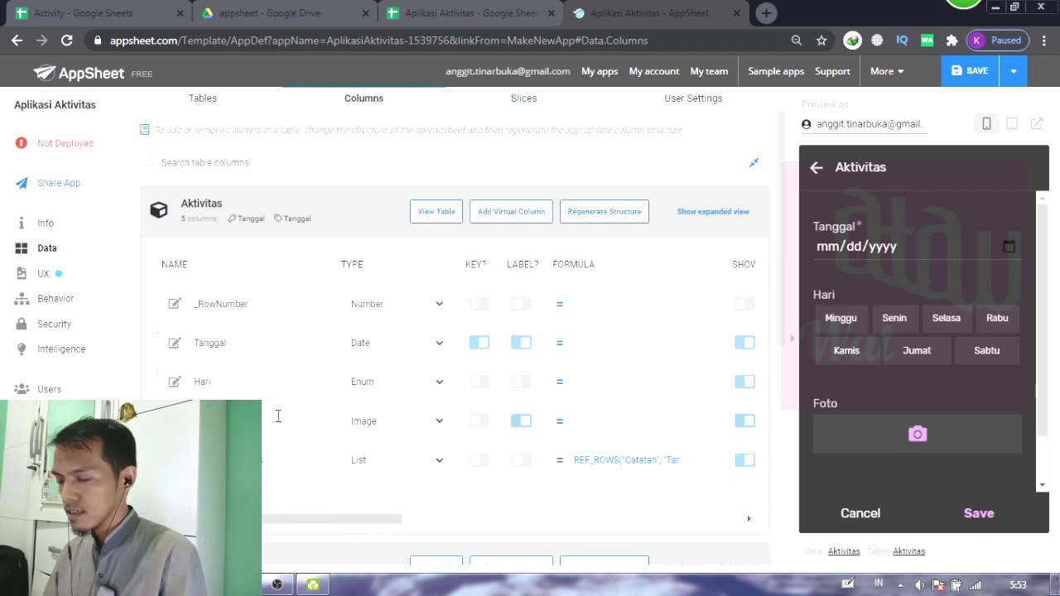
left_click_drag(343, 518, 465, 521)
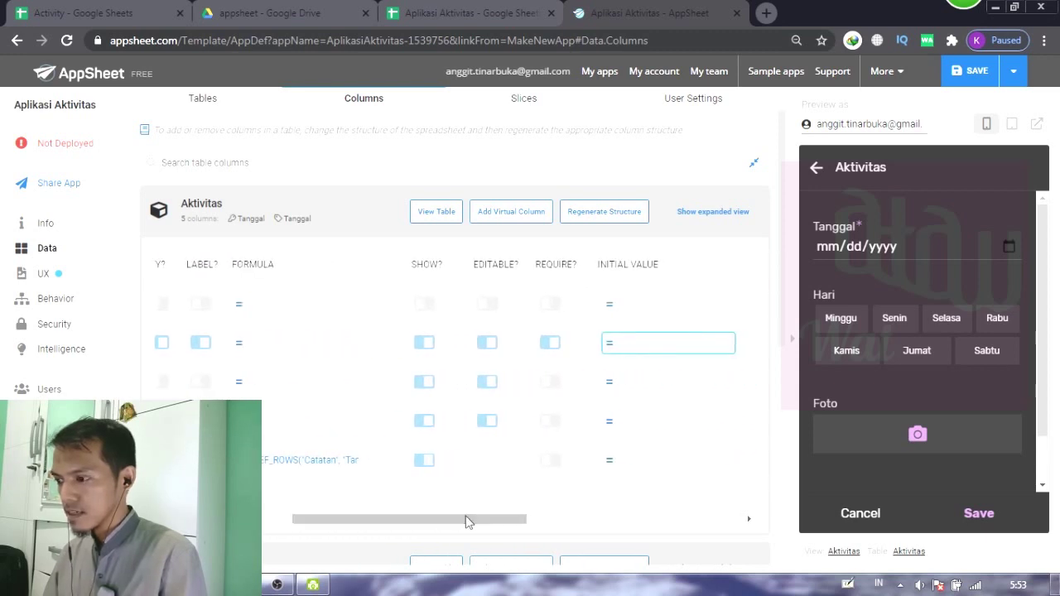
left_click(430, 346)
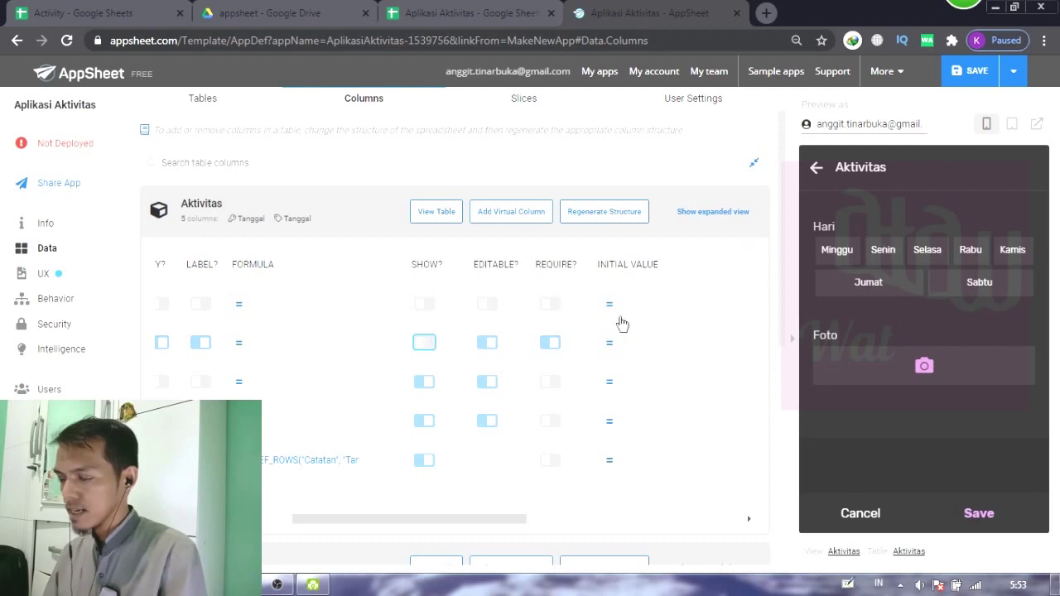
left_click(431, 346)
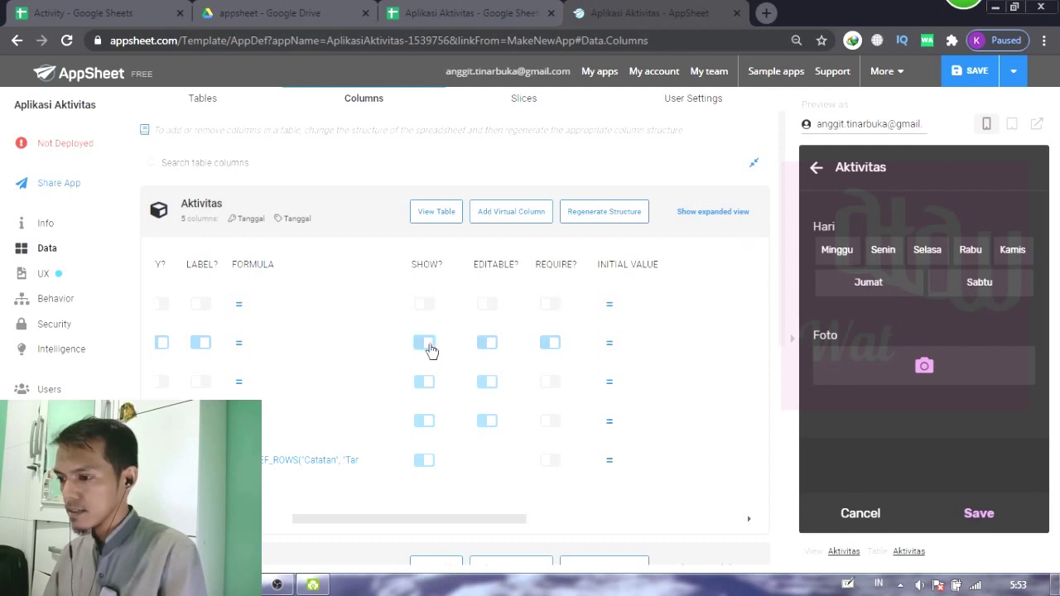
- Make the Hari column of the Aktivitas table required, and try turning Tanggal's Require and Editable settings off and back on
left_click(551, 347)
left_click(554, 352)
left_click(550, 349)
left_click(552, 385)
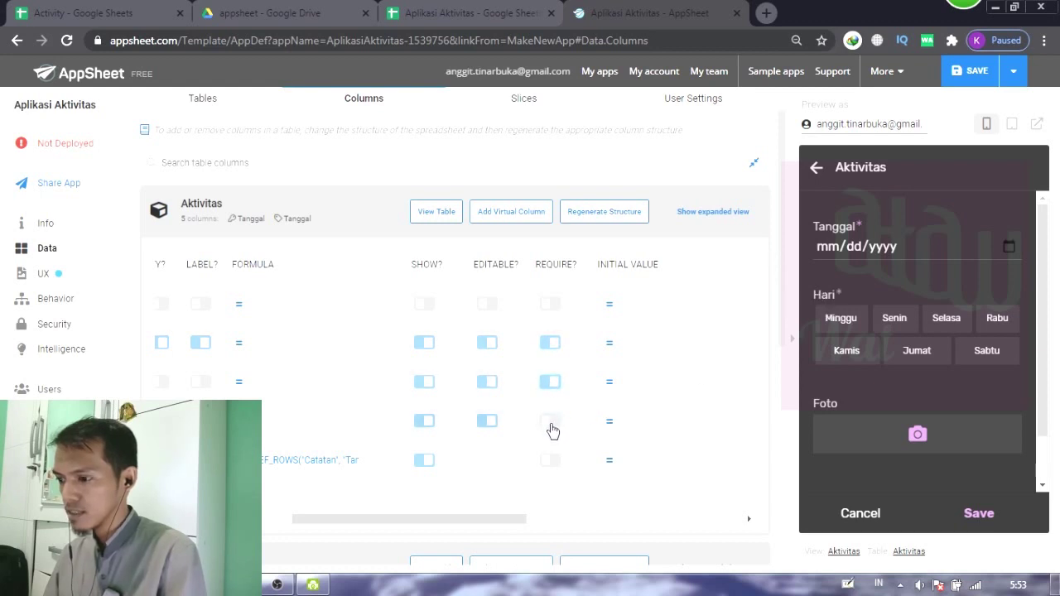
left_click(488, 345)
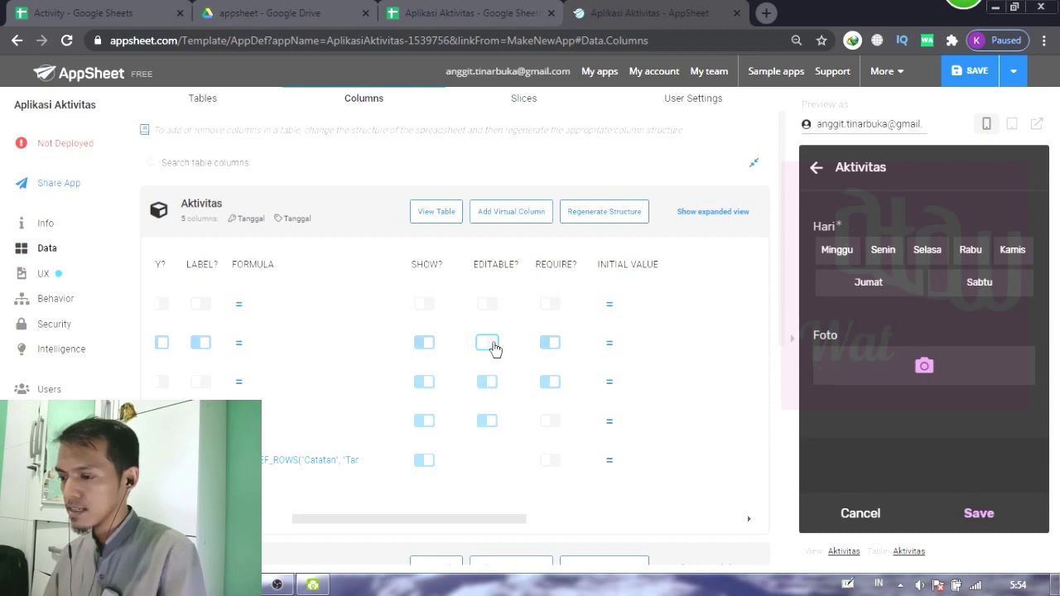
left_click(490, 344)
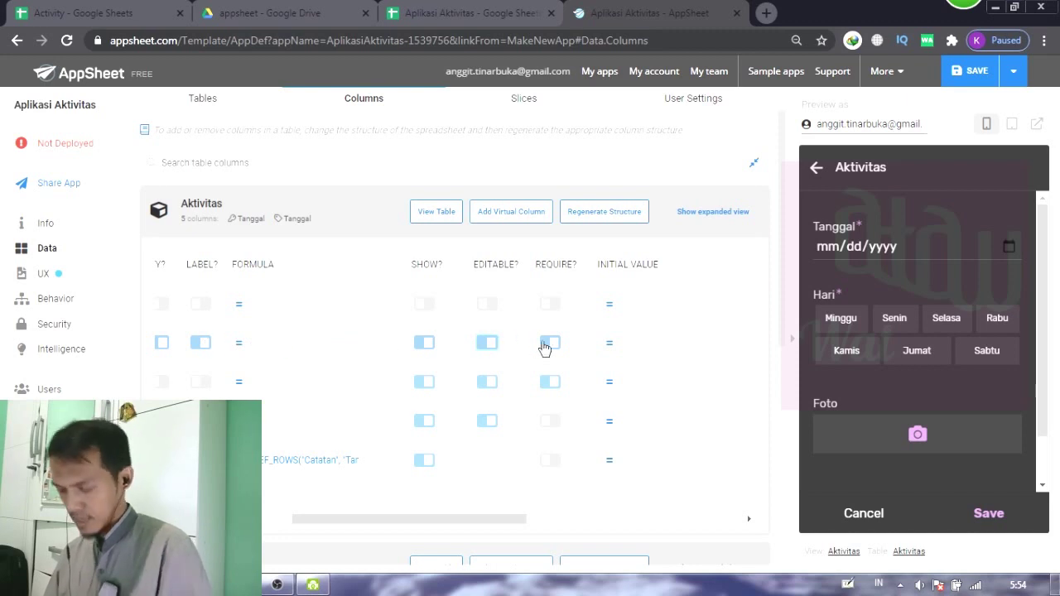
- Set the initial value of the Aktivitas table's Tanggal column to TODAY() and sync the app preview
left_click(605, 347)
left_click(404, 168)
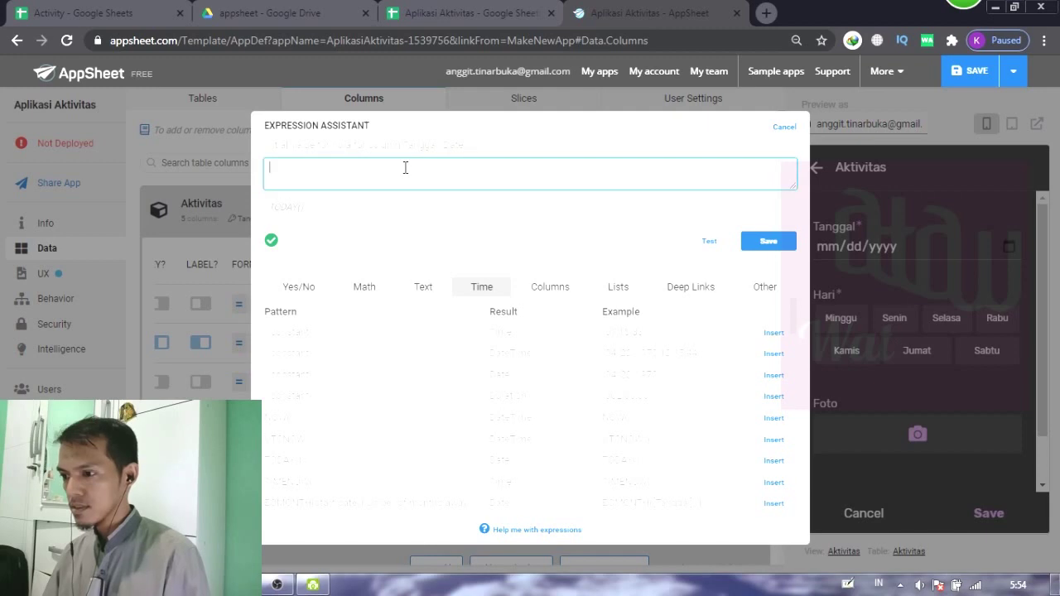
left_click(772, 460)
left_click(768, 244)
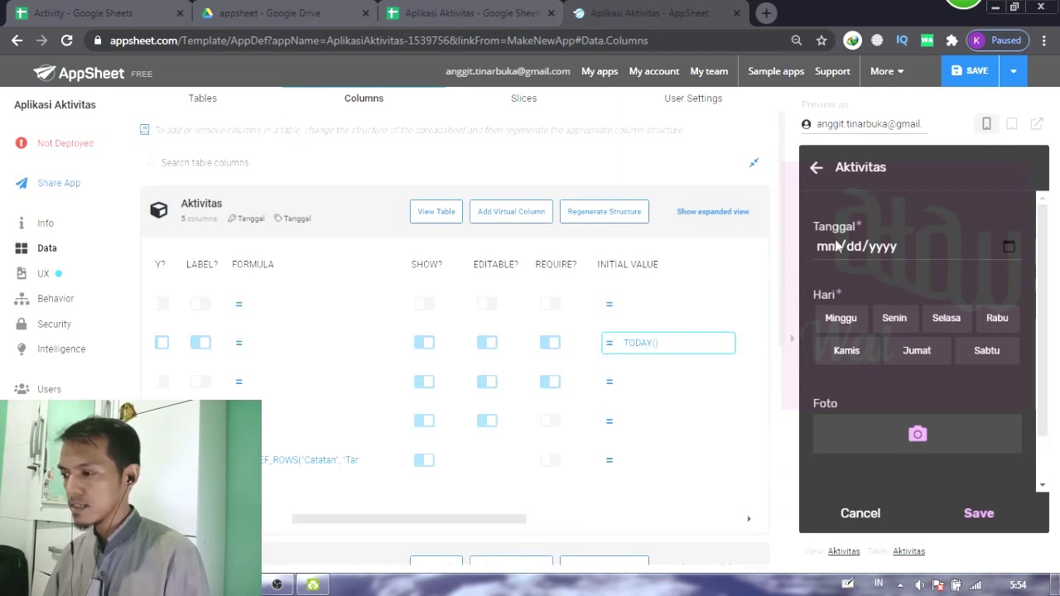
left_click(816, 166)
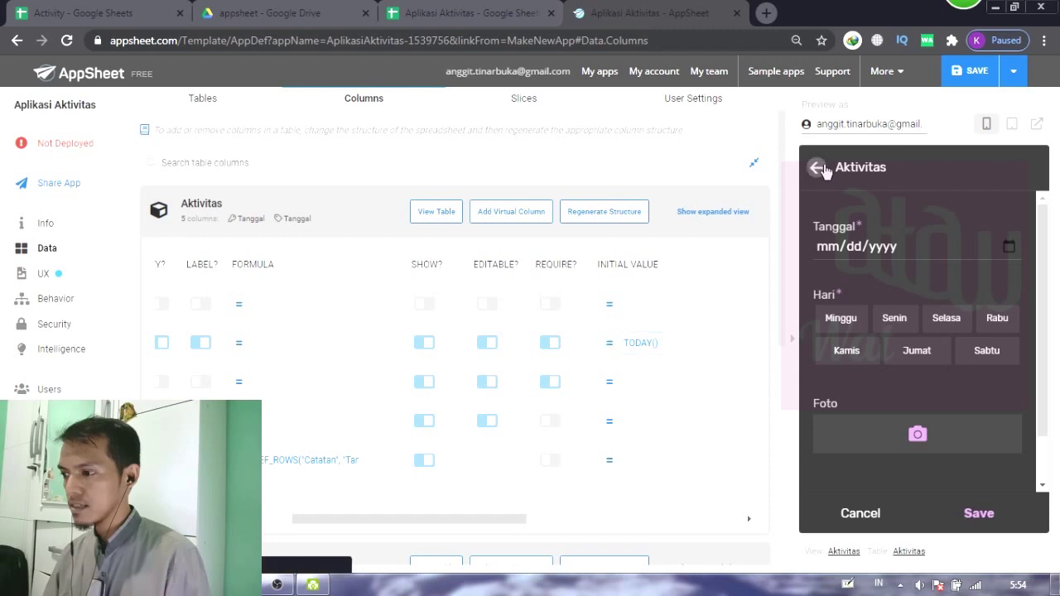
left_click(1030, 168)
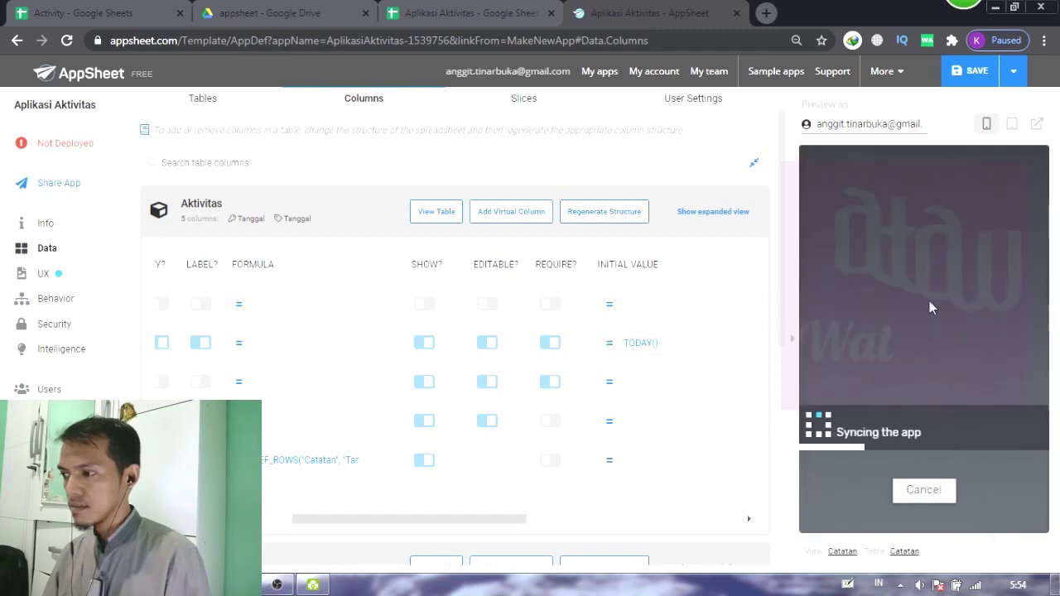
- Try making the Aktivitas table's Tanggal column non-editable, check the date field in the preview form, and make it editable again
left_click_drag(430, 462, 485, 461)
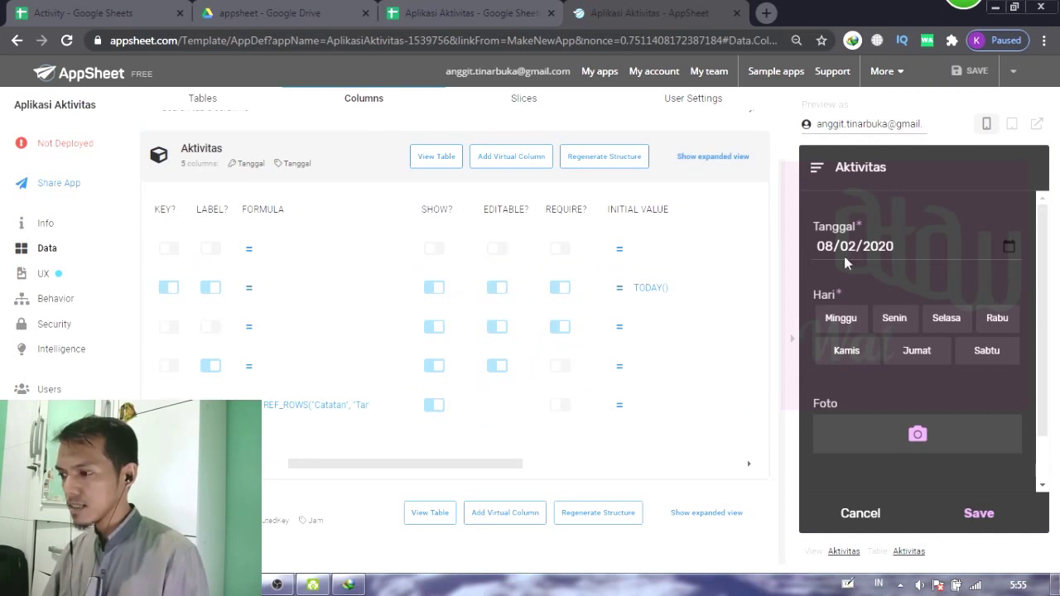
left_click(497, 287)
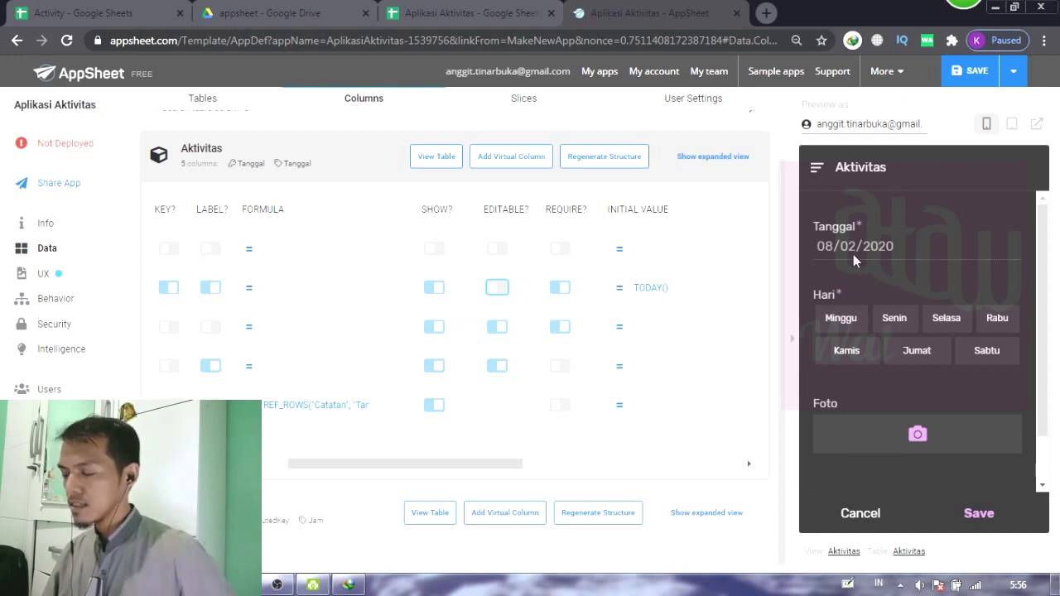
left_click(498, 288)
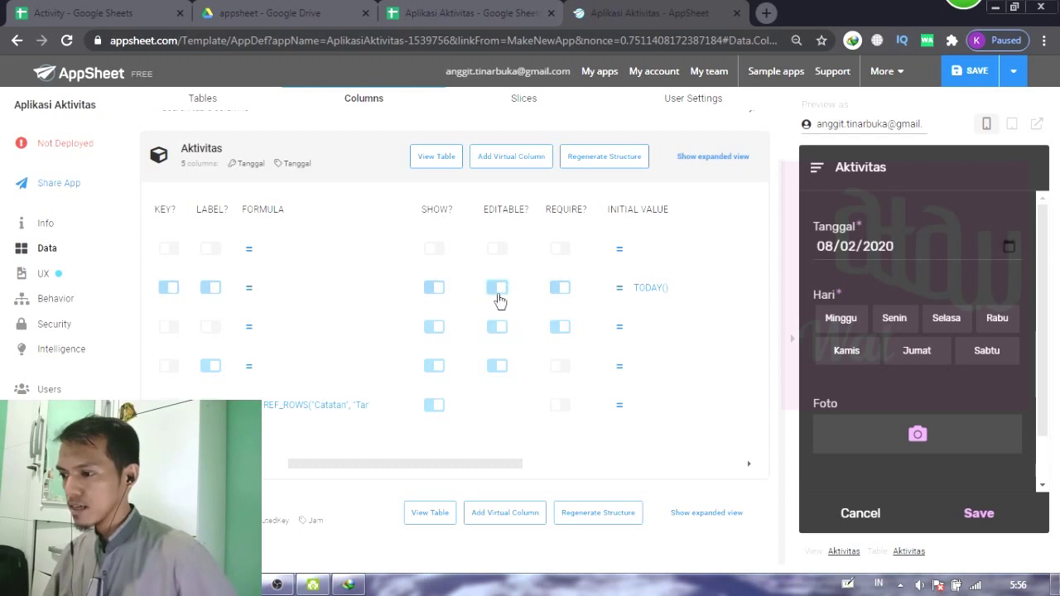
- Examine the time expressions available for the initial value of the Catatan table's Jam column, leaving the expression unset
left_click_drag(487, 466, 331, 471)
scroll(478, 484, "up", 1)
scroll(477, 485, "down", 5)
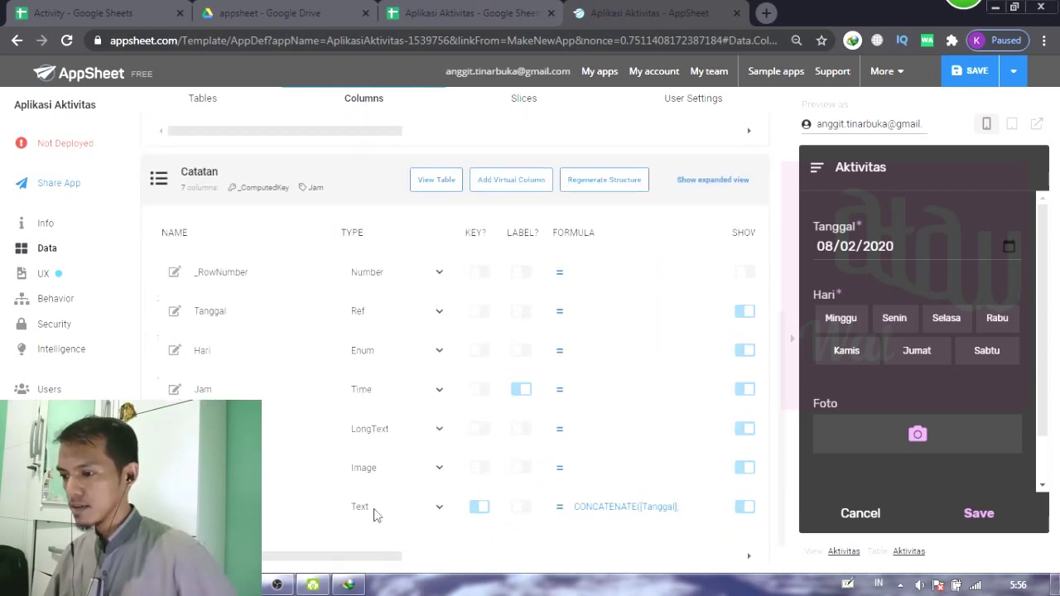
left_click_drag(381, 565, 530, 563)
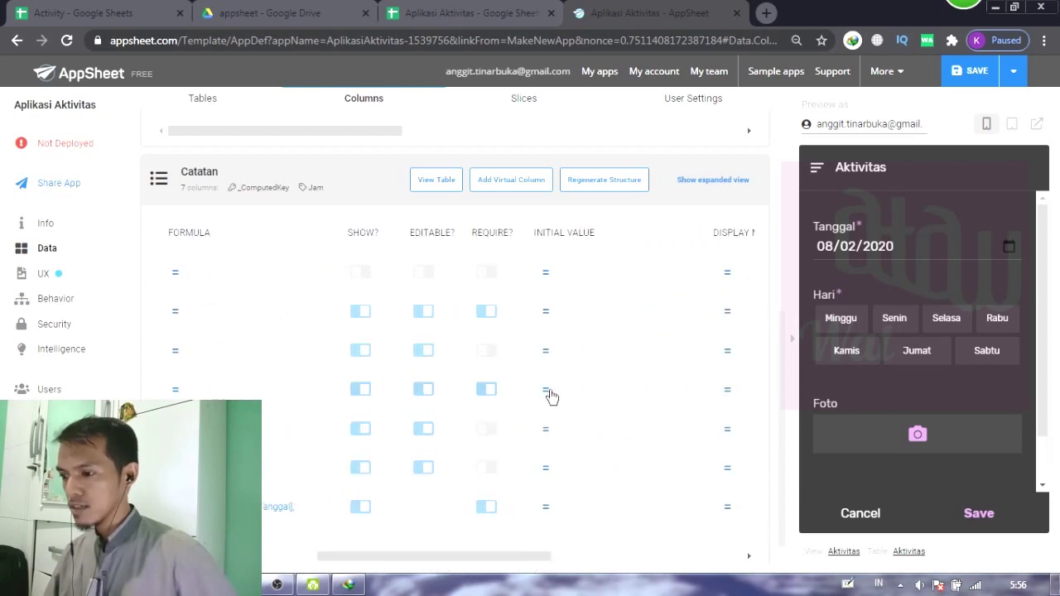
left_click(548, 393)
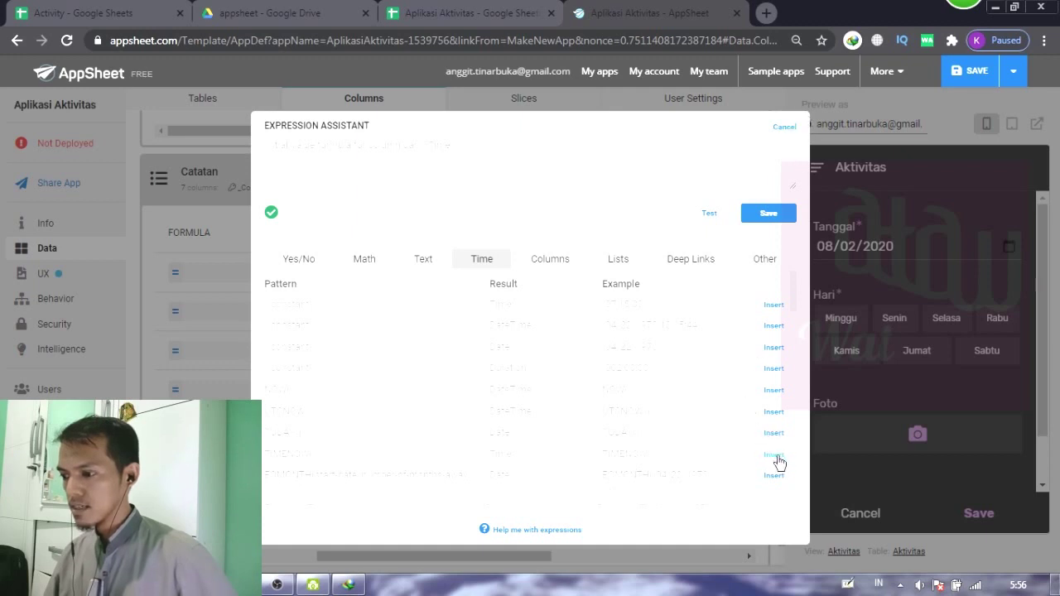
left_click(784, 127)
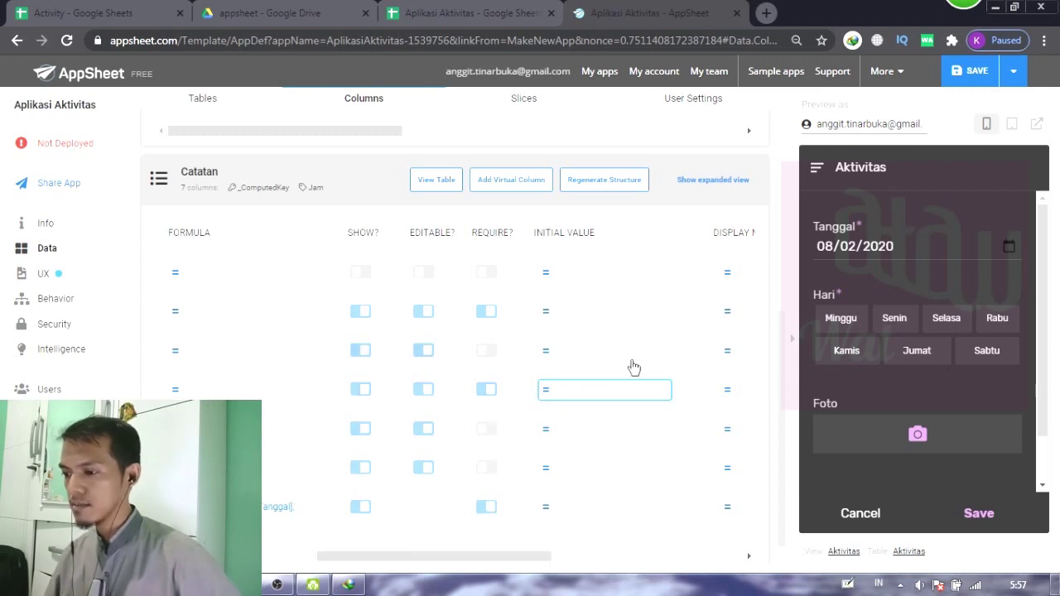
left_click_drag(414, 563, 248, 563)
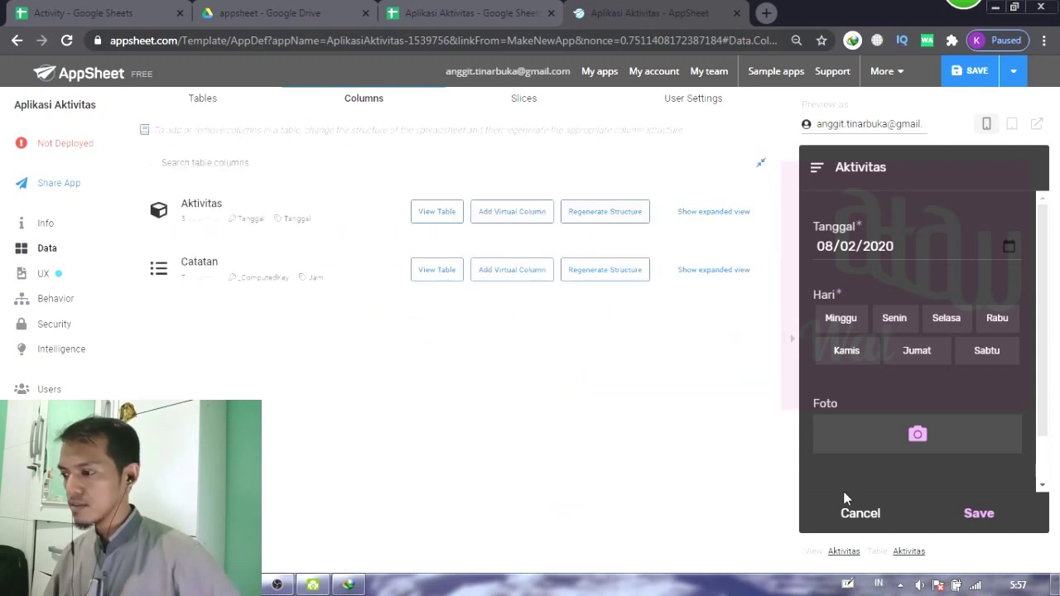
- Cancel the Aktivitas entry form in the app preview and open the UX views list
left_click(848, 517)
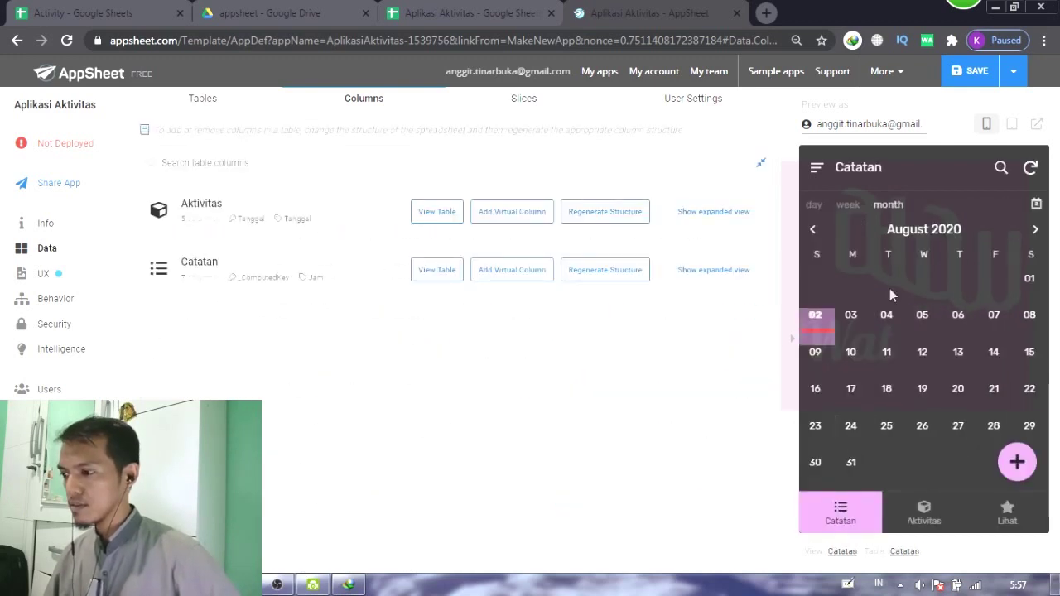
left_click(74, 276)
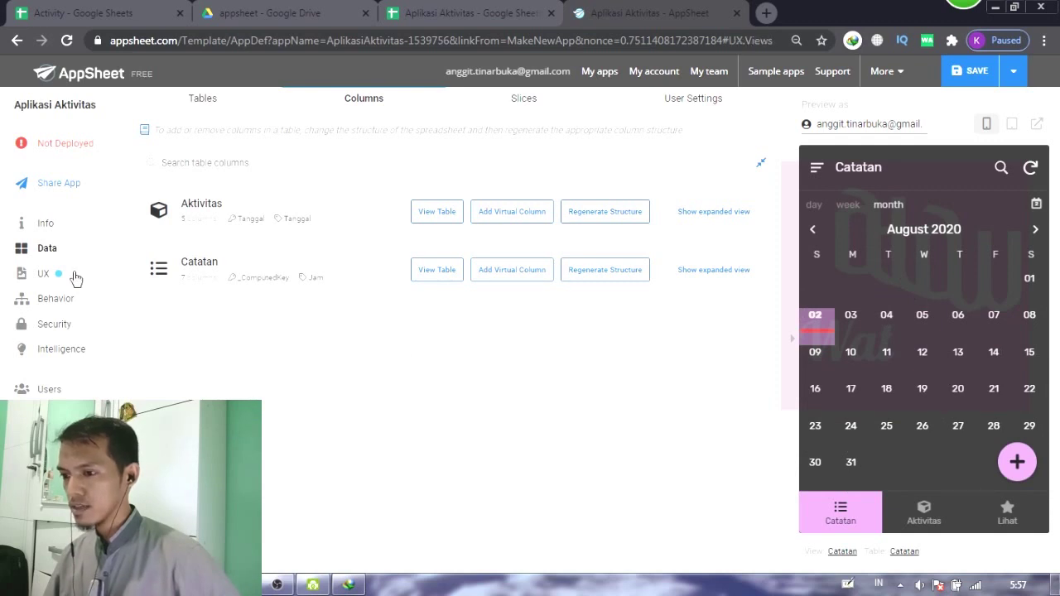
scroll(349, 364, "down", 2)
scroll(349, 365, "up", 2)
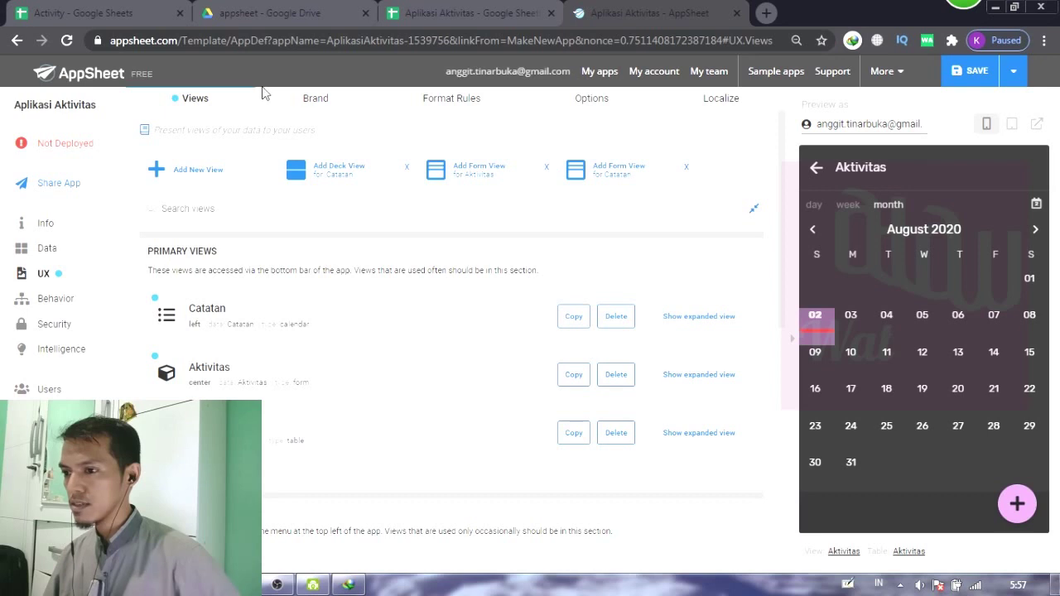
- Switch to the Aplikasi Aktivitas spreadsheet in Google Sheets and examine the stored records of the Aktivitas and Catatan sheets
left_click(404, 12)
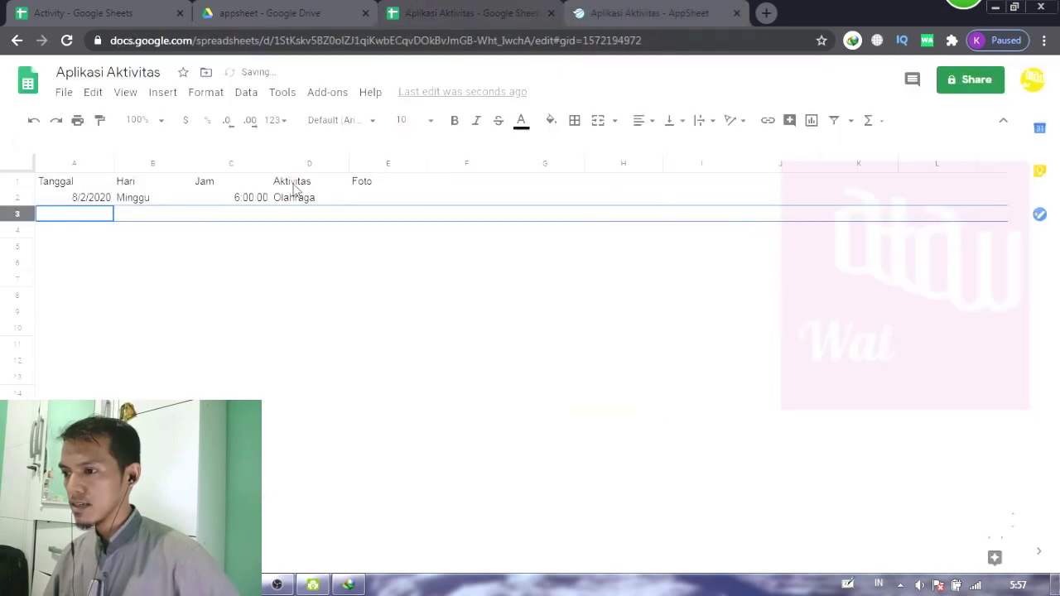
left_click(236, 295)
left_click(99, 553)
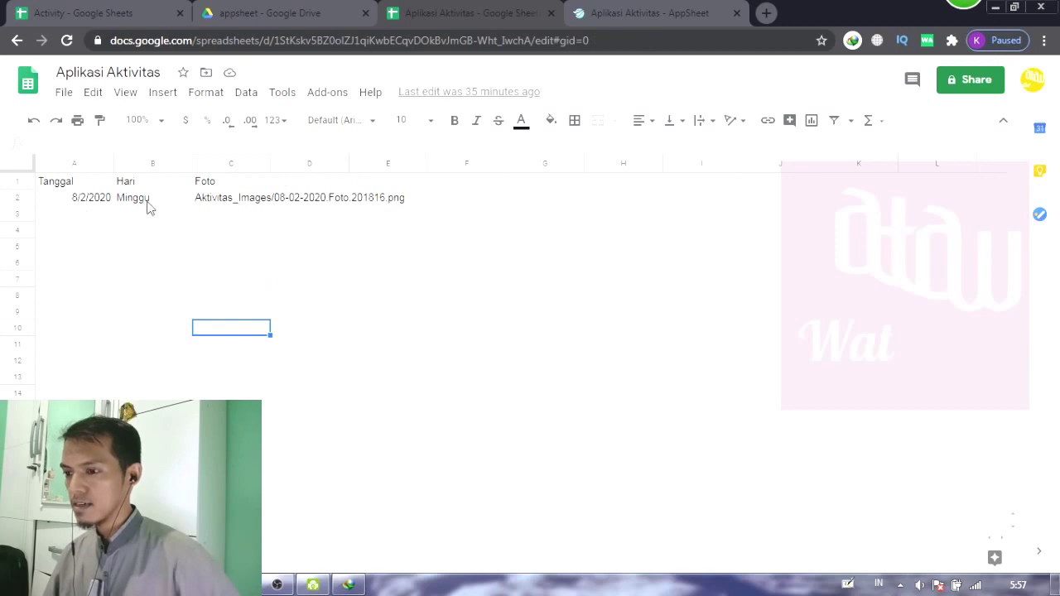
left_click(183, 553)
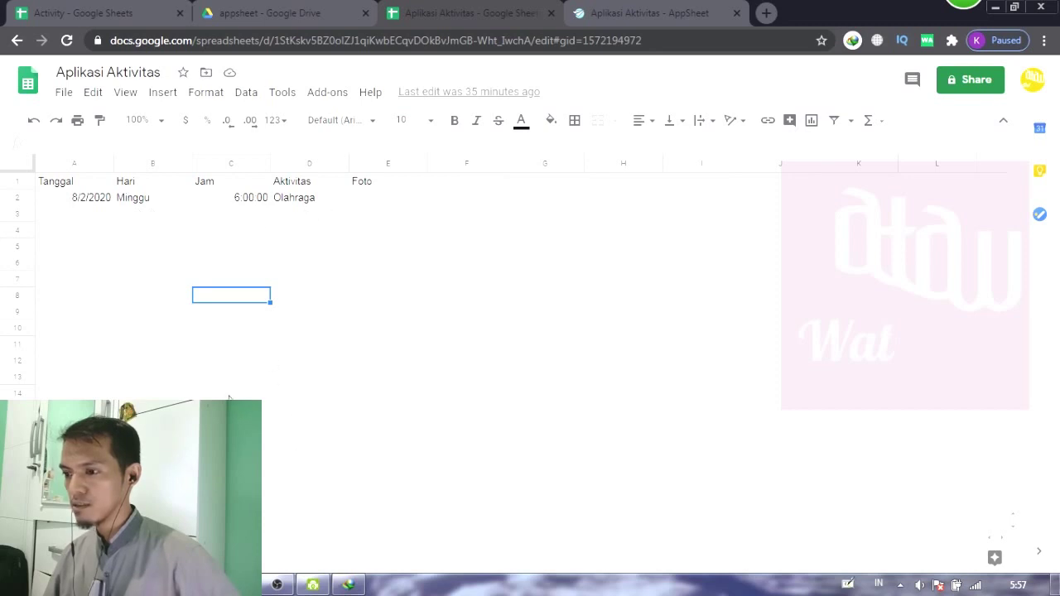
- Return to AppSheet, check the Aktivitas, Lihat and Catatan views in the app preview, and save the app
left_click(673, 12)
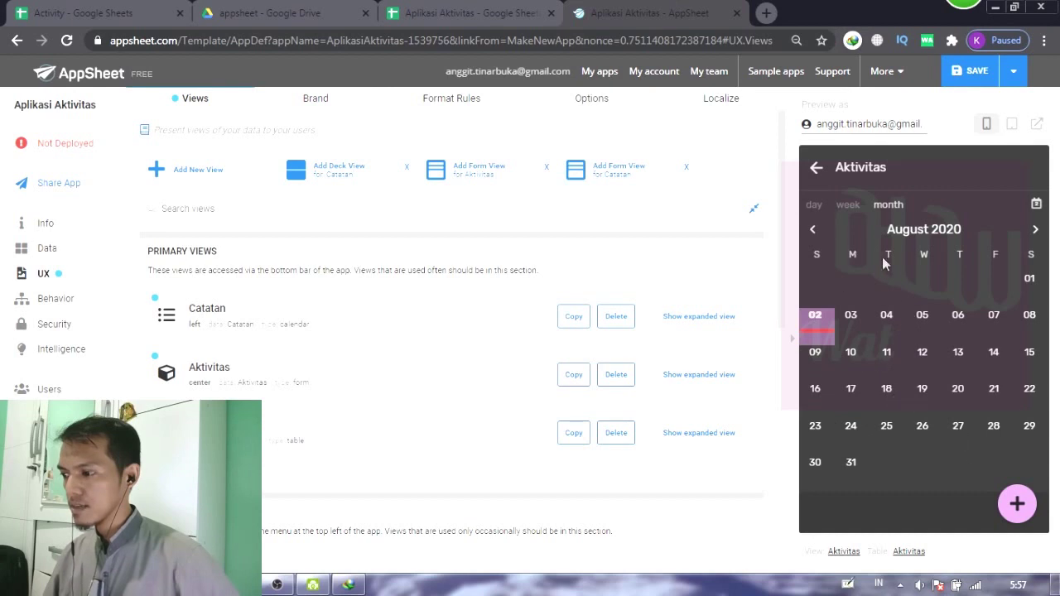
left_click(816, 169)
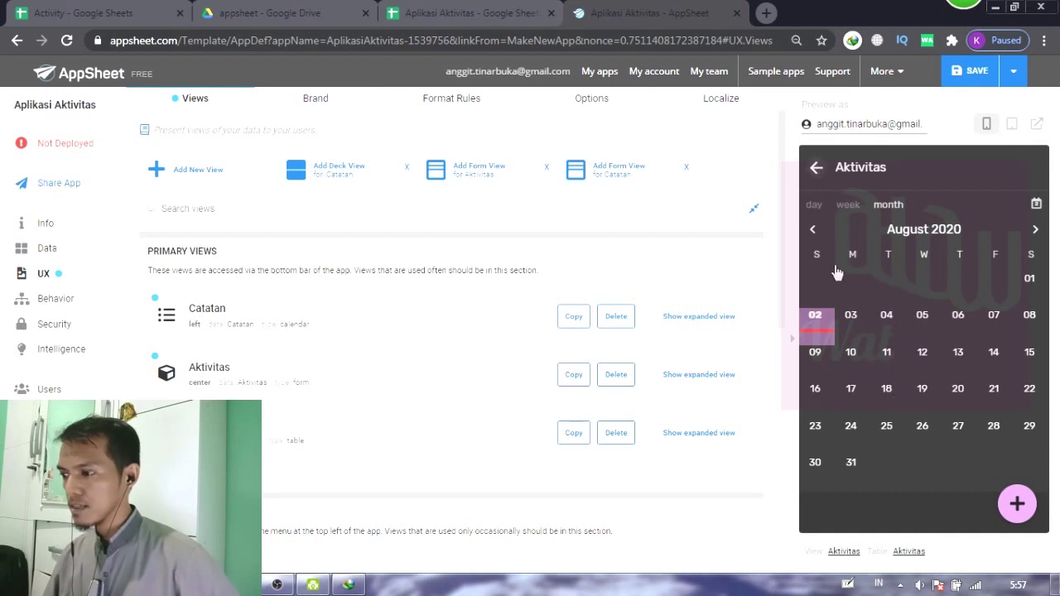
left_click(913, 513)
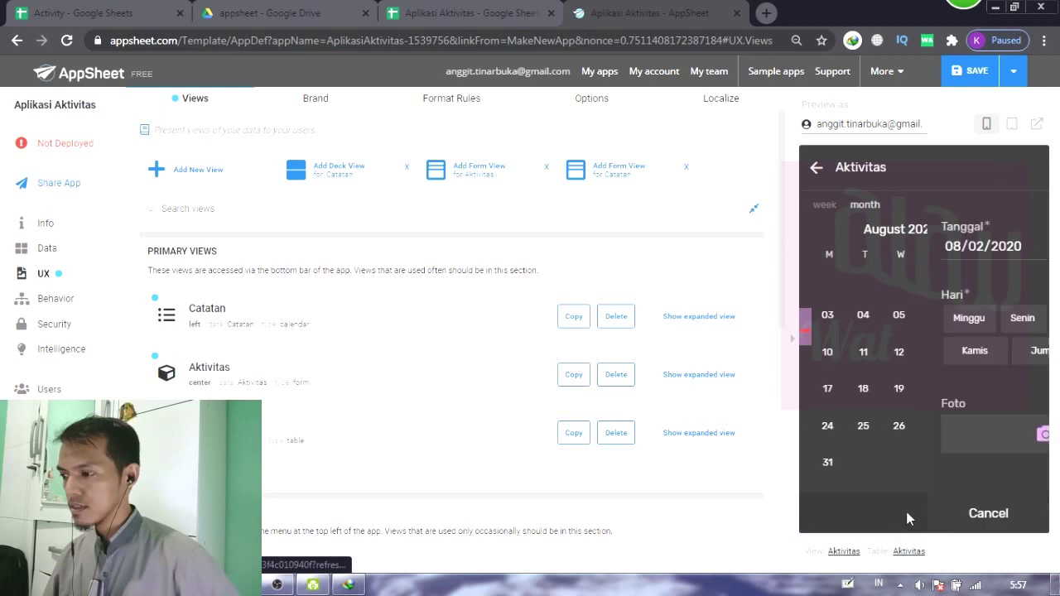
left_click(818, 169)
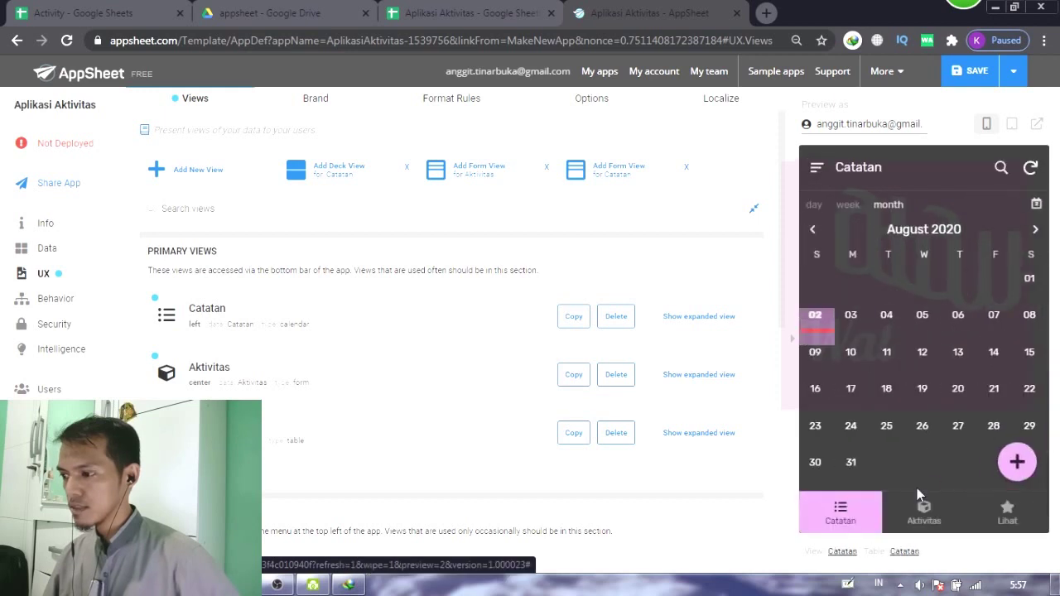
left_click(1000, 517)
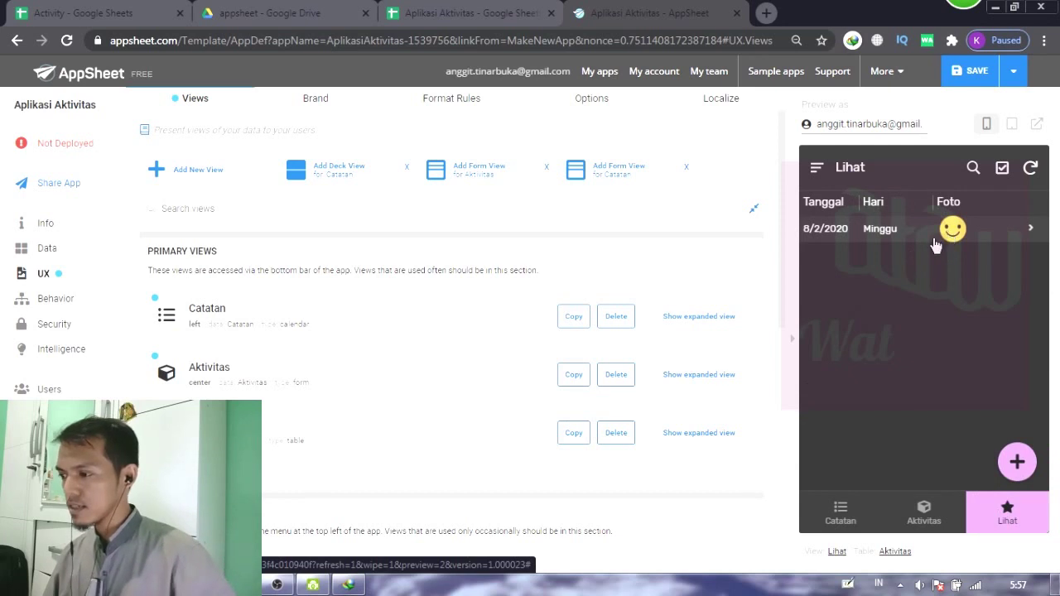
left_click(840, 511)
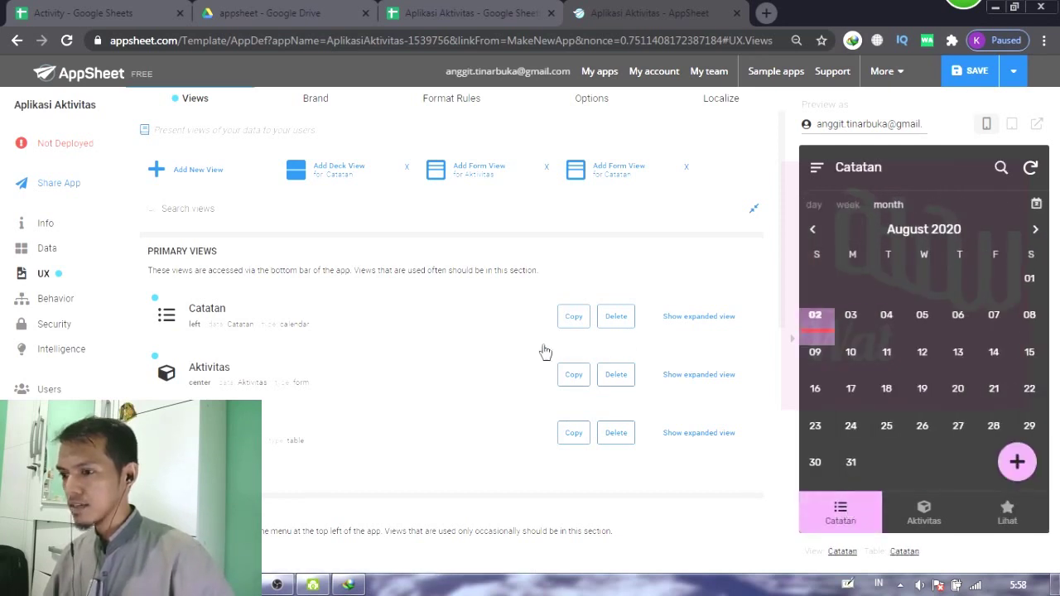
left_click(963, 72)
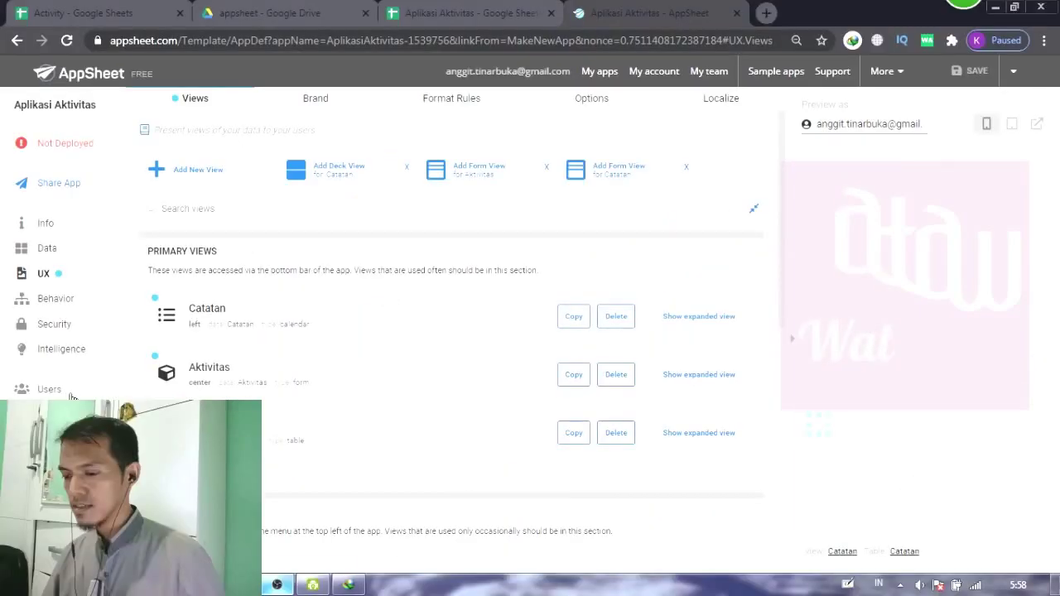
- Open the app's user sharing settings and examine the user emails field
left_click(49, 389)
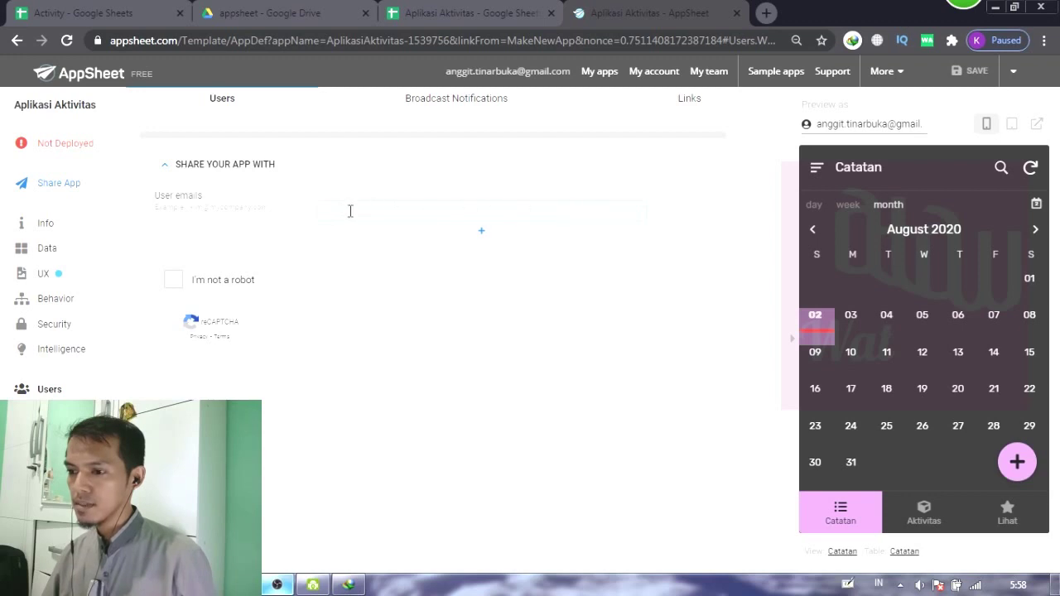
left_click(524, 209)
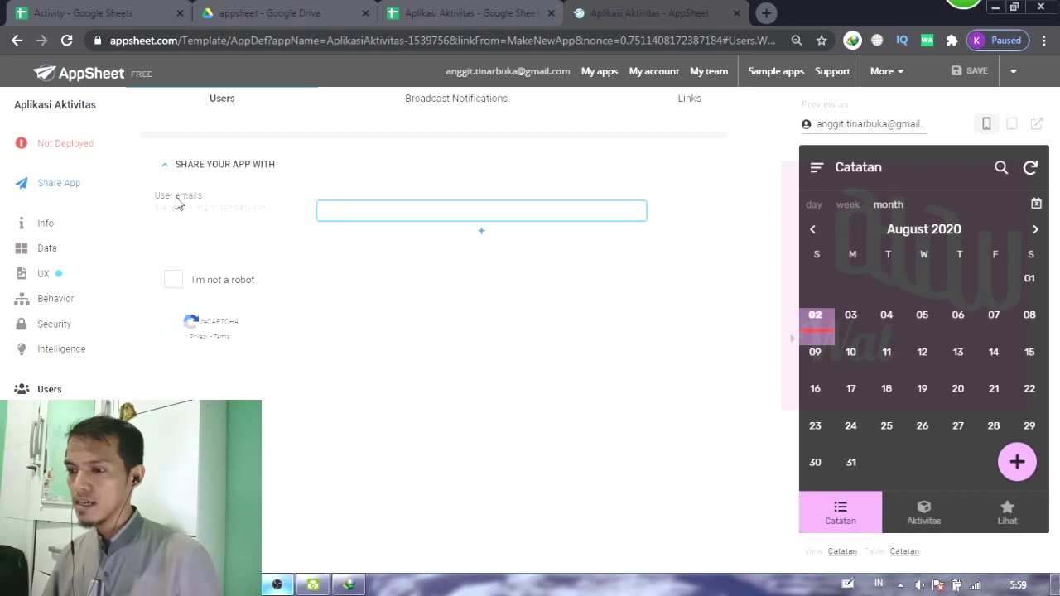
left_click(67, 184)
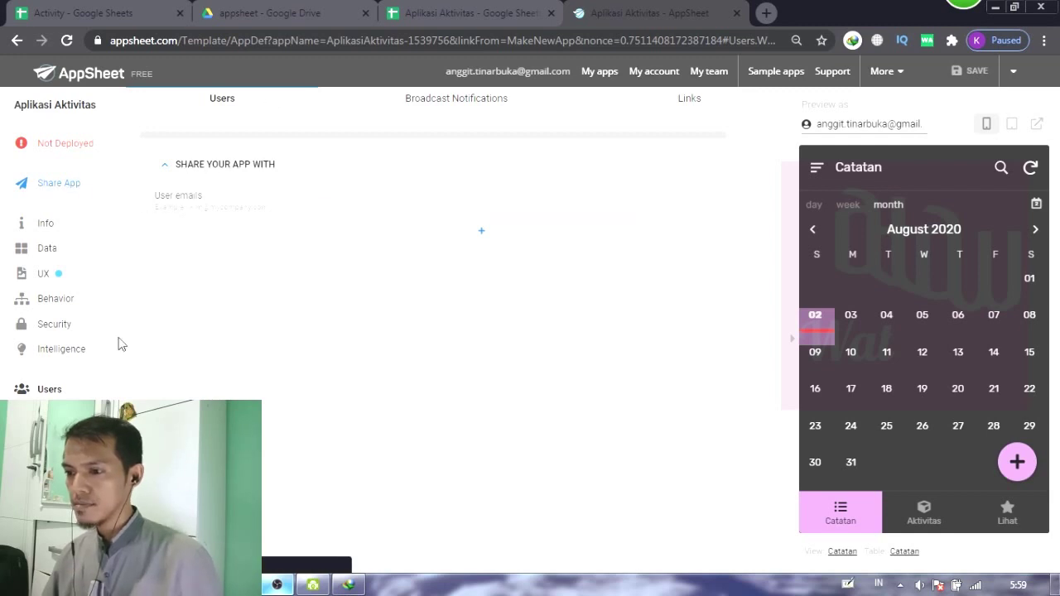
- Open the app's Browser Link from the sharing links in a new browser tab, check the Lihat view, and close the tab
left_click(673, 107)
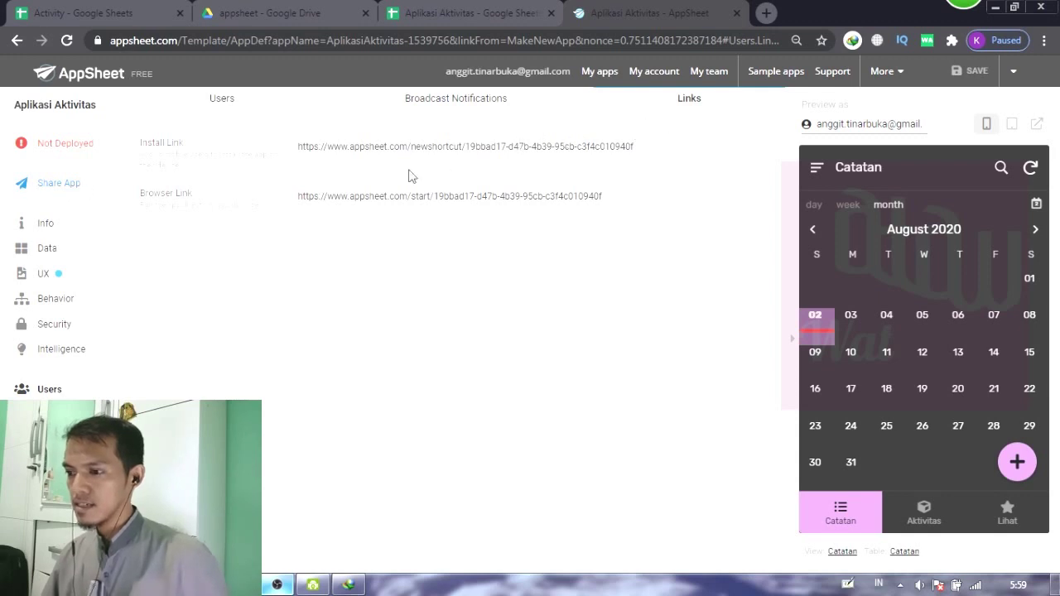
left_click(402, 147)
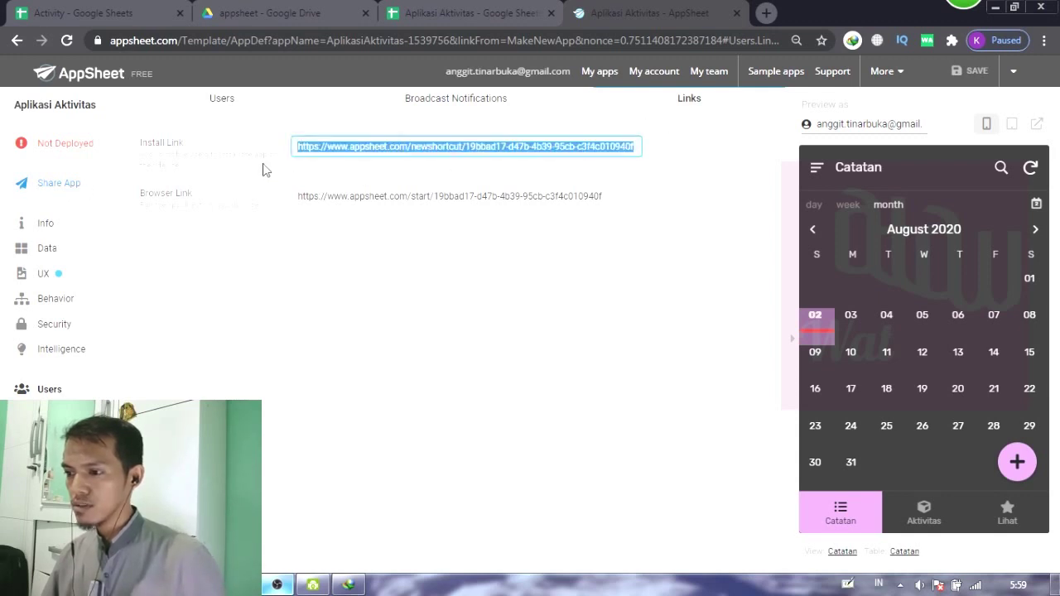
left_click(360, 199)
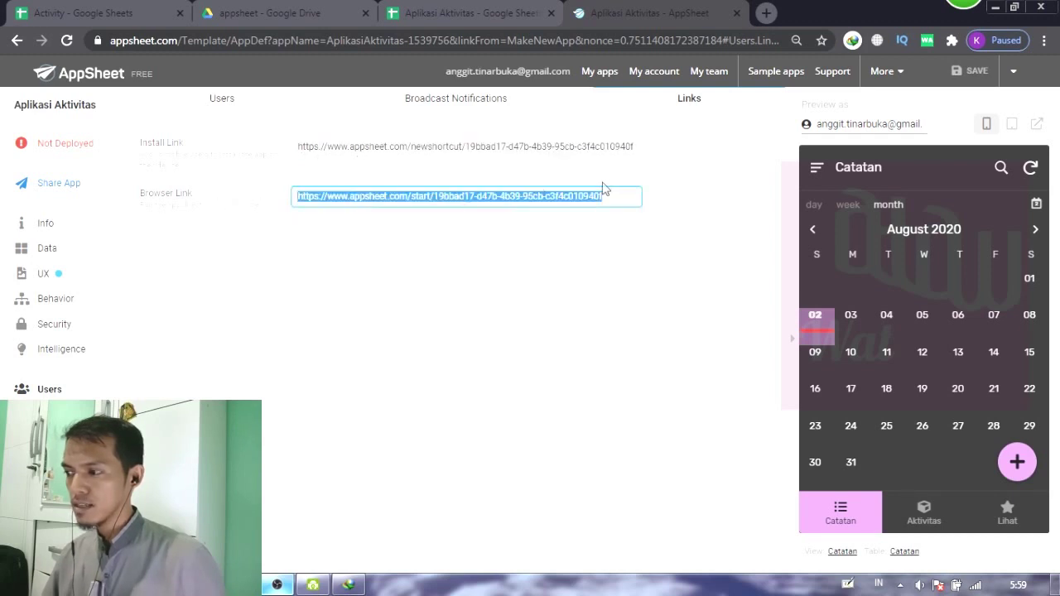
right_click(492, 199)
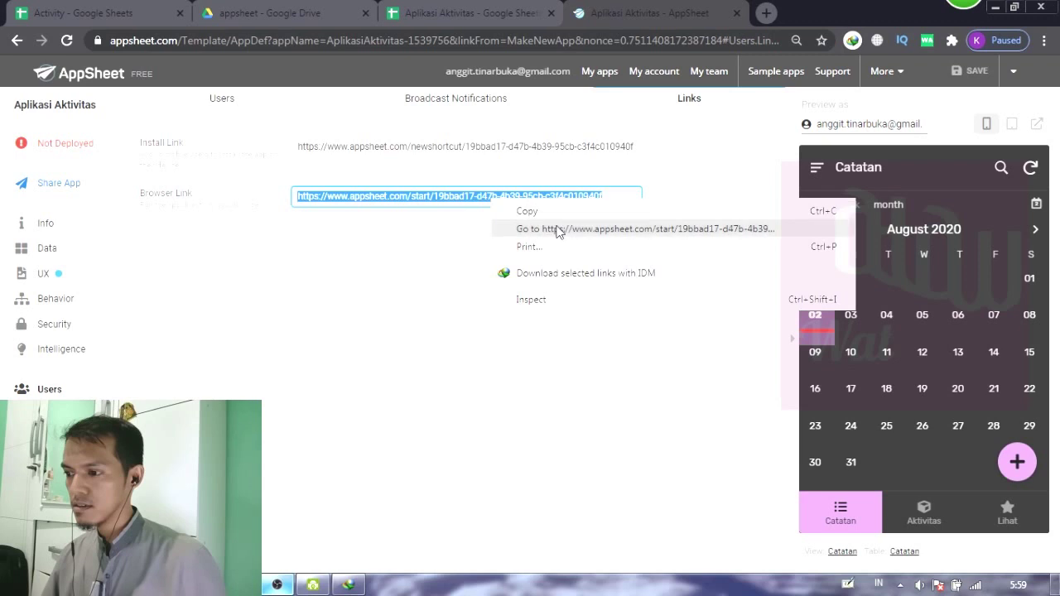
left_click(553, 228)
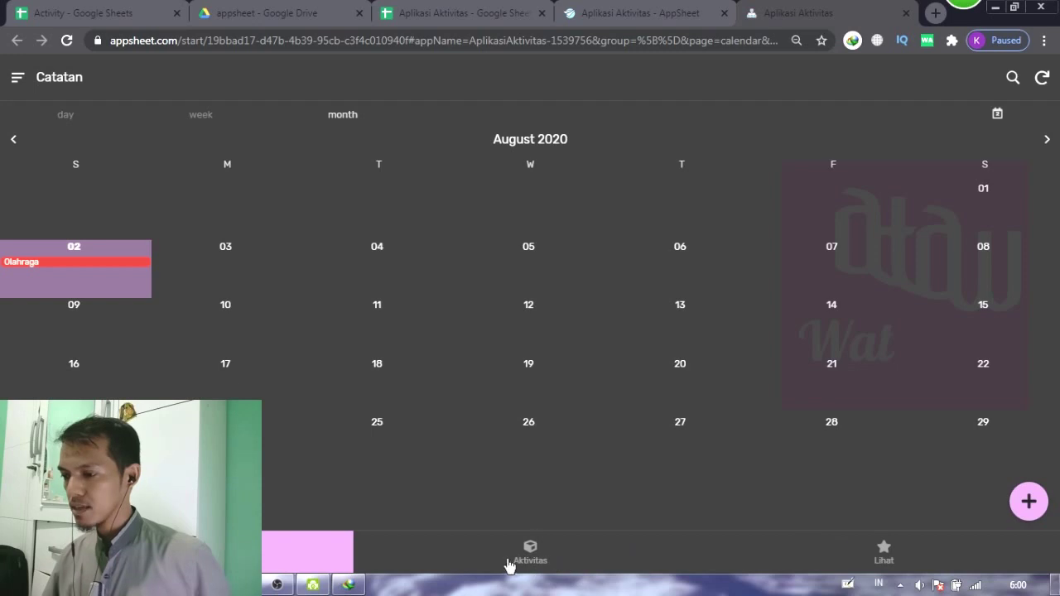
left_click(884, 563)
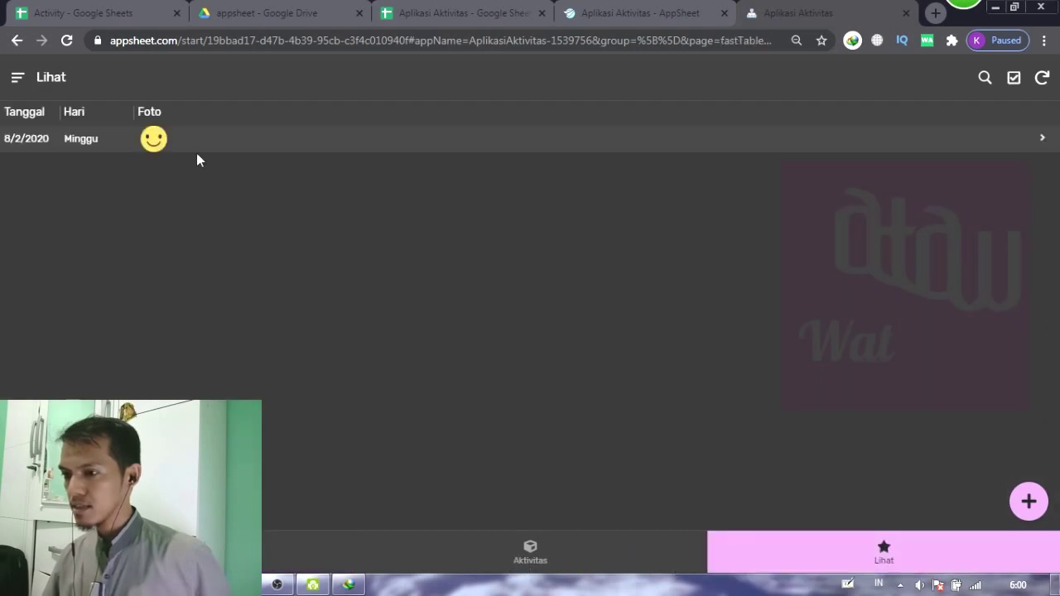
left_click(905, 13)
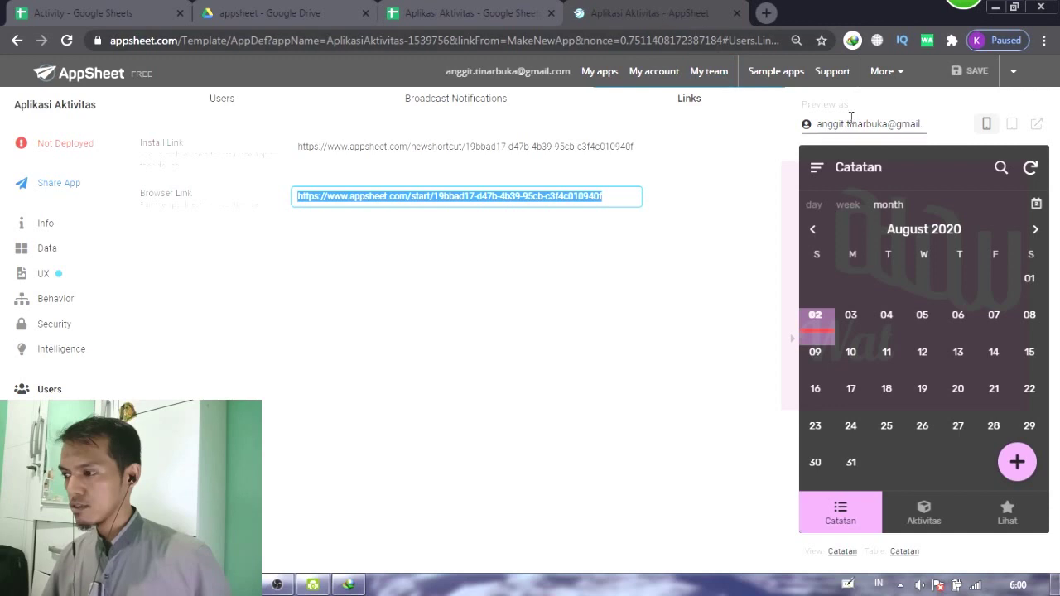
- Open the app preview in its own browser tab, check the Catatan calendar and the app menu, and close the tab
left_click(1035, 126)
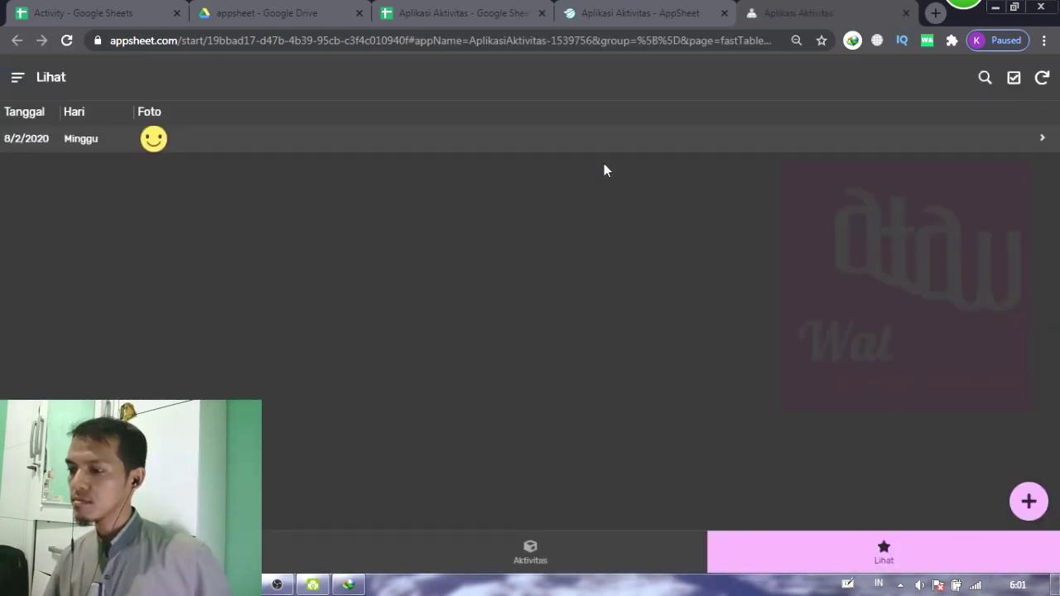
left_click(176, 552)
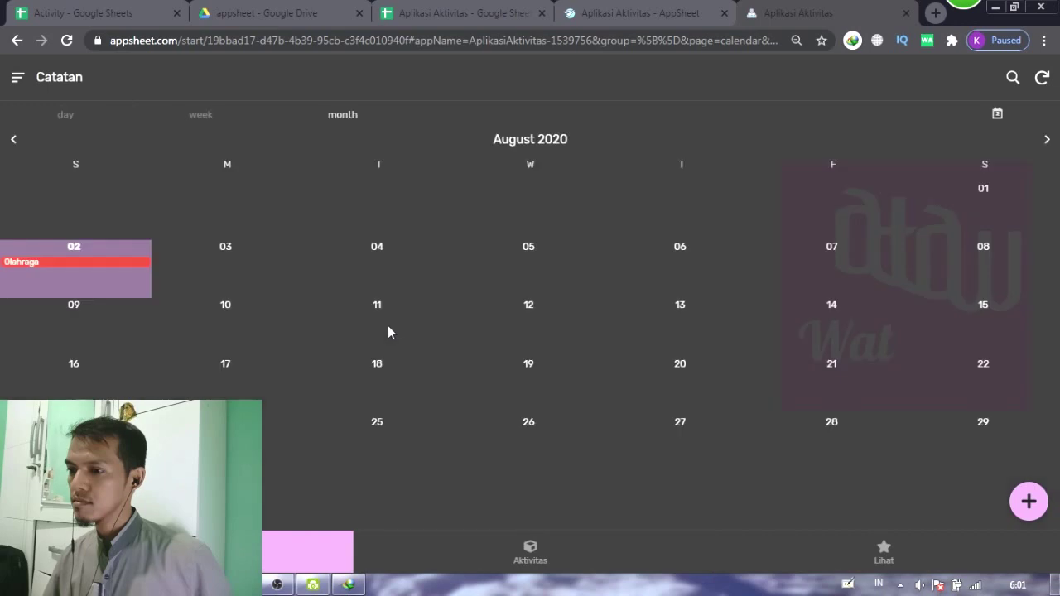
left_click(18, 77)
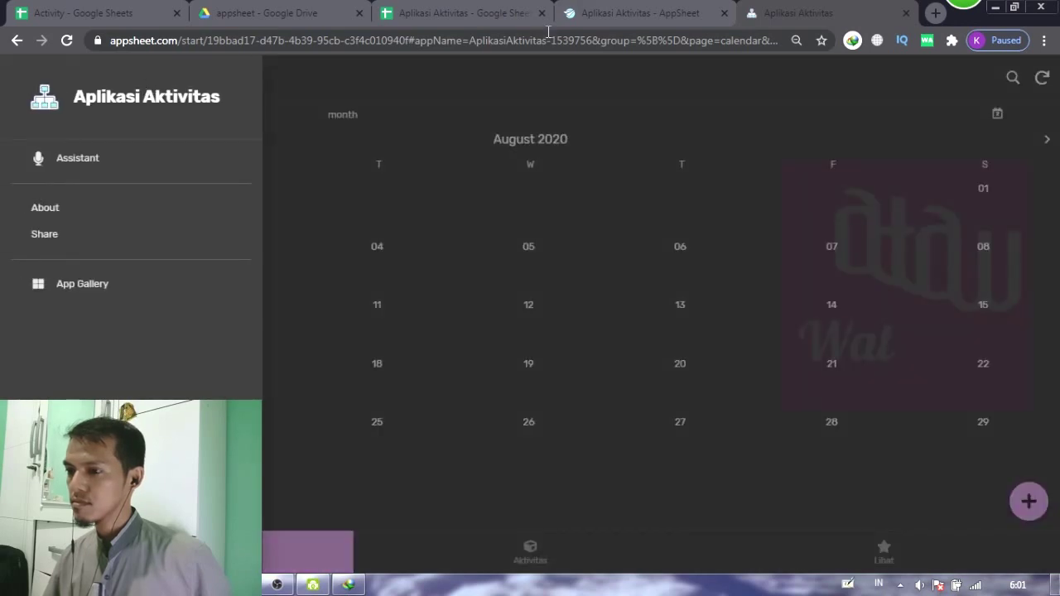
left_click(905, 13)
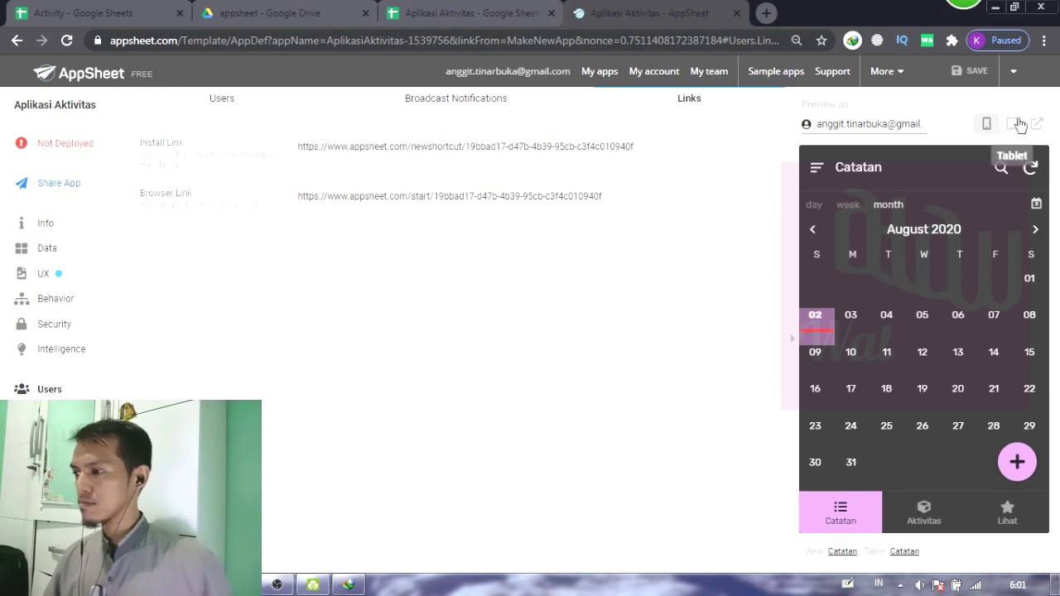
- Highlight the app's Install Link address among the sharing links, and clear the selection
left_click(430, 150)
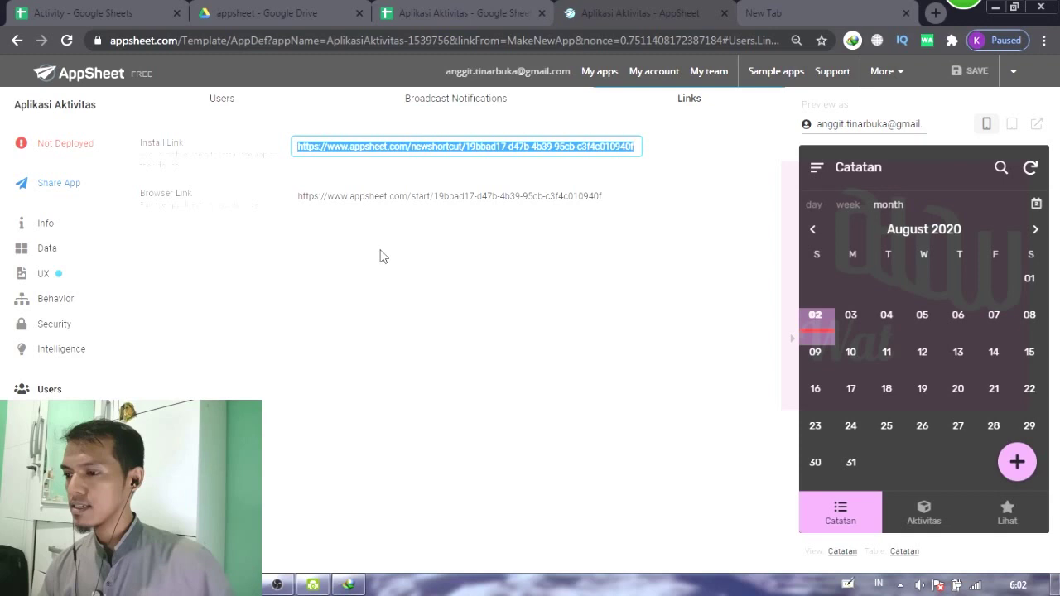
left_click(415, 174)
left_click(370, 150)
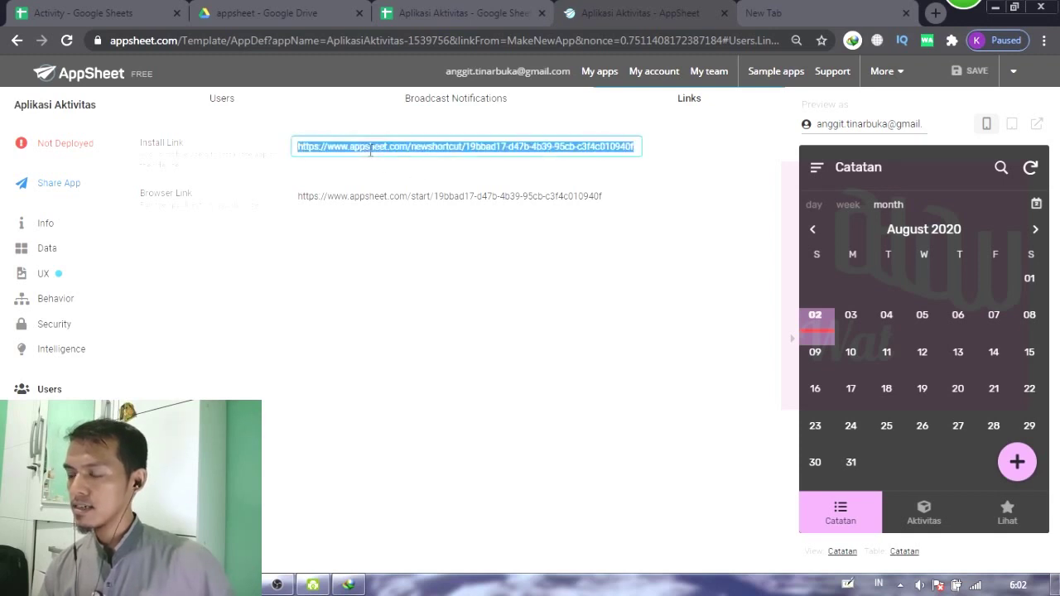
left_click(392, 175)
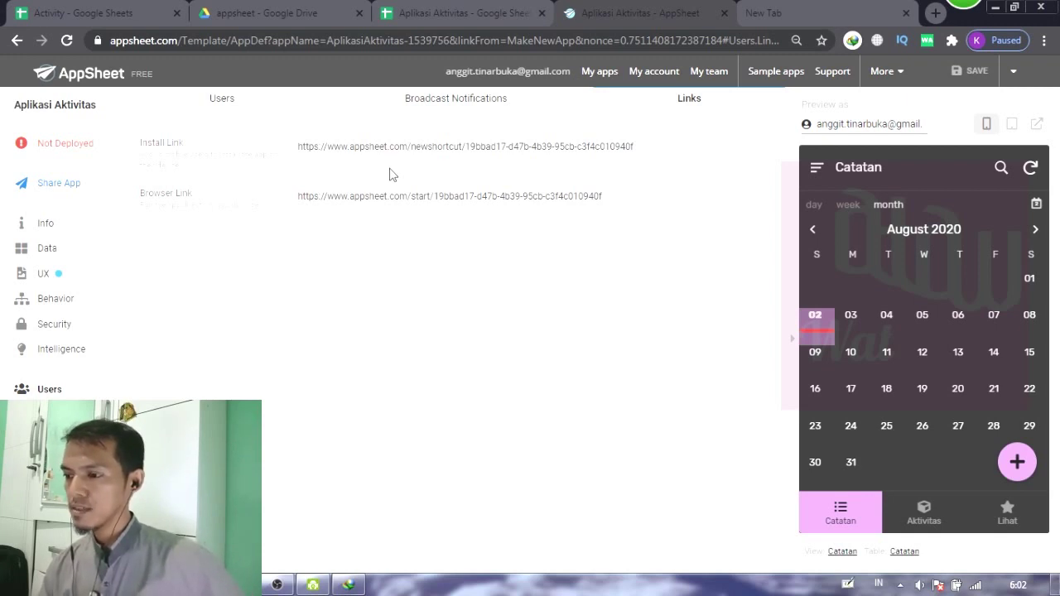
- Open the app menu in the Catatan preview, check its entries and the log-out option, and close the menu
left_click(370, 152)
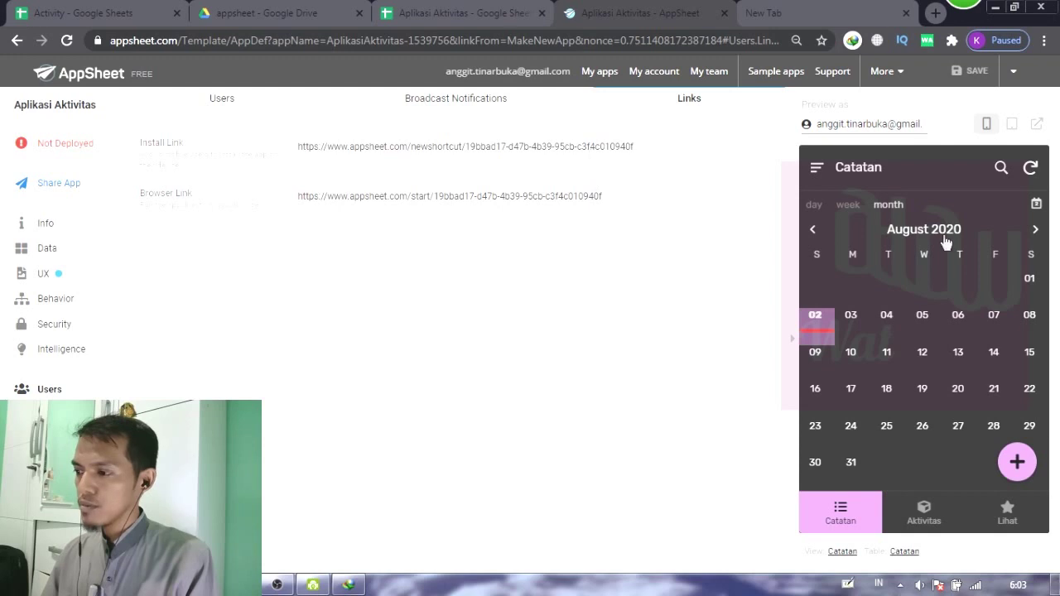
left_click(816, 171)
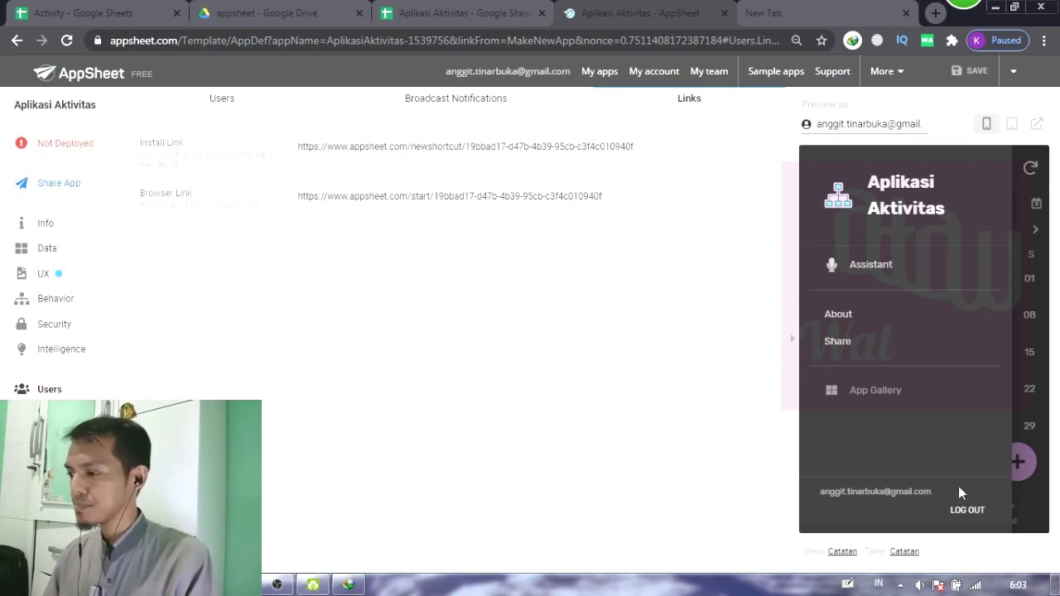
left_click(1025, 503)
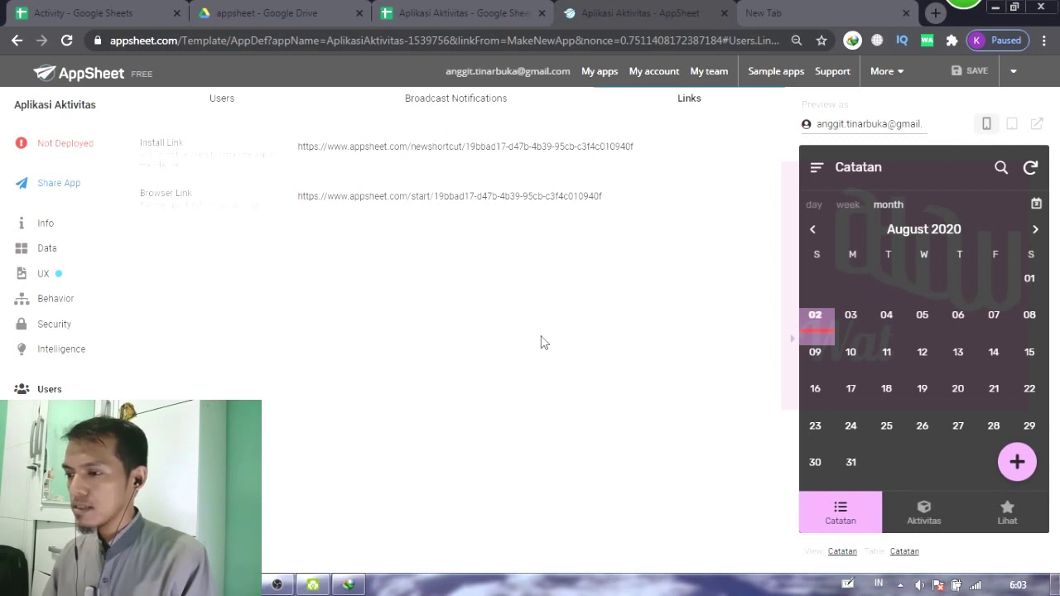
- Minimise the browser to reach the Windows desktop and empty the Recycle Bin, confirming permanent deletion of its items
left_click(994, 7)
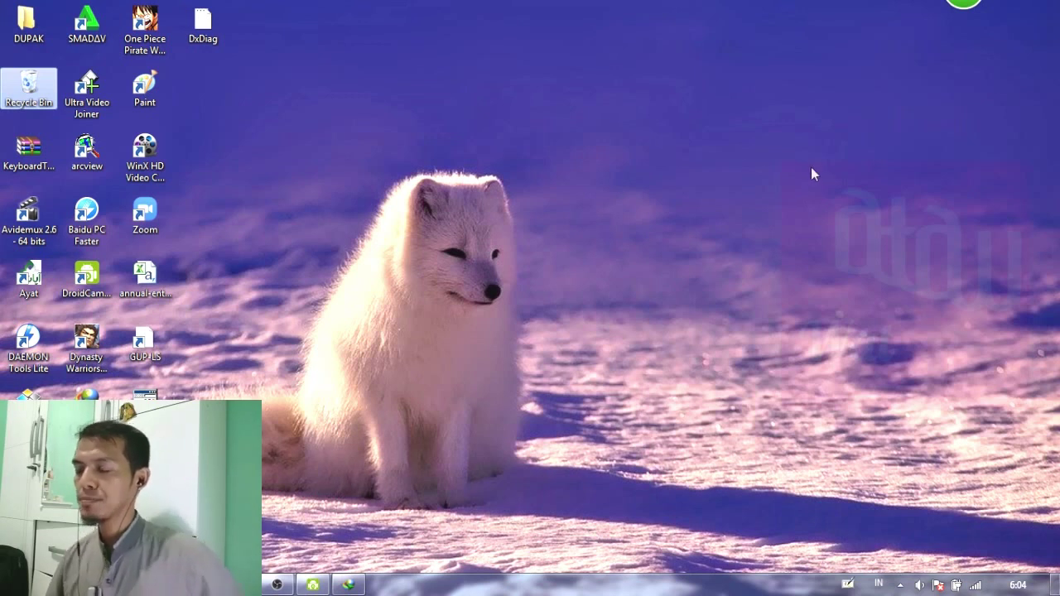
left_click(329, 510)
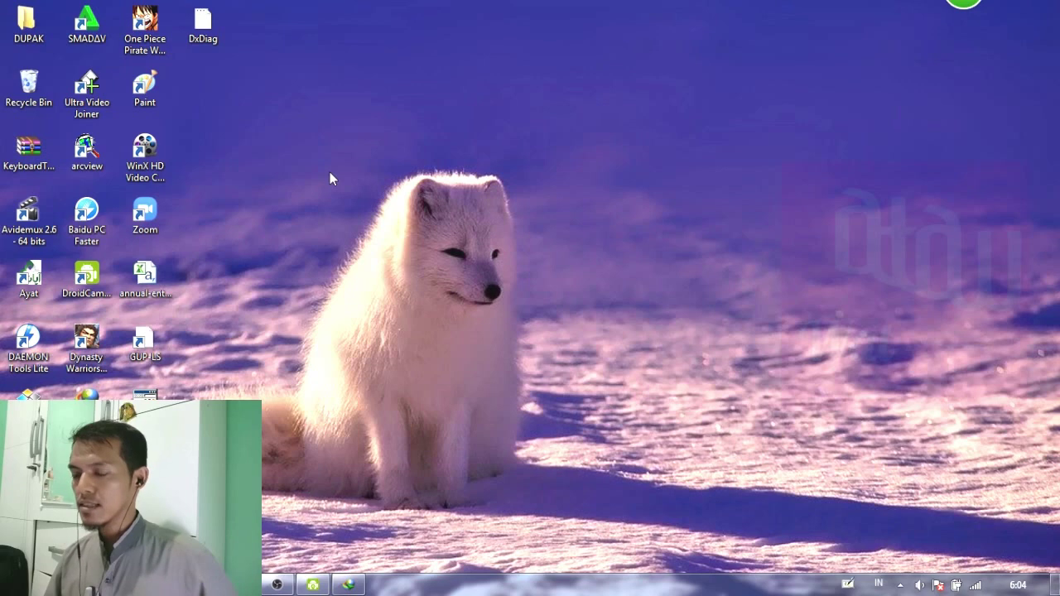
right_click(21, 90)
left_click(58, 116)
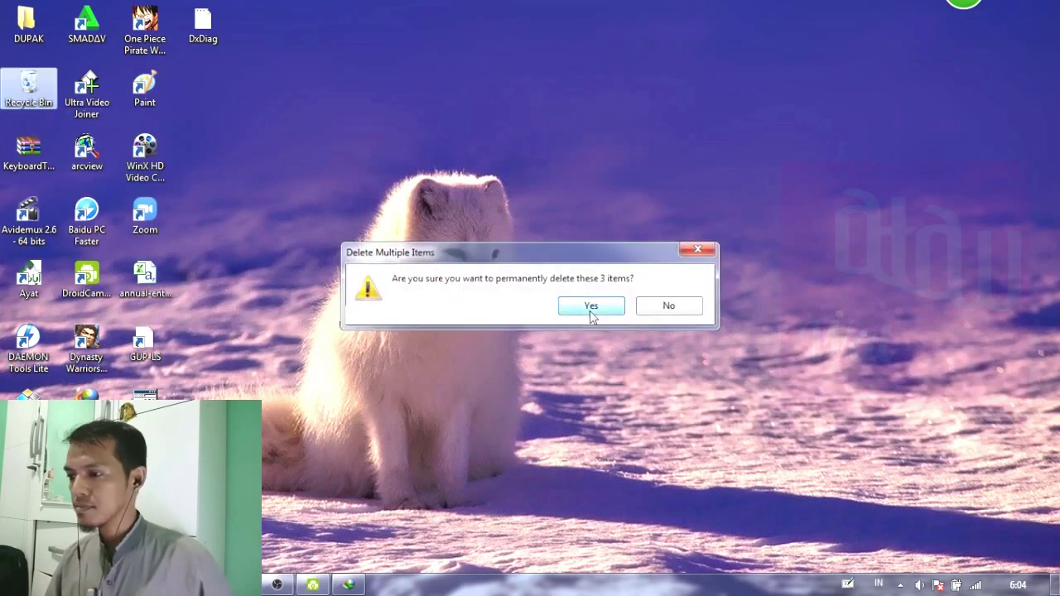
left_click(588, 306)
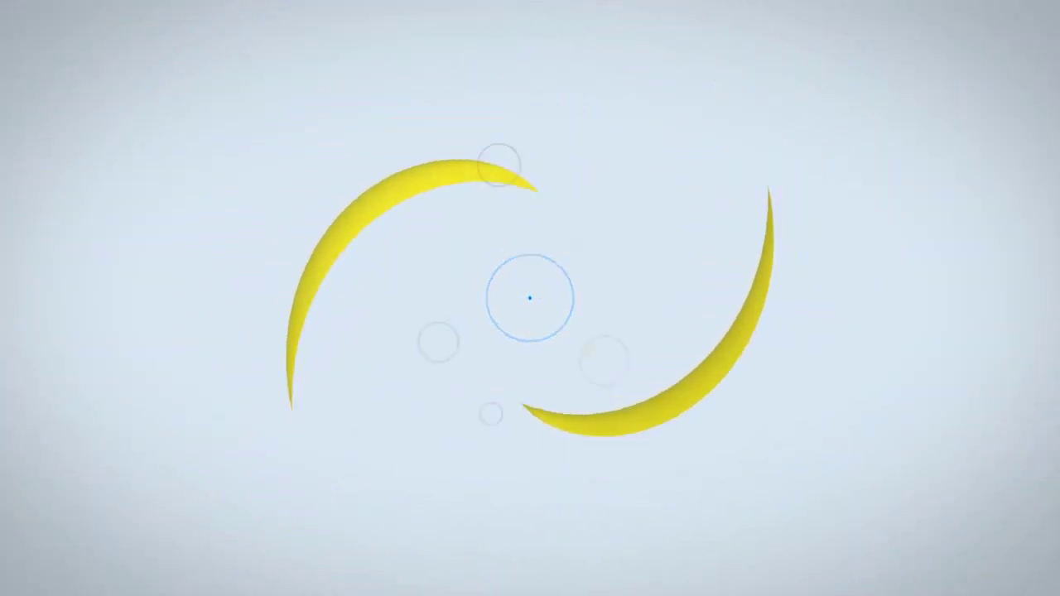